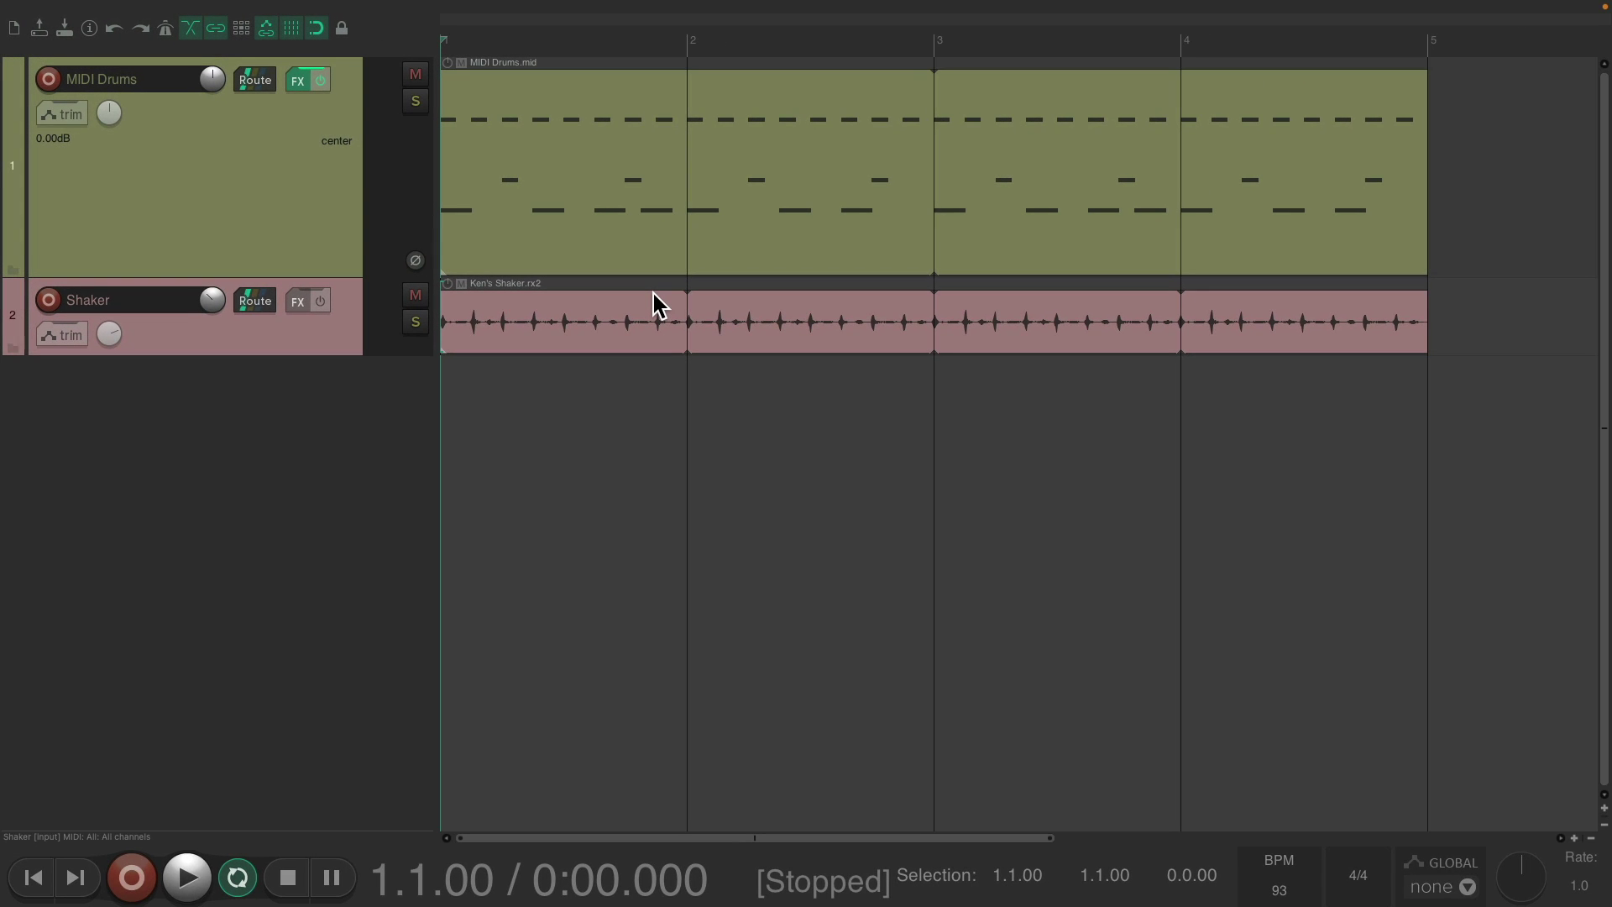
- Play the project briefly, then open the Media Explorer on the Musical Loops folder
key("space")
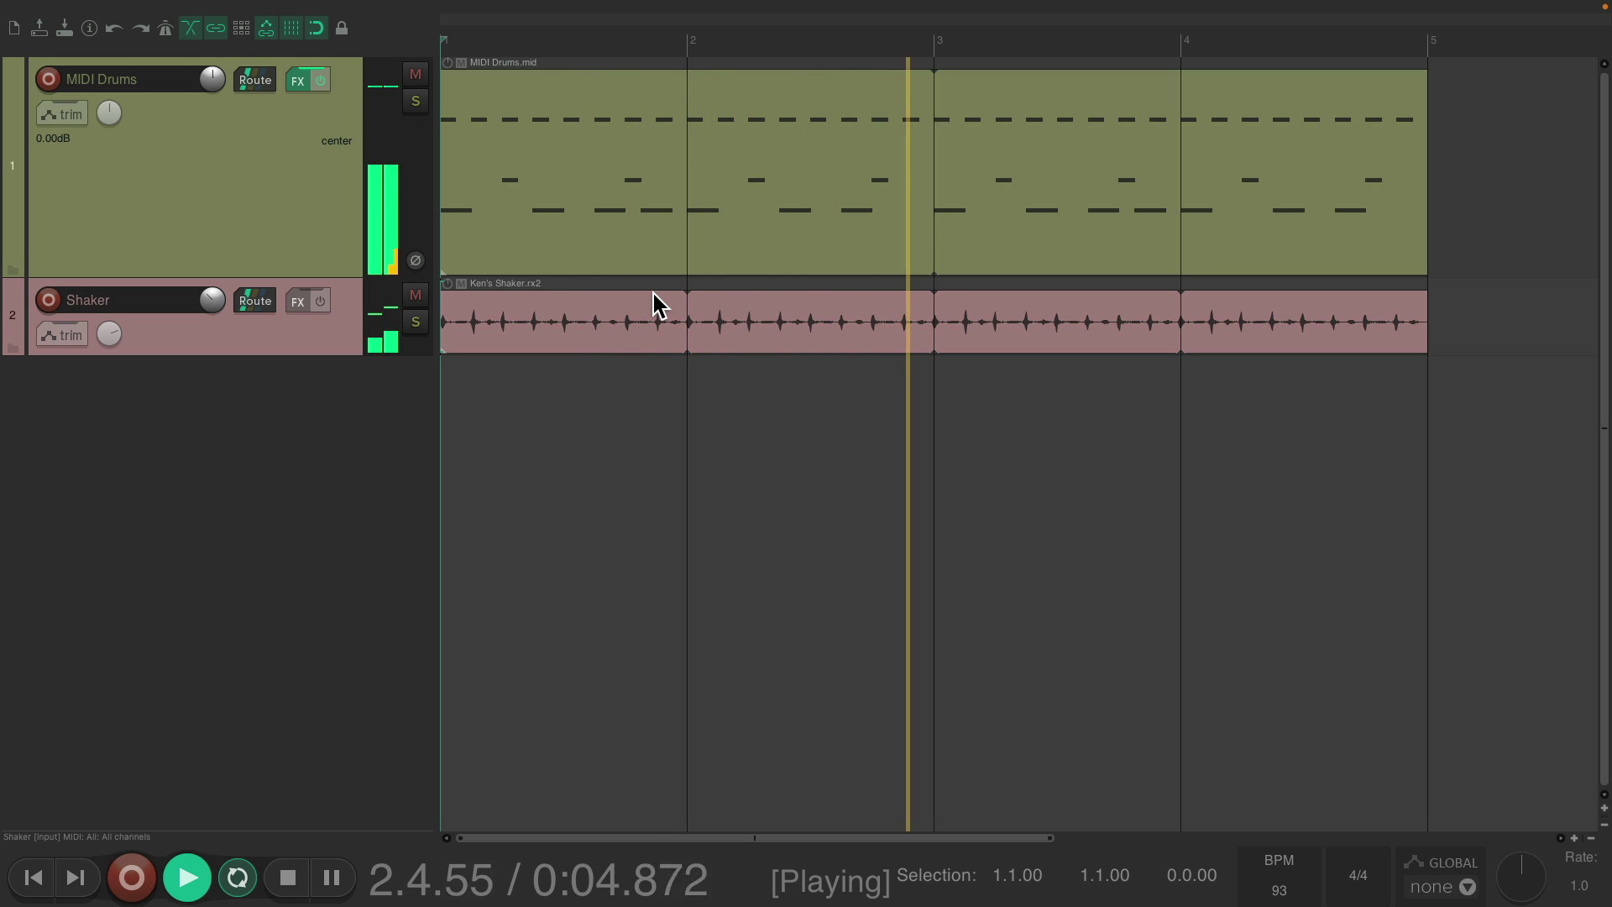
key("space")
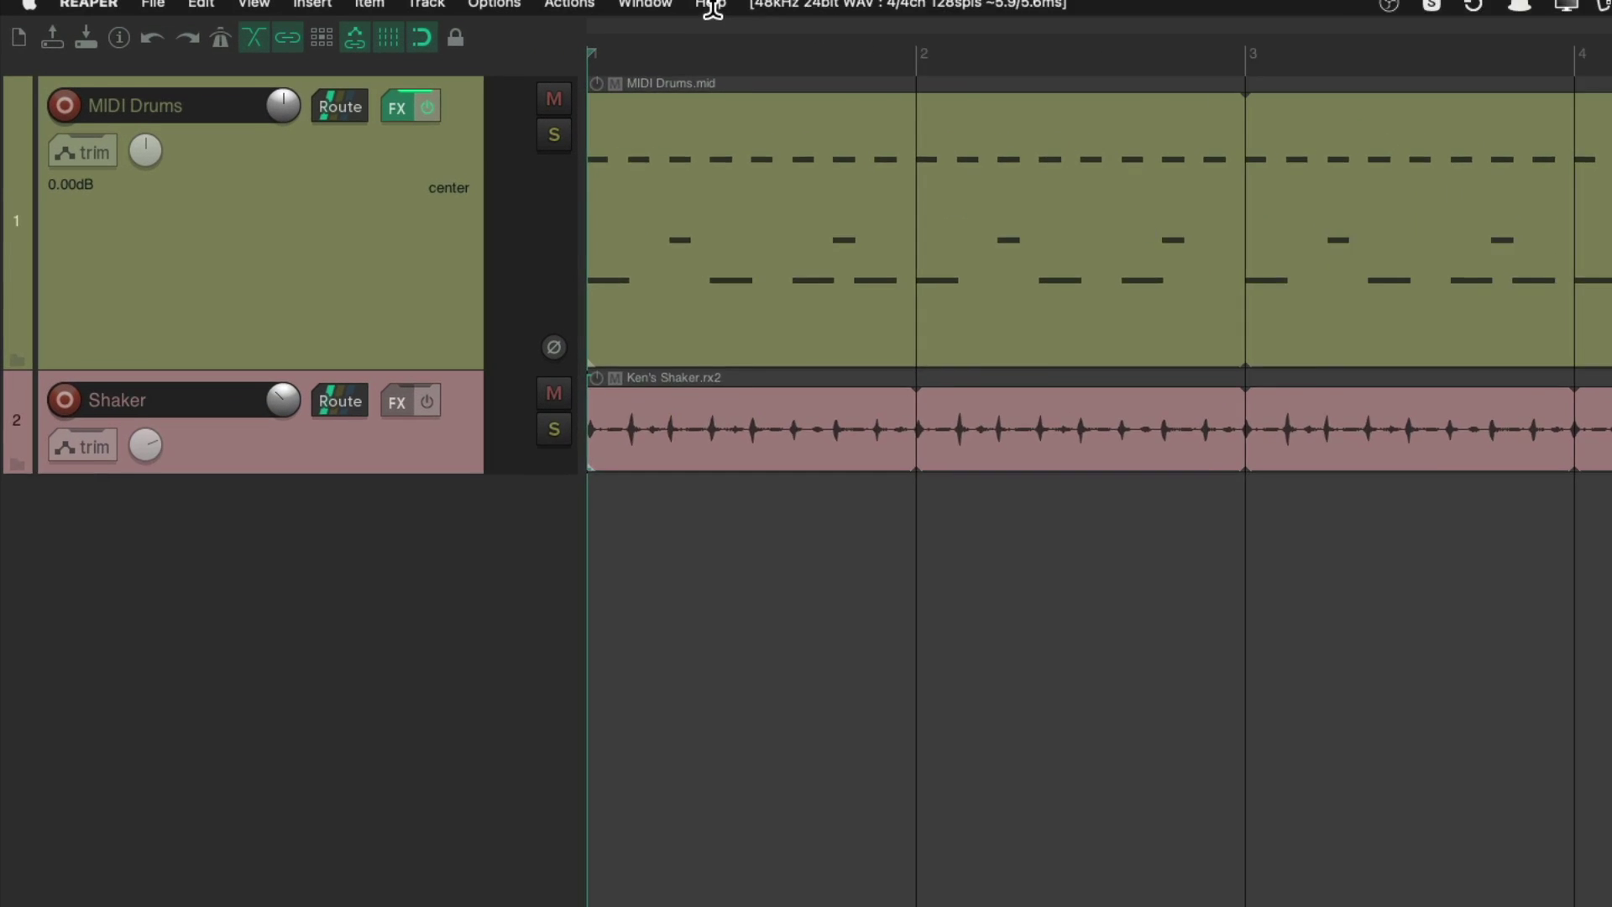
left_click(290, 13)
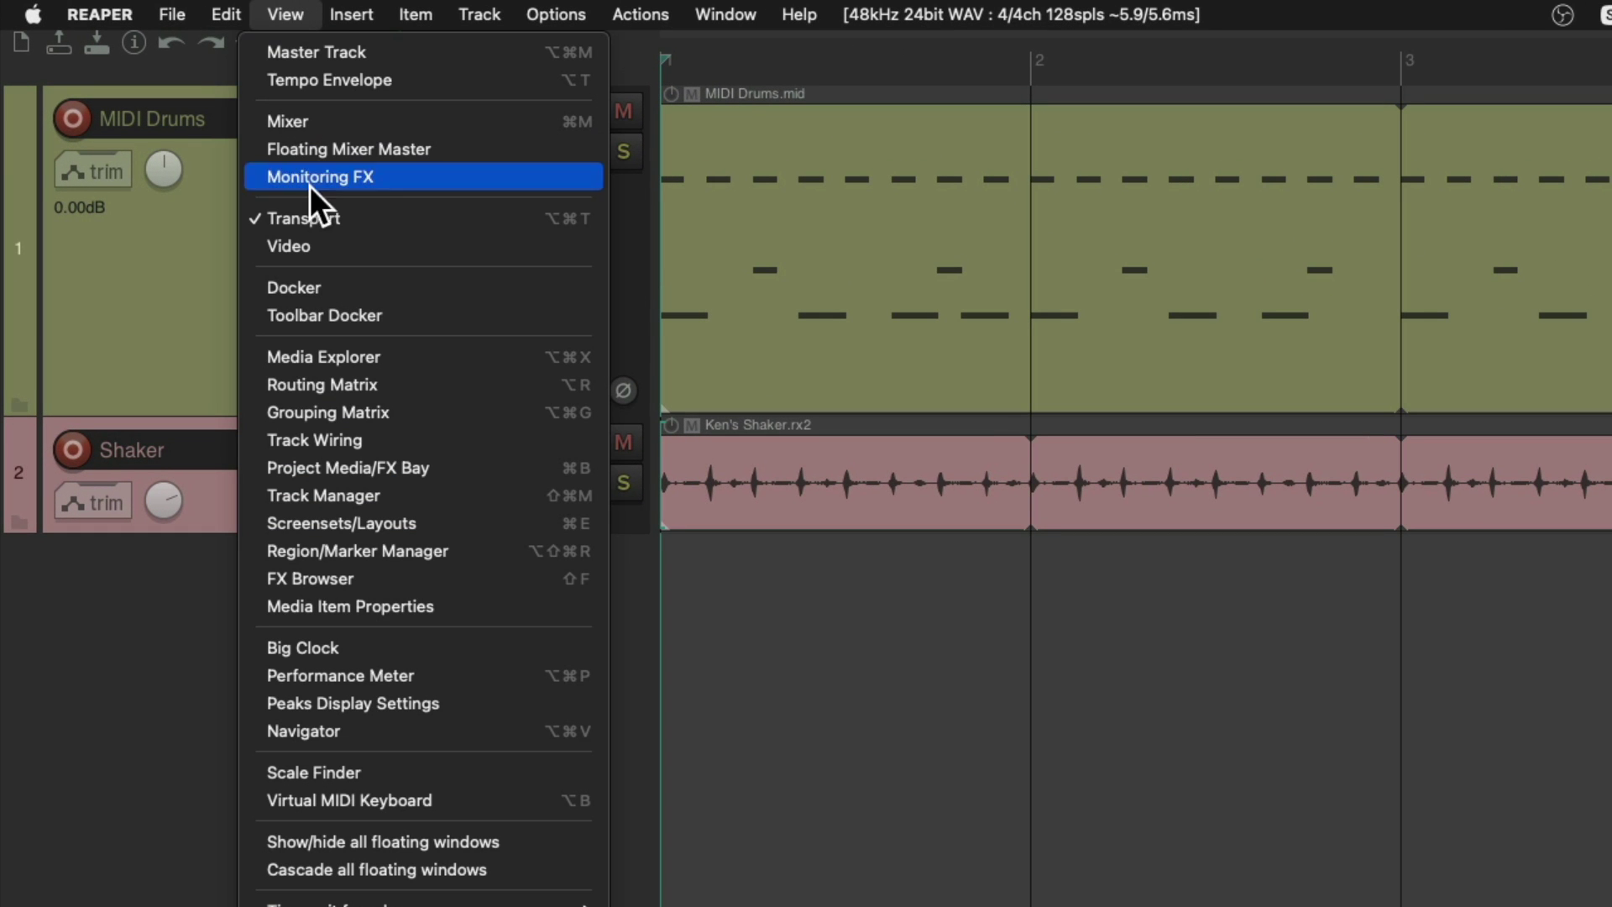
left_click(260, 359)
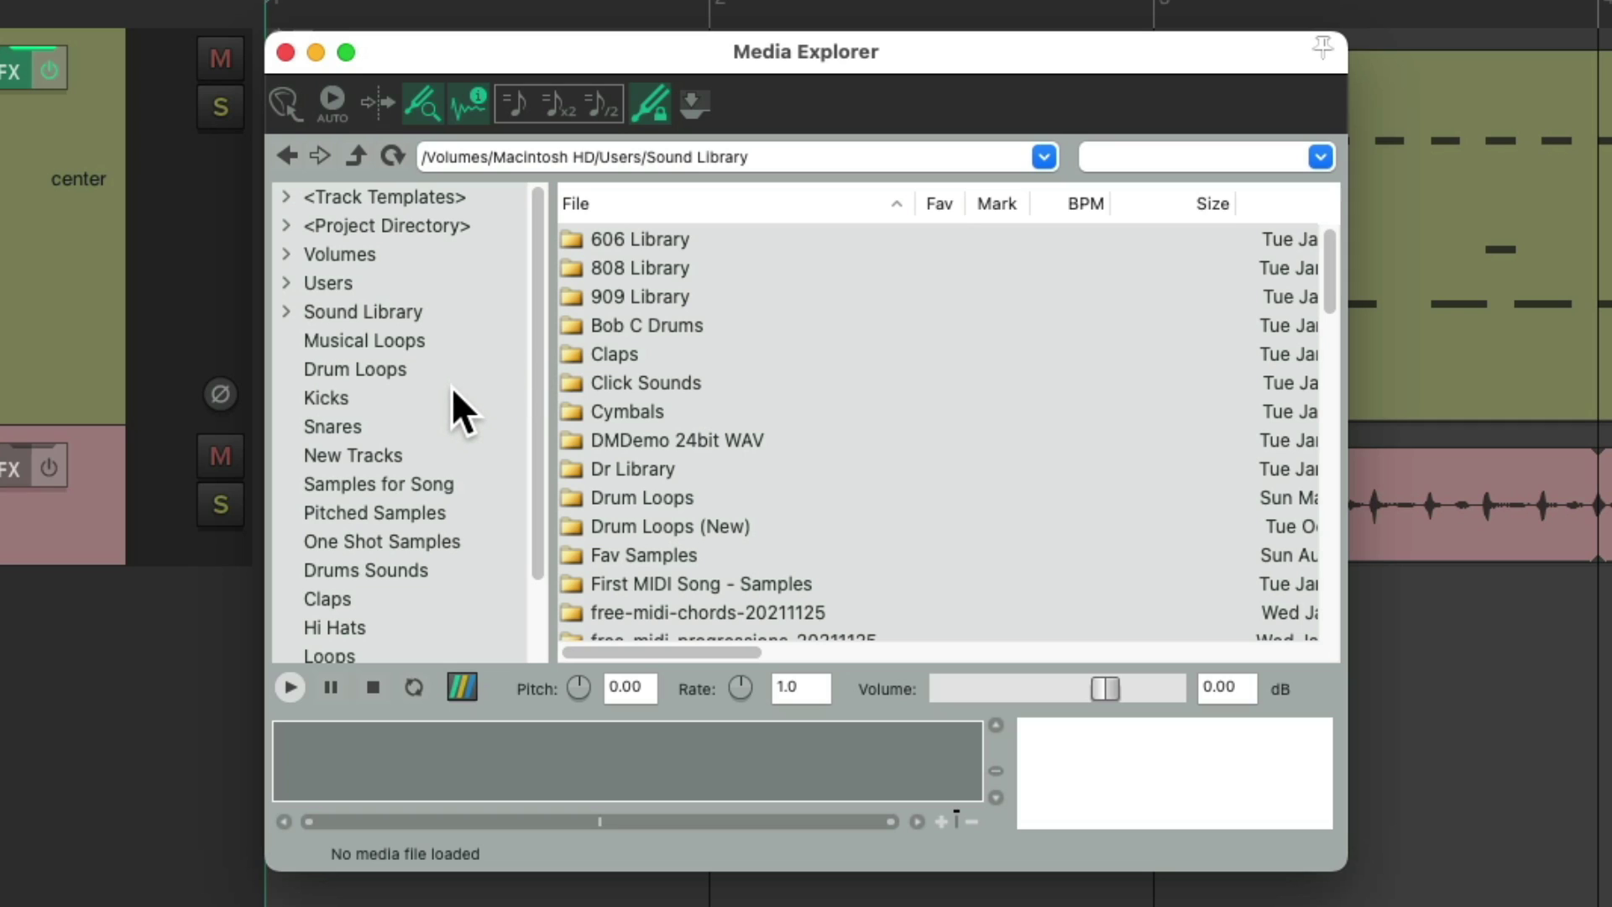
left_click(460, 346)
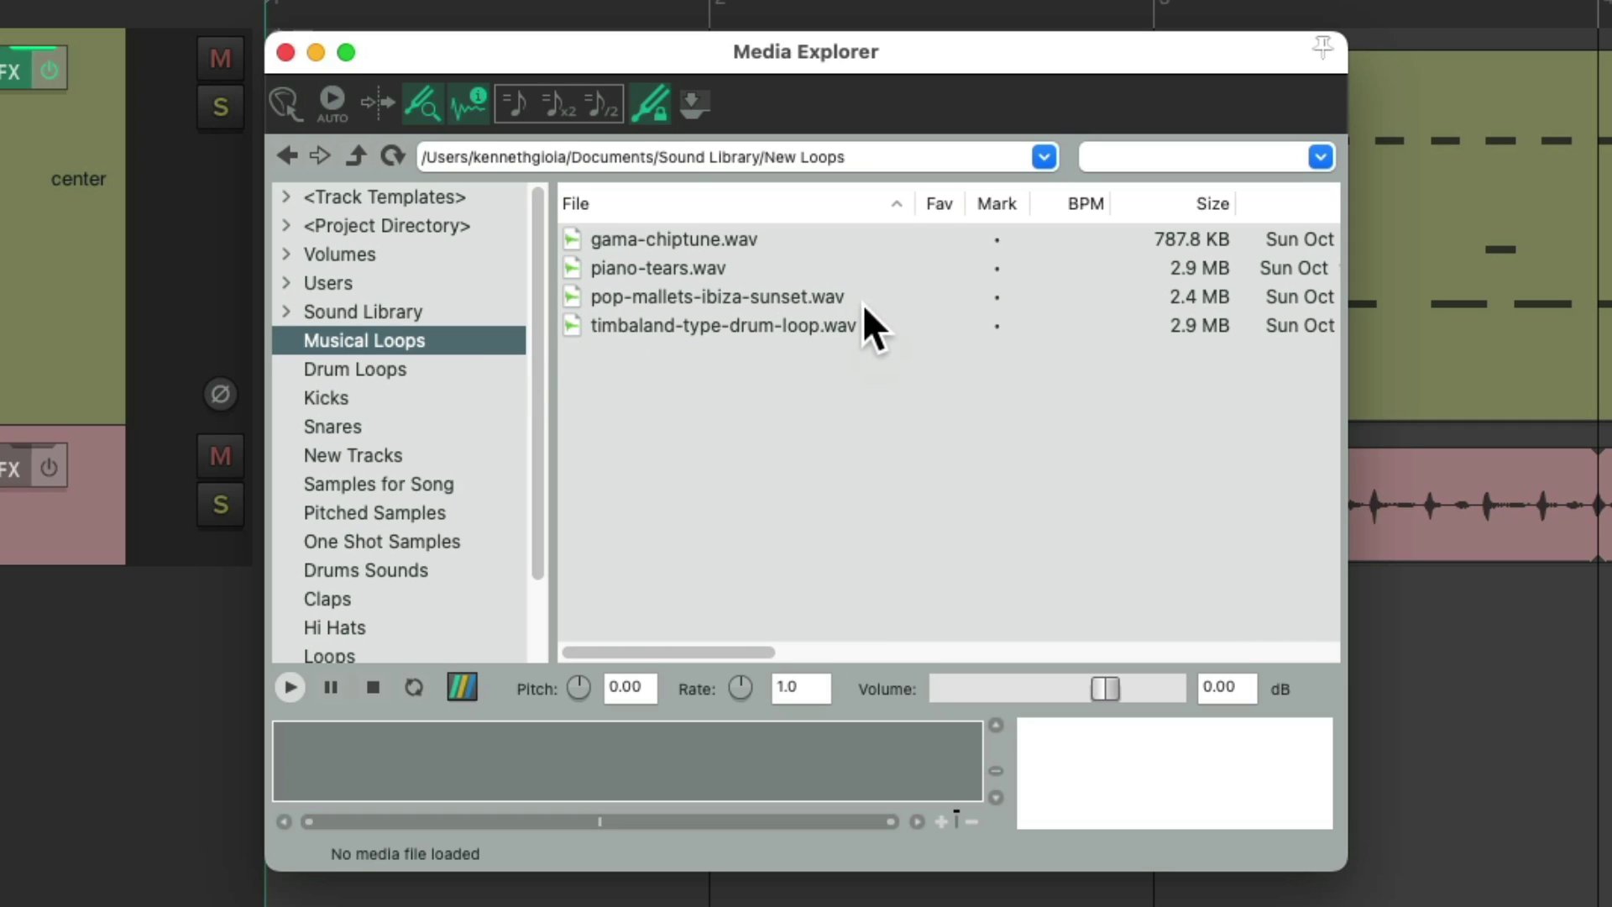
- Audition gama-chiptune, piano-tears and pop-mallets-ibiza-sunset for their tempos, then select gama-chiptune.wav
left_click(826, 237)
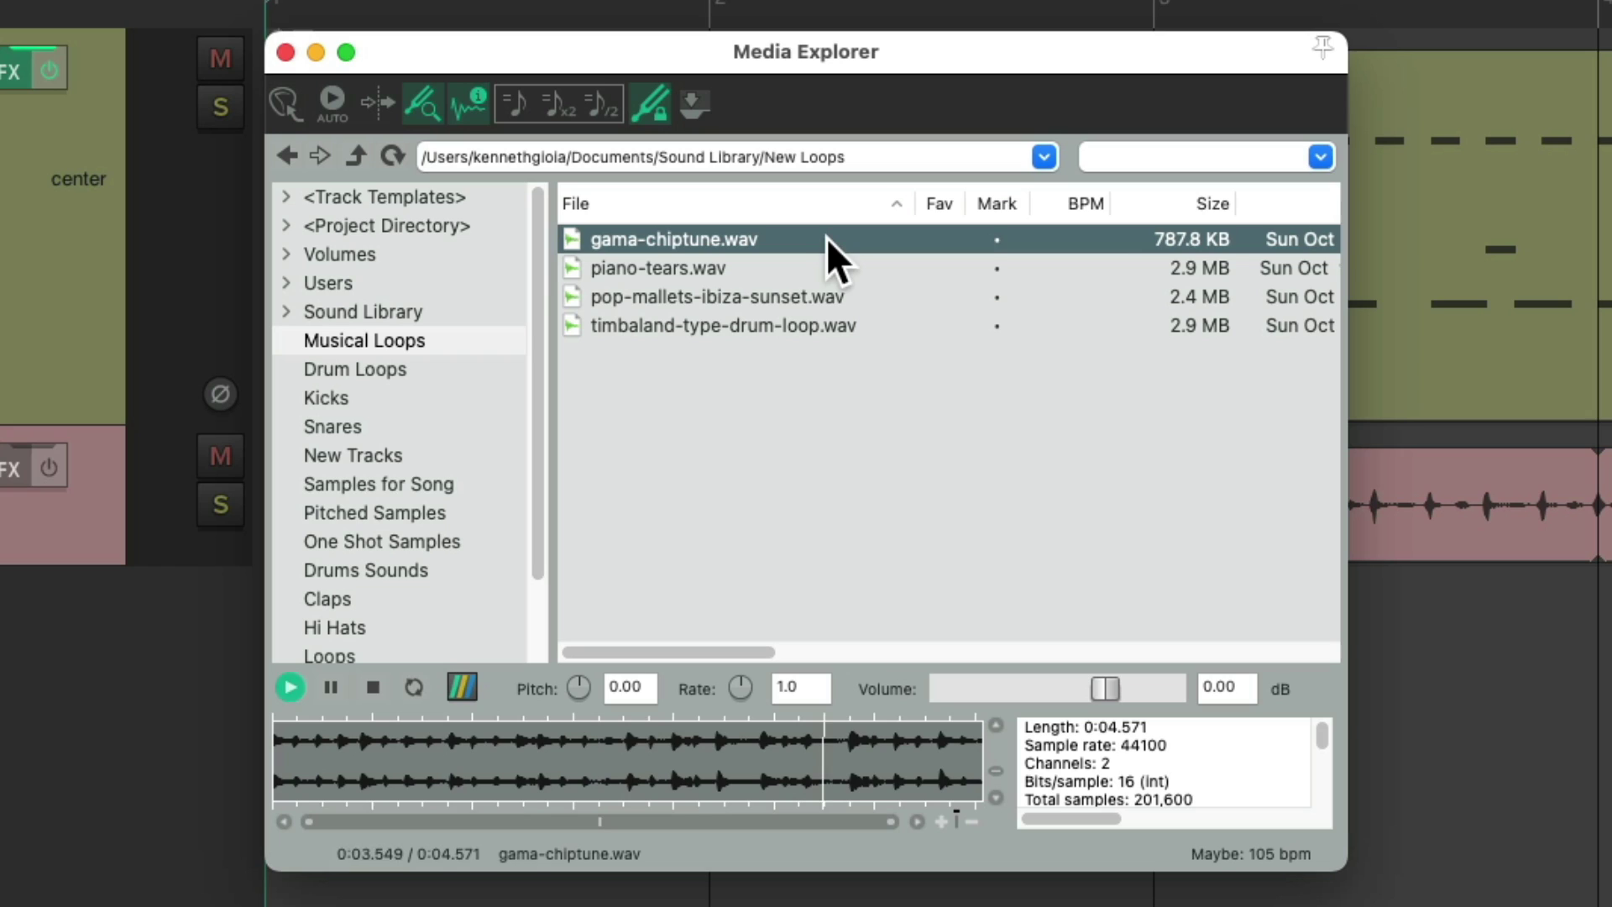
left_click(811, 265)
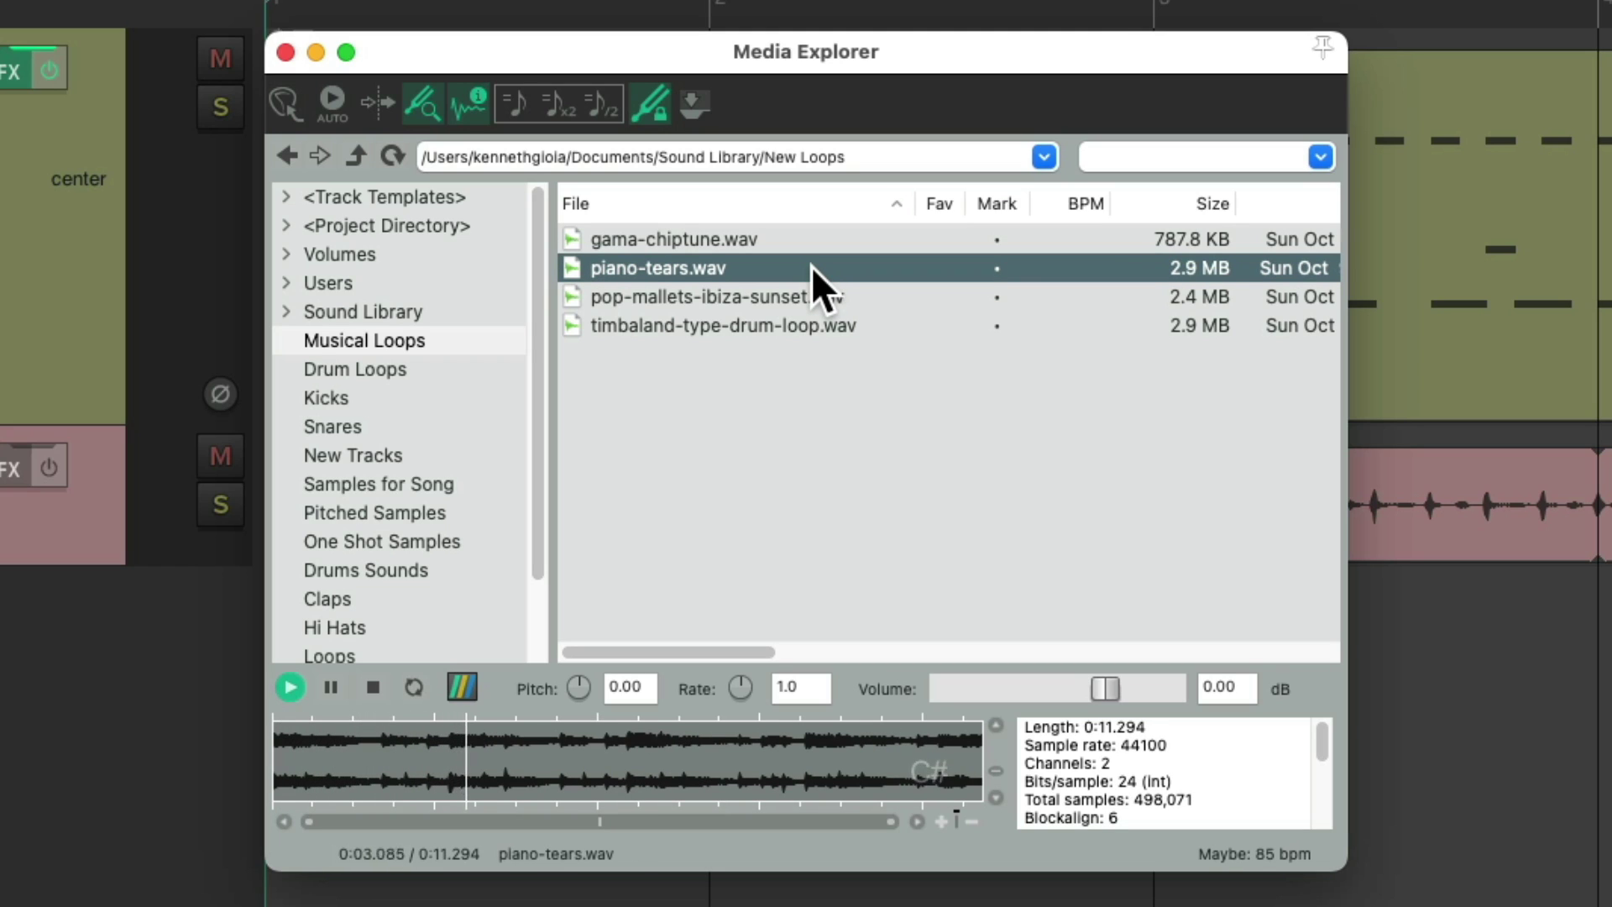
key("space")
left_click(858, 294)
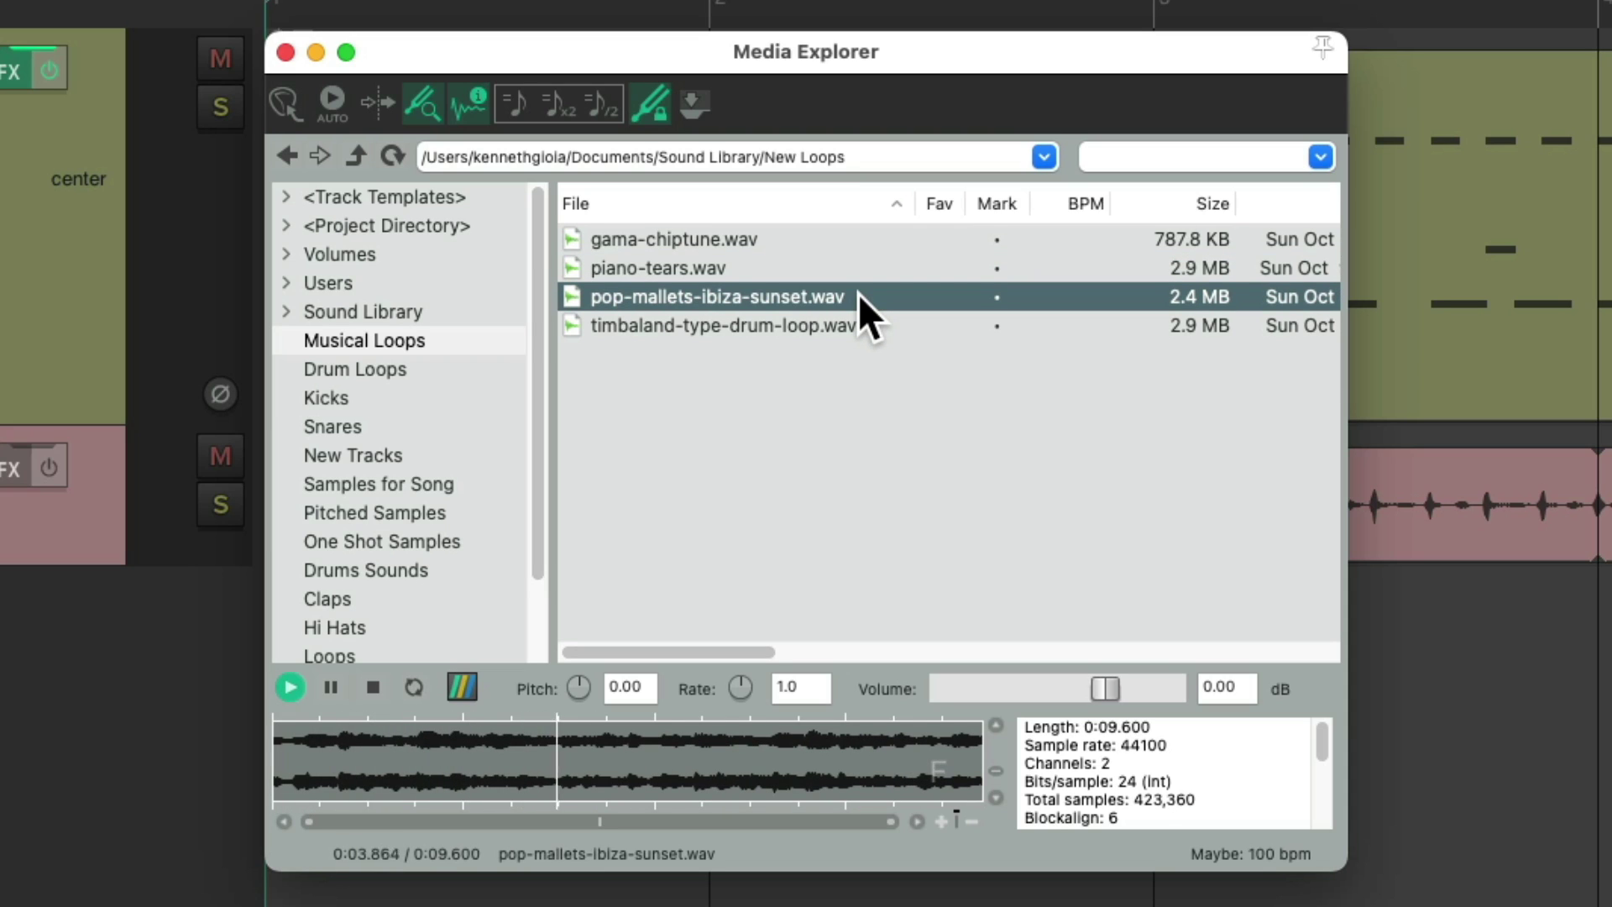
key("space")
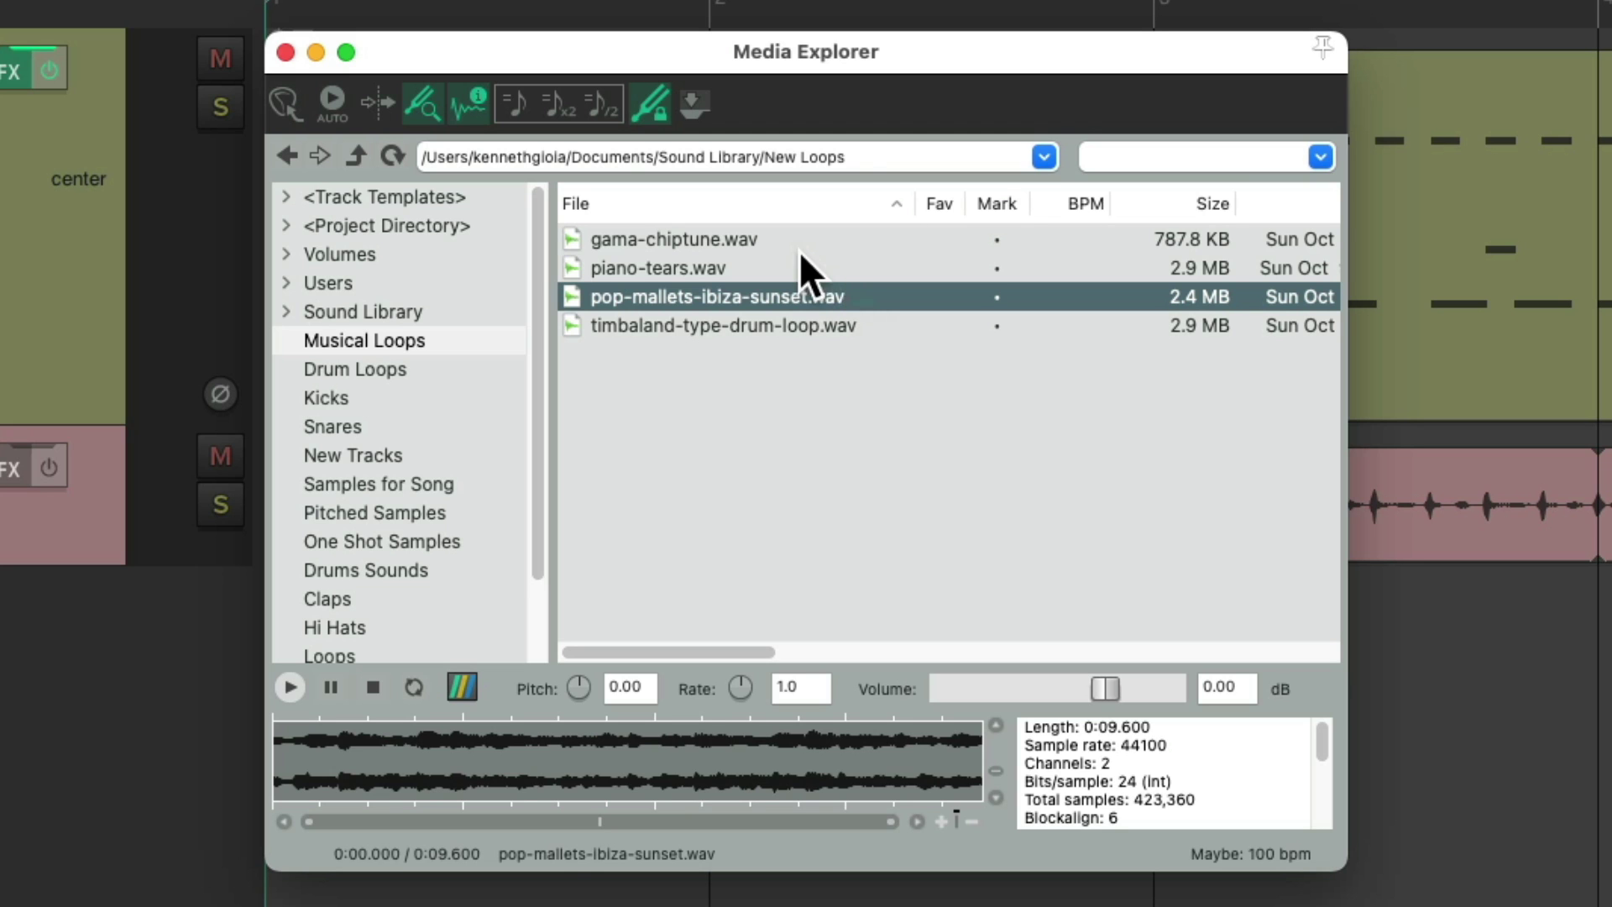
left_click(738, 239)
- Import gama-chiptune.wav as a new track below Shaker and play it
left_click_drag(703, 238, 42, 693)
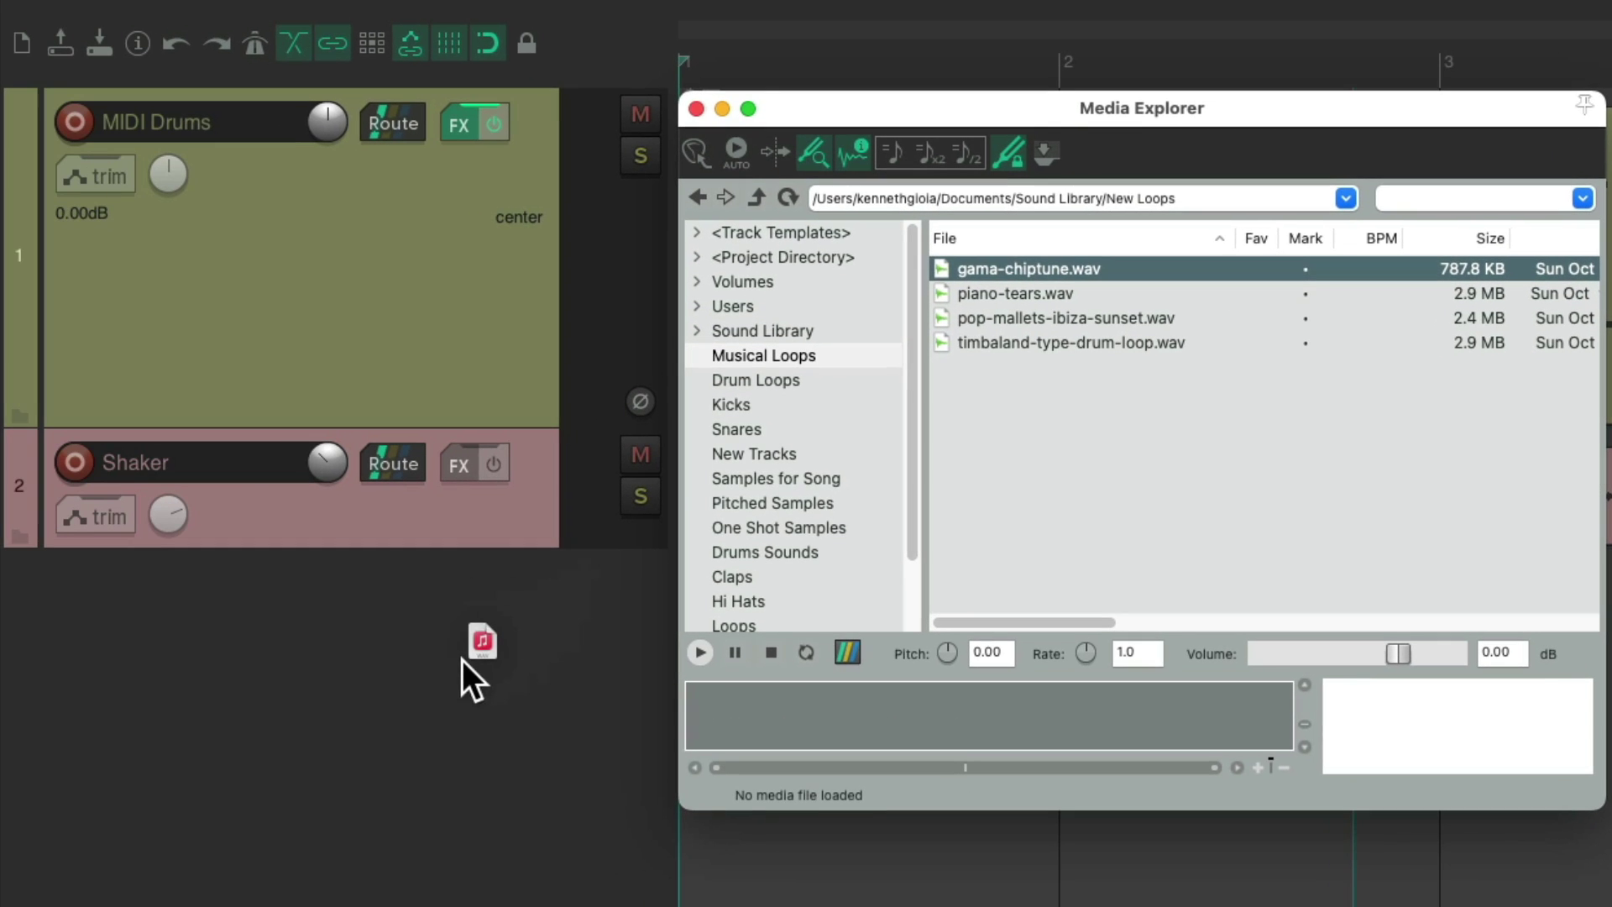
left_click_drag(426, 663, 425, 664)
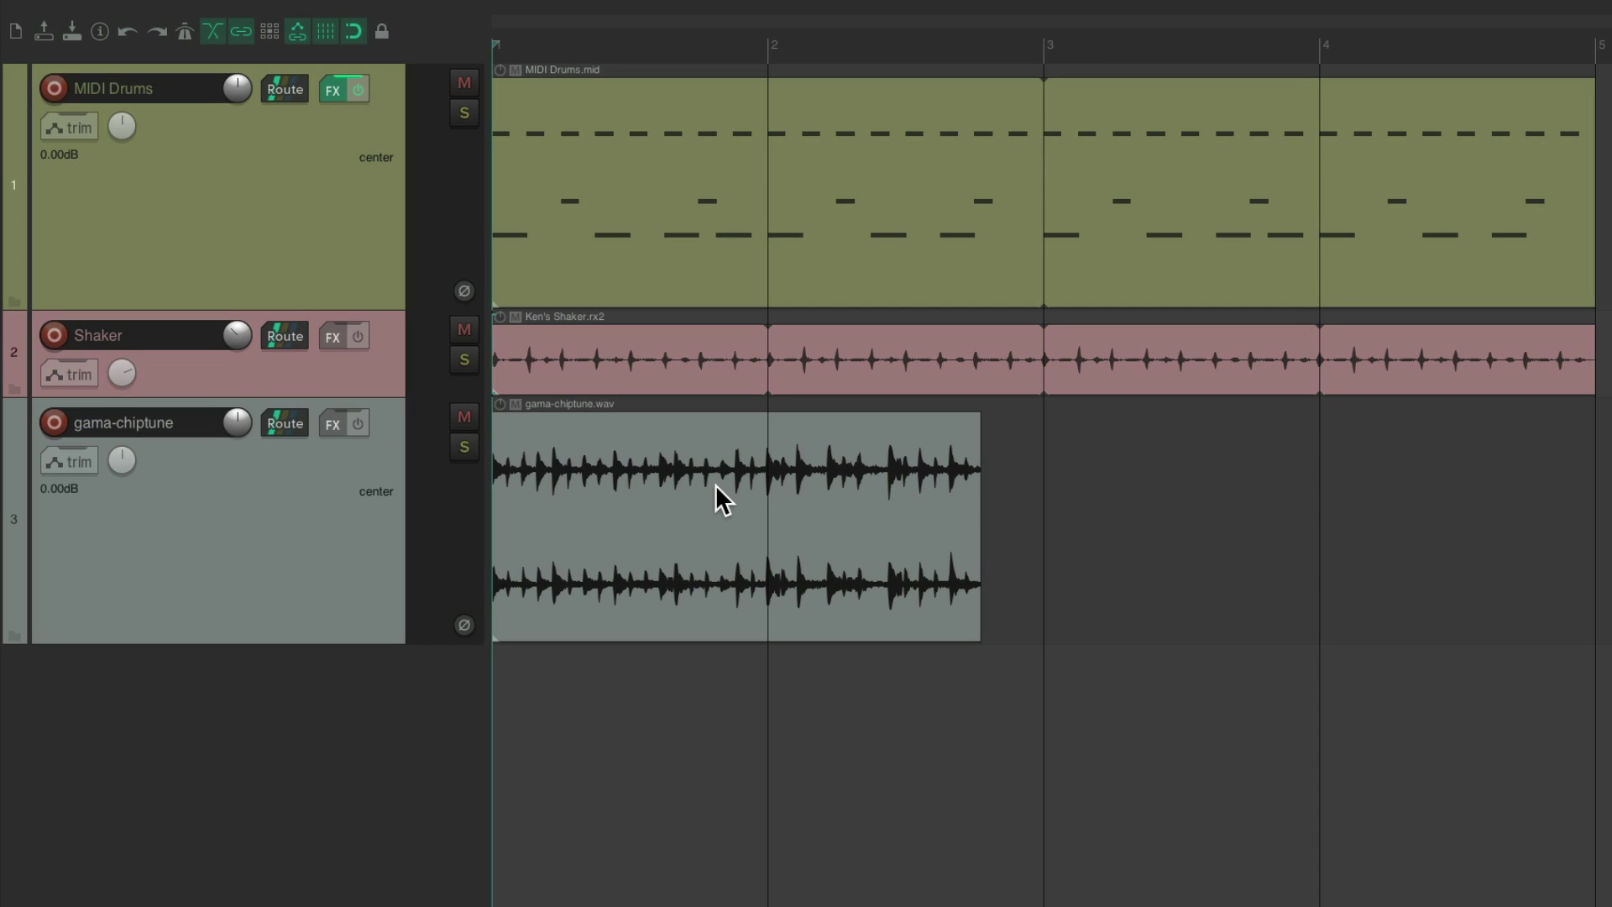
key("space")
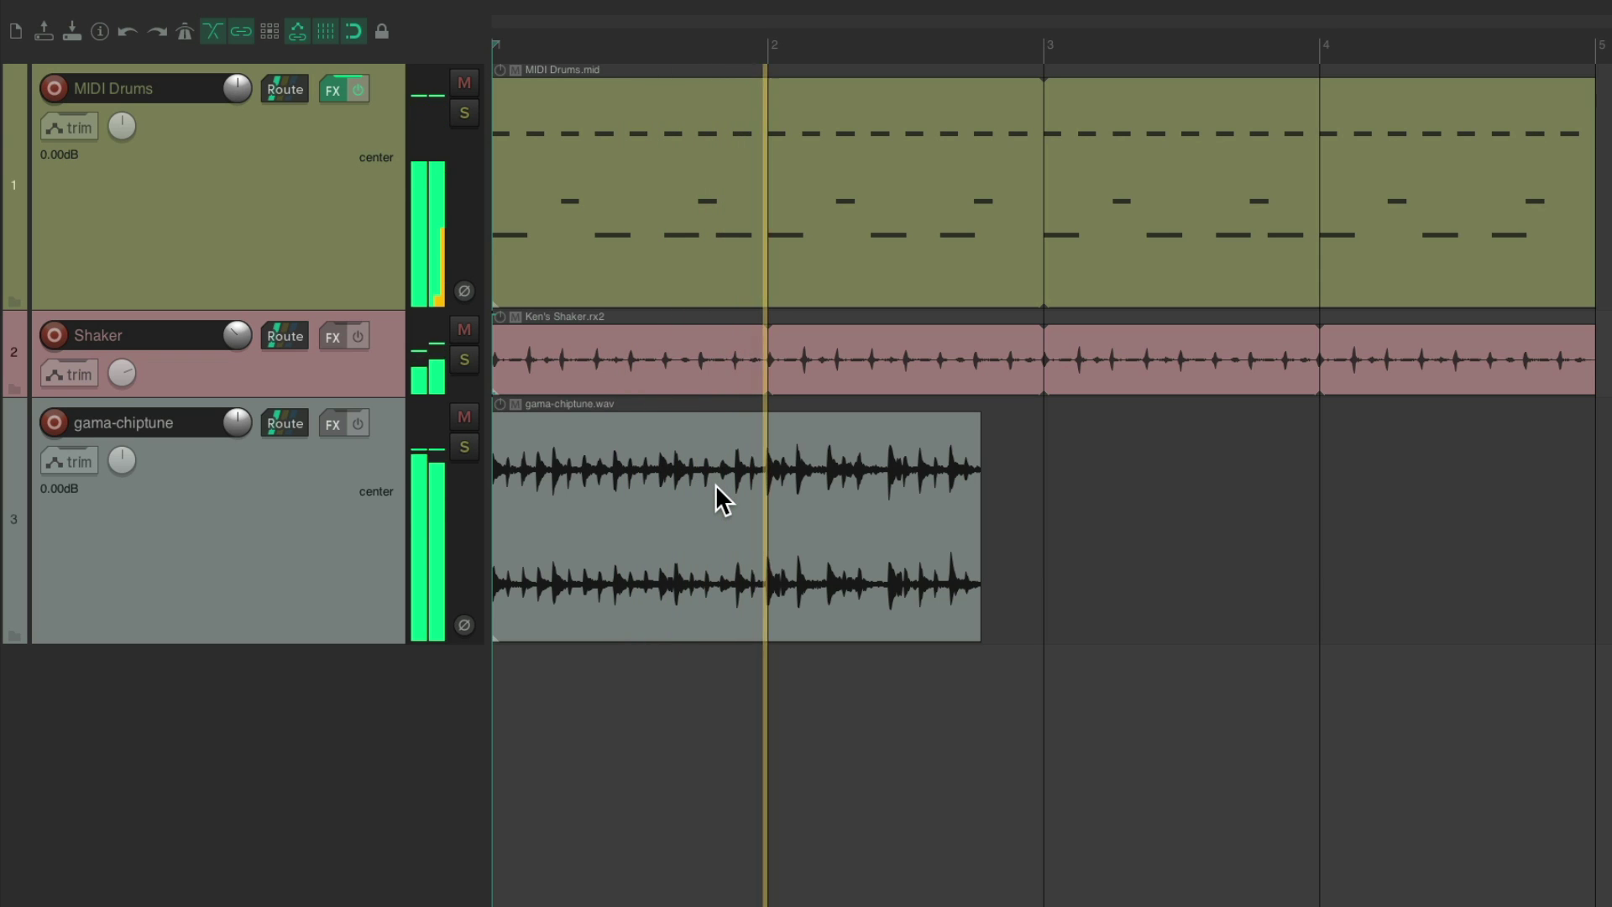
key("space")
- Enable tempo-match, re-import gama-chiptune.wav below Shaker, extend it to bar 5 and play it
key("ctrl+alt+x")
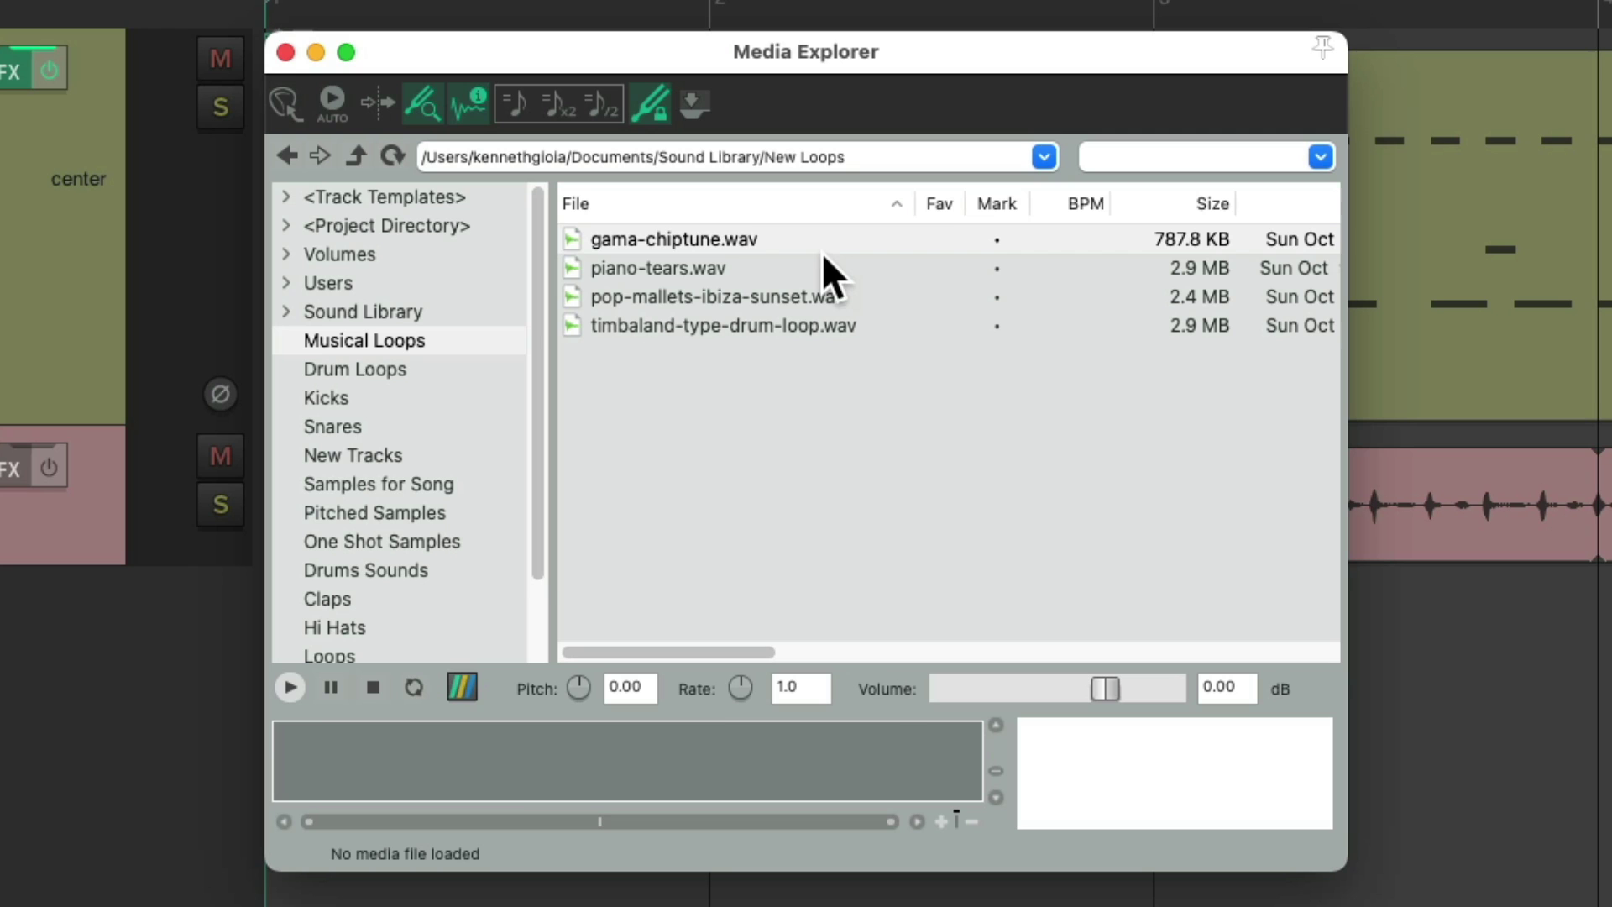
left_click(802, 235)
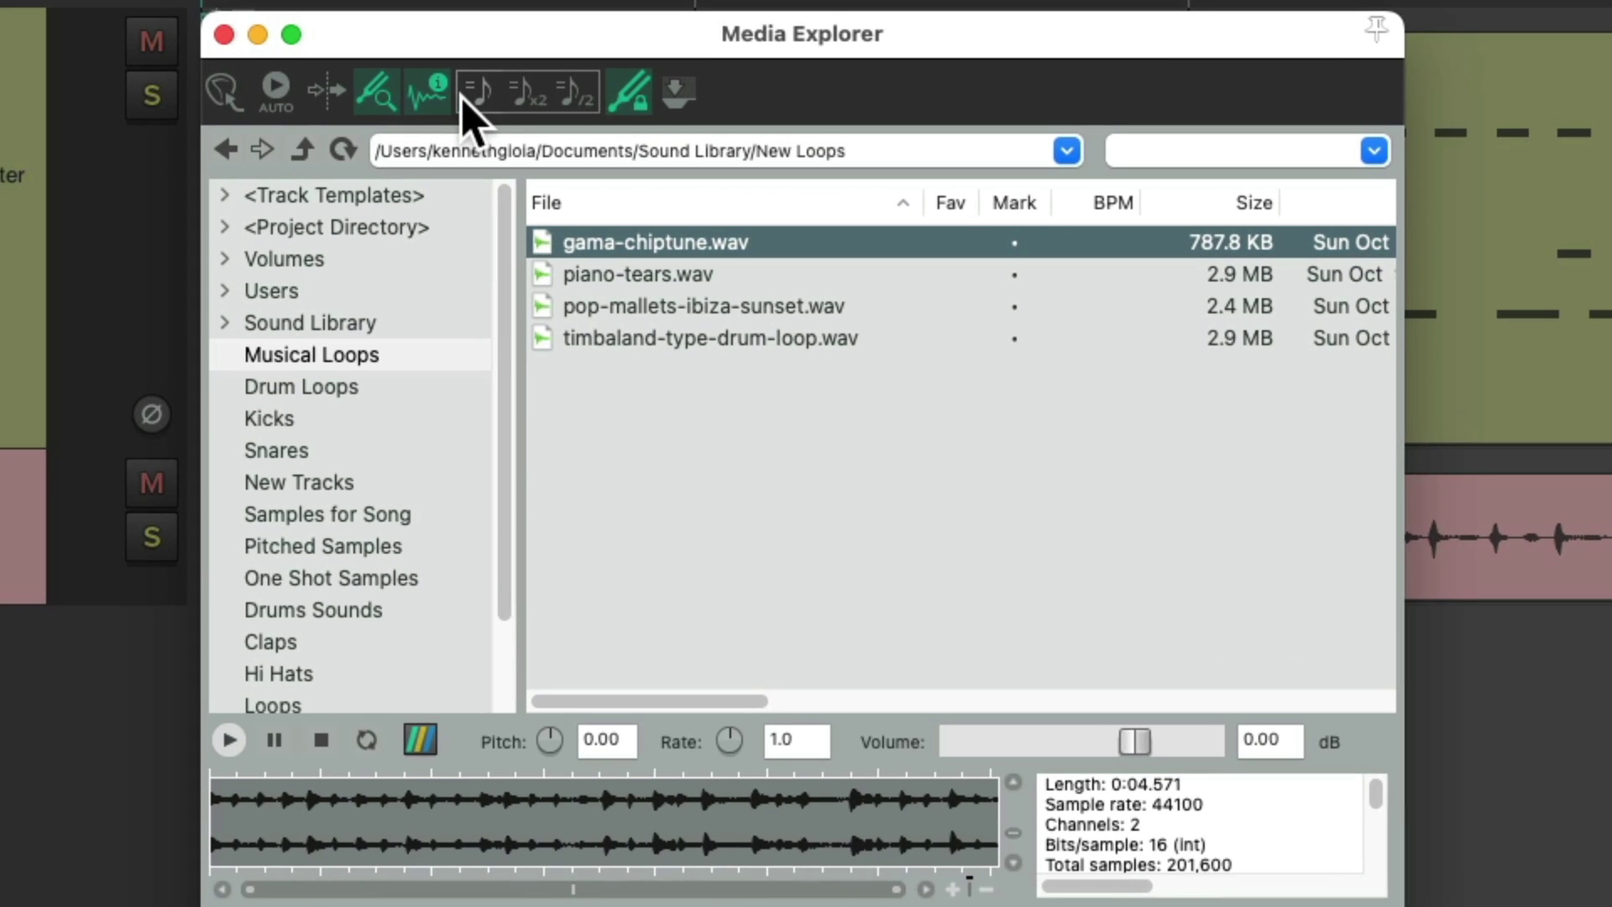
left_click(481, 94)
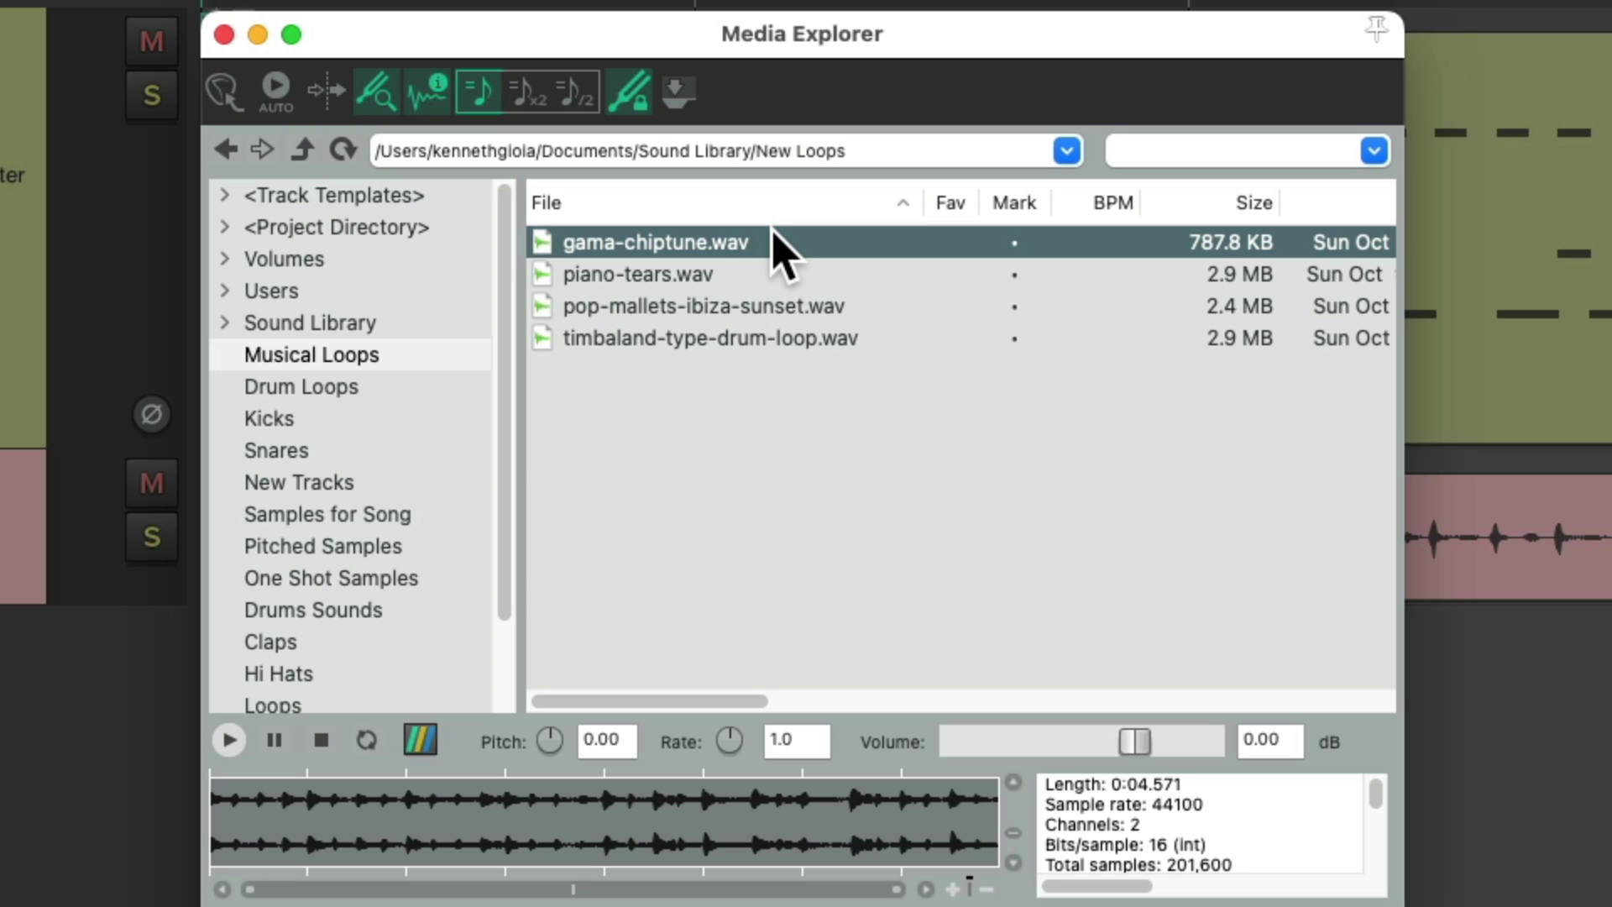
left_click_drag(781, 247, 0, 779)
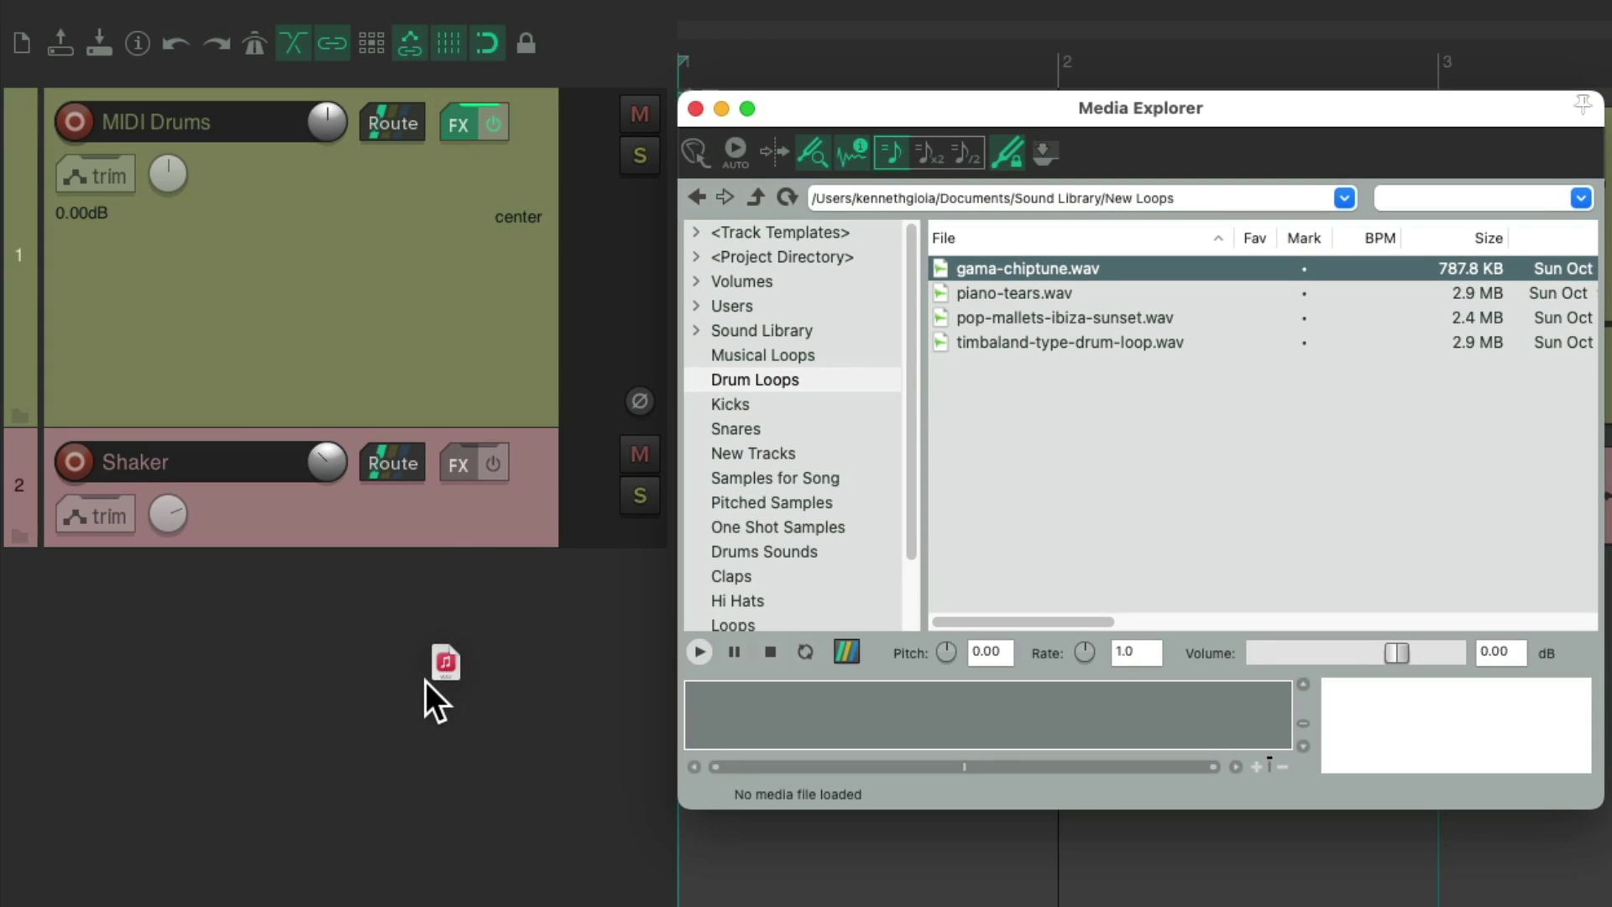
left_click_drag(425, 682, 424, 682)
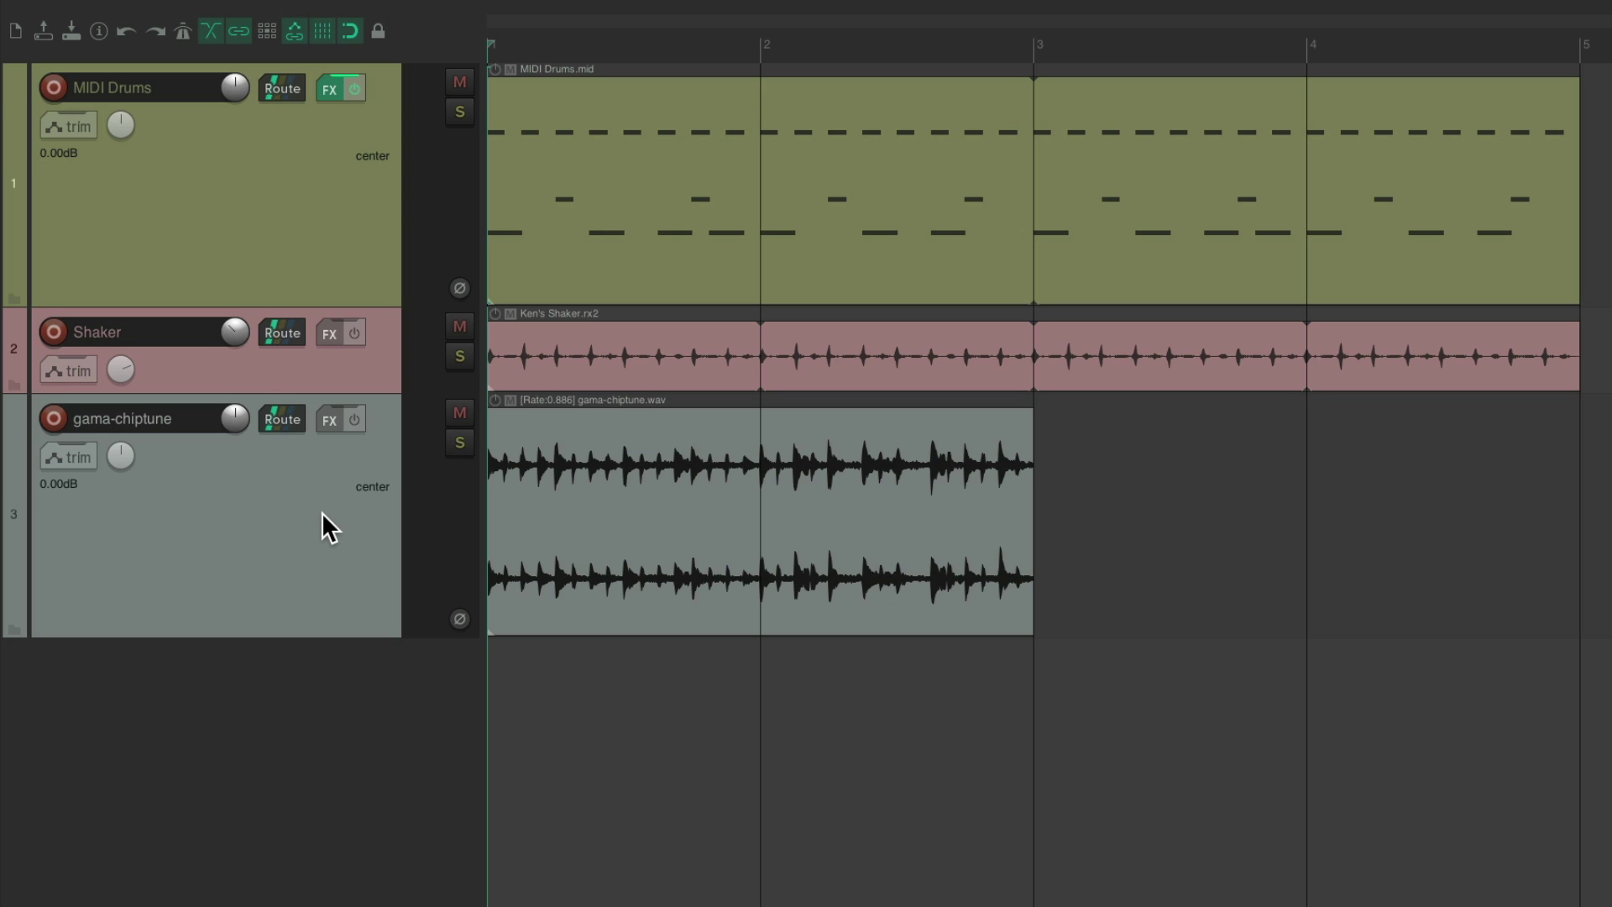
left_click_drag(1032, 465, 1579, 473)
key("space")
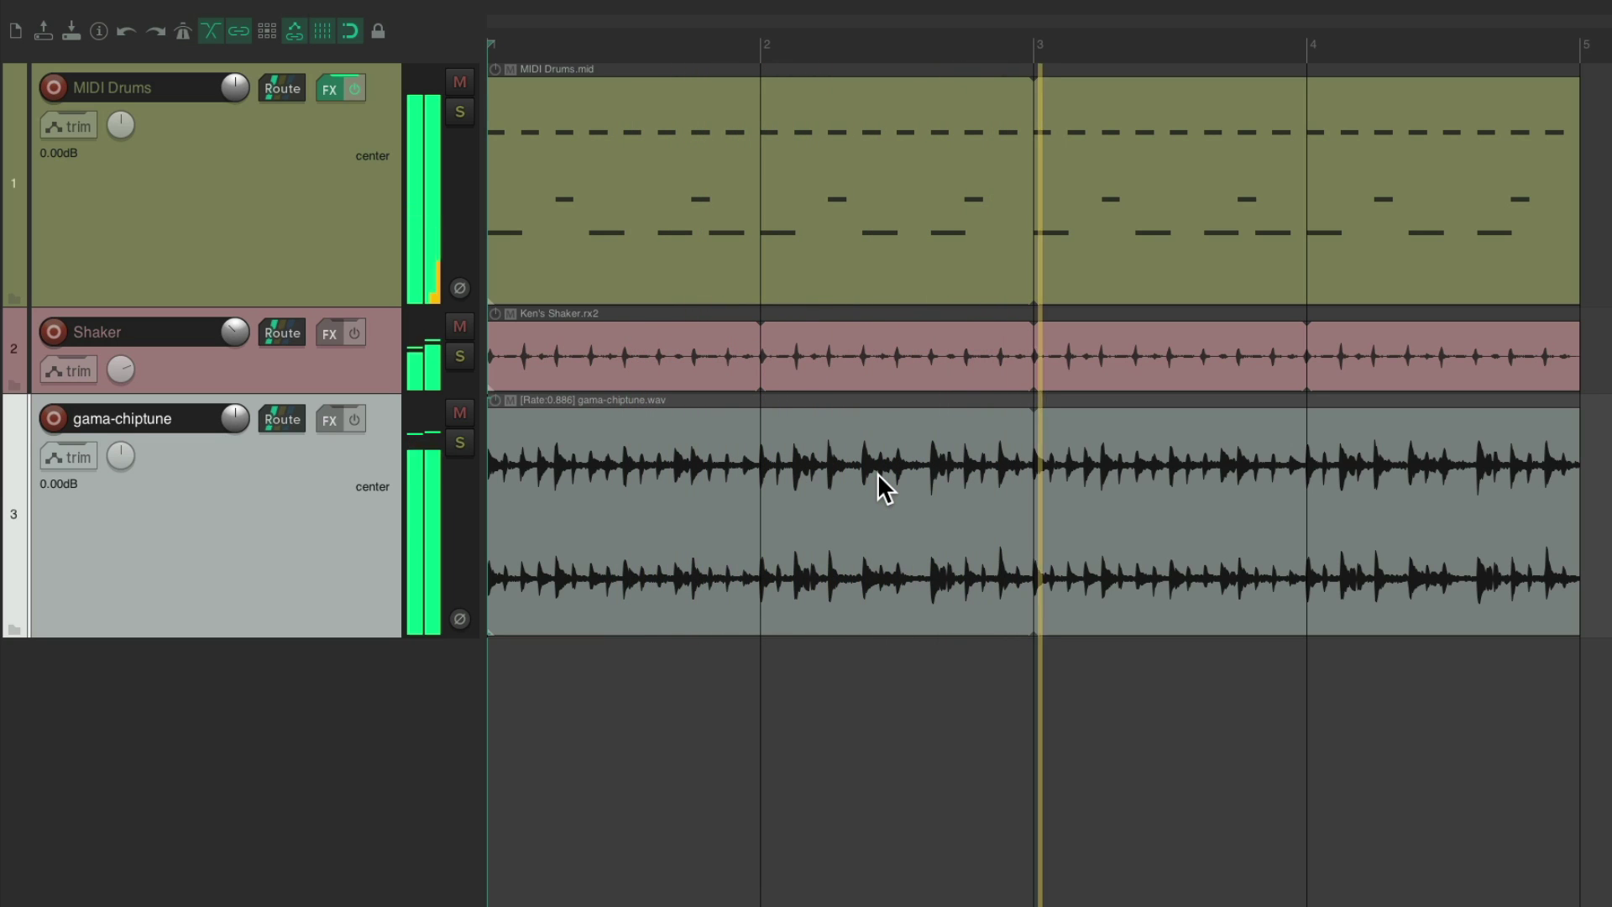
key("space")
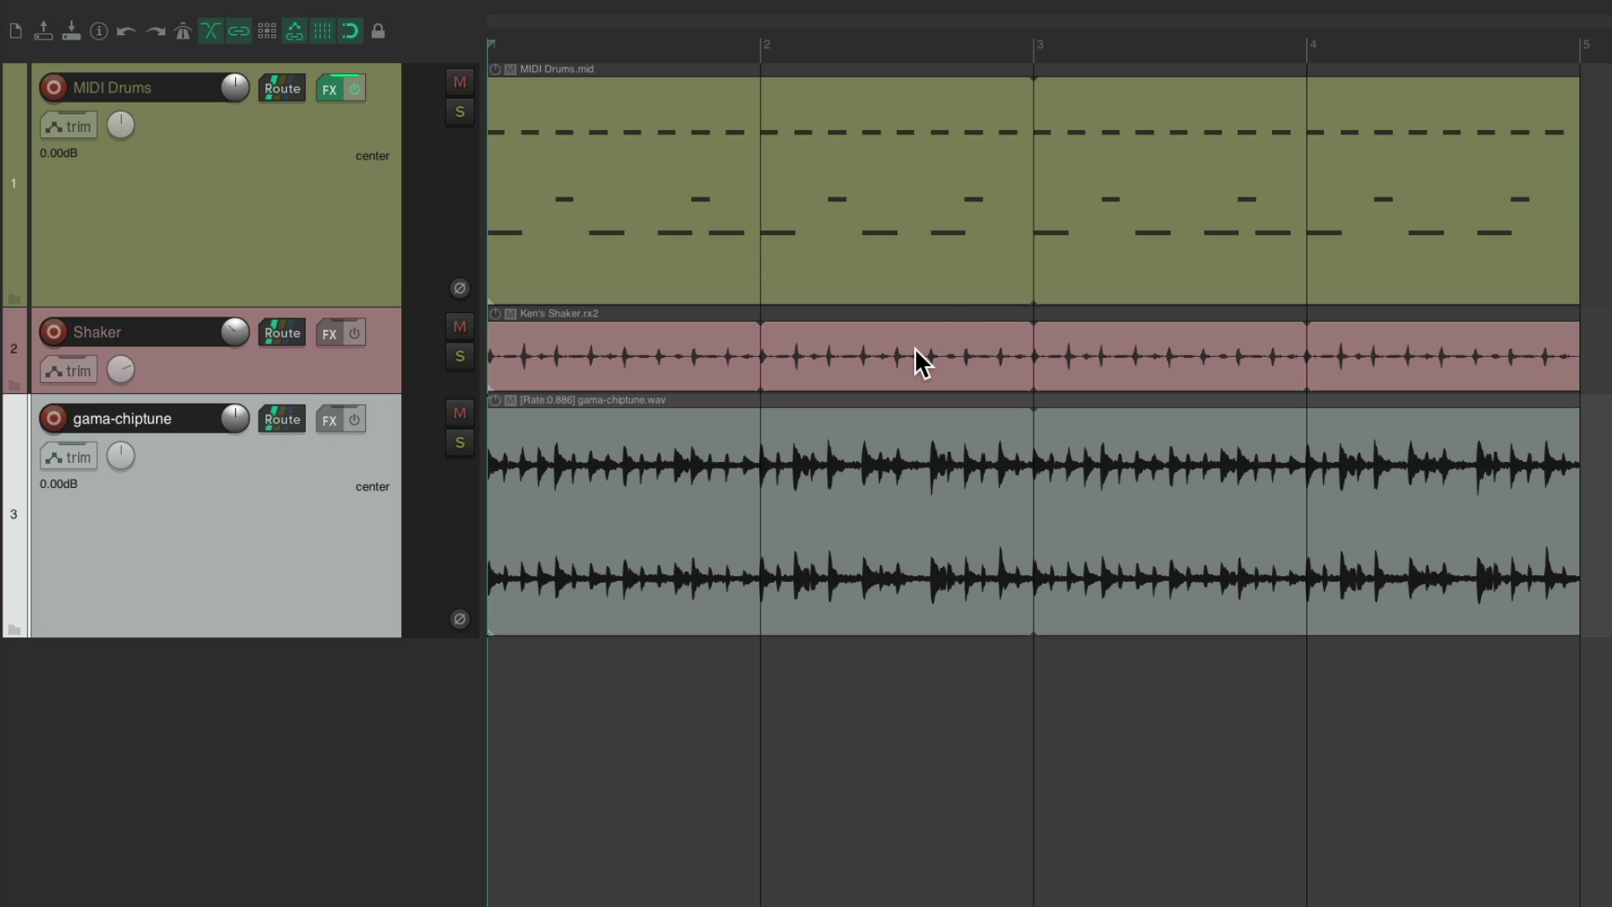
key("super+alt+x")
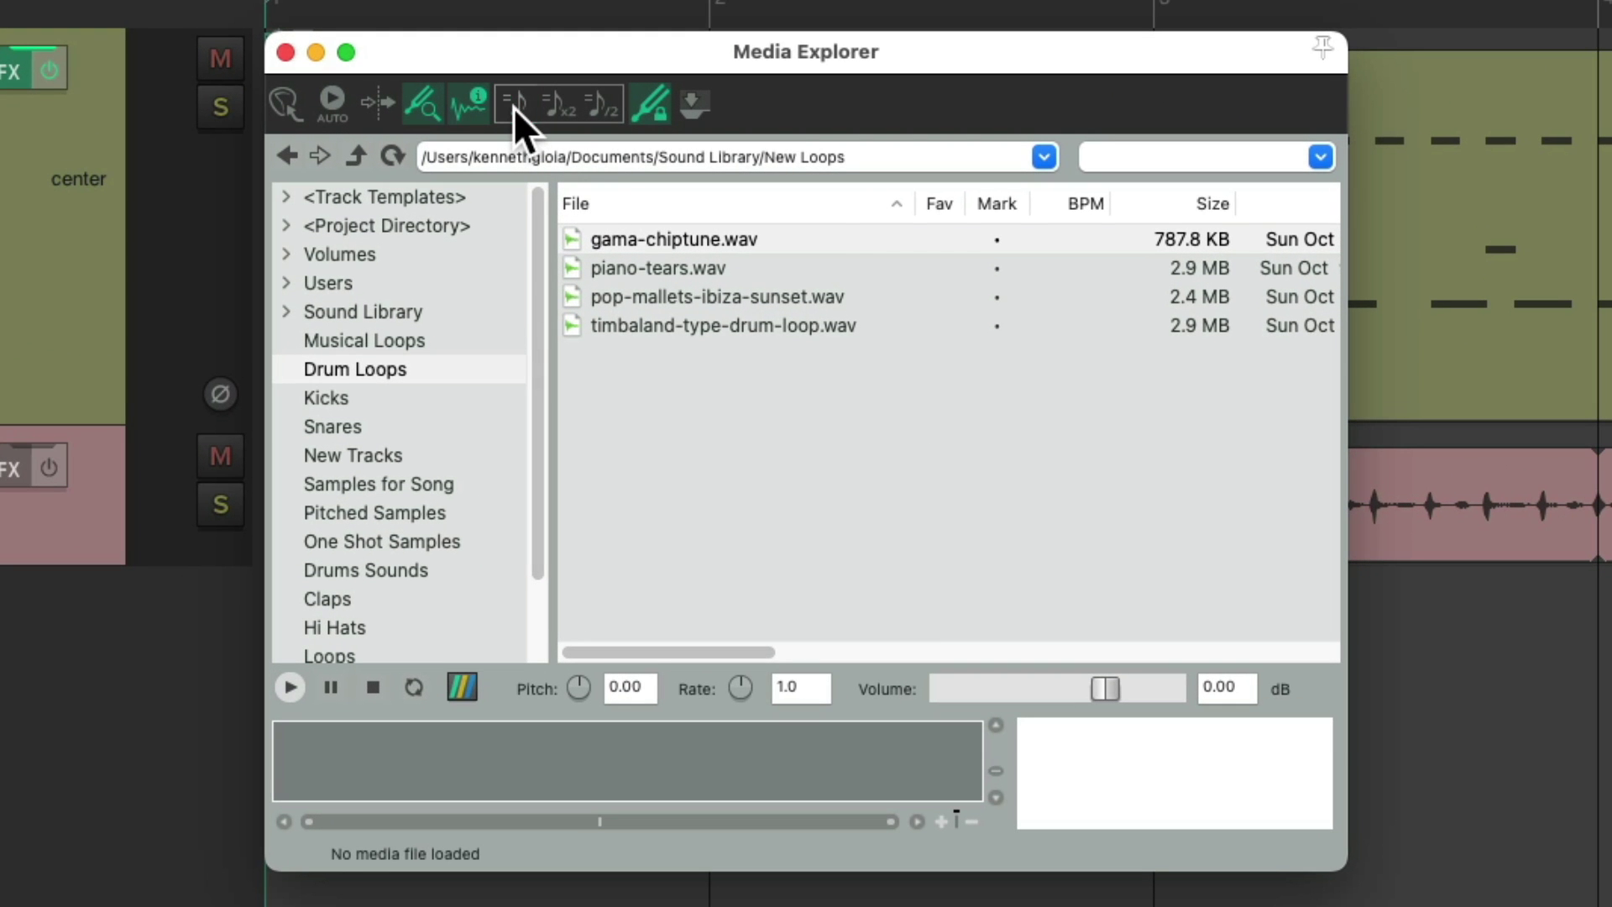
- Set the project tempo to 105 BPM and reselect gama-chiptune.wav in Media Explorer
left_click(818, 238)
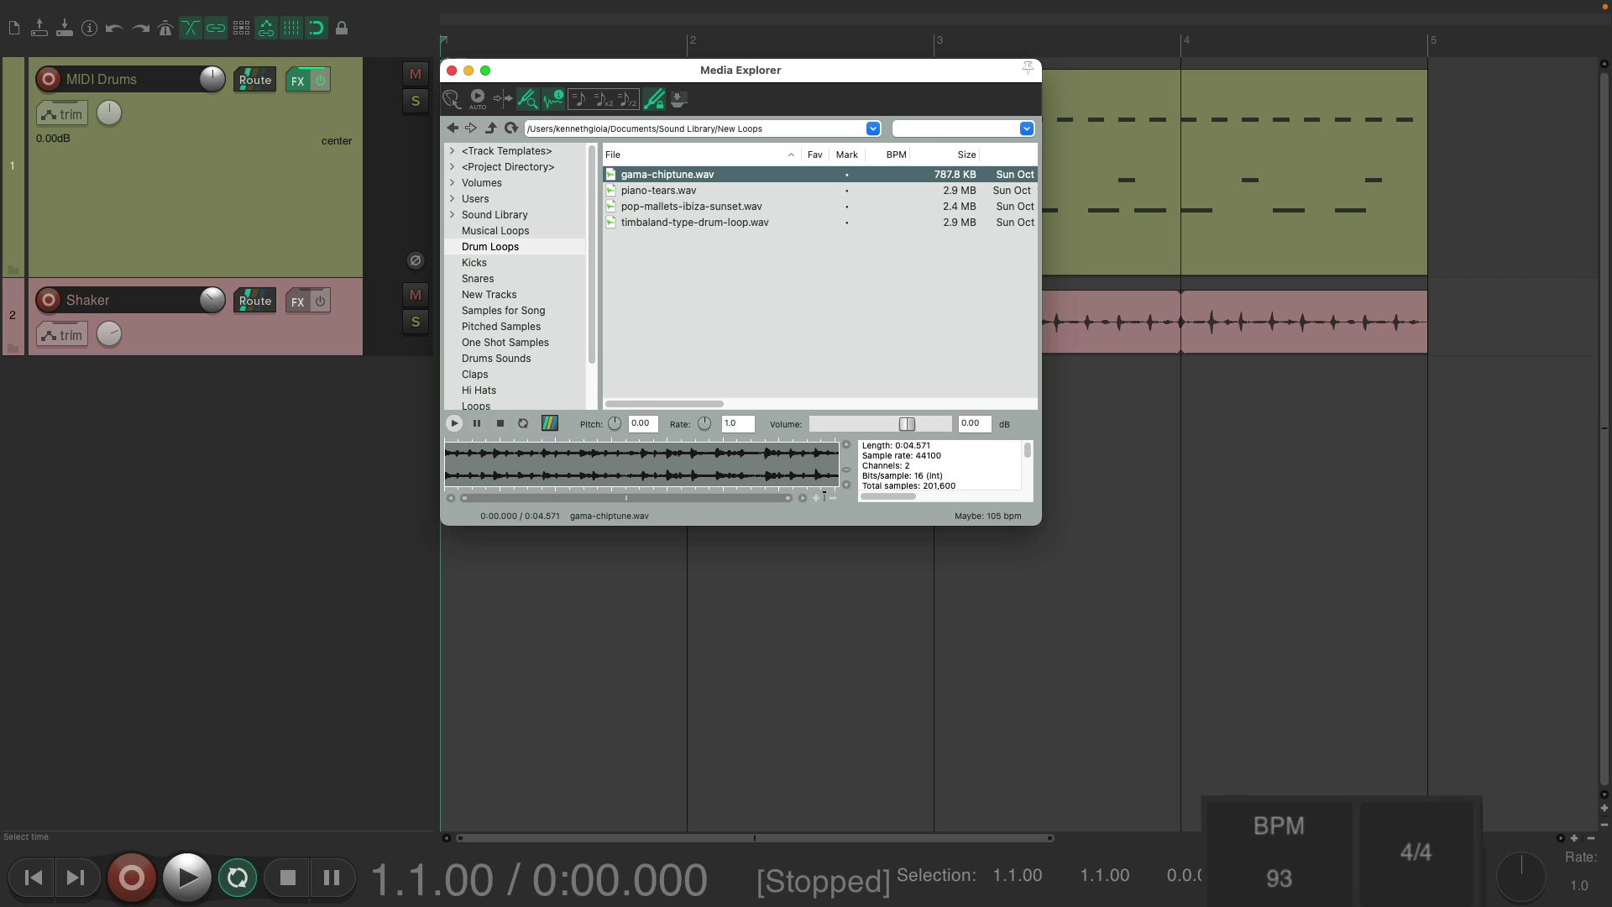
left_click(1293, 891)
type("105")
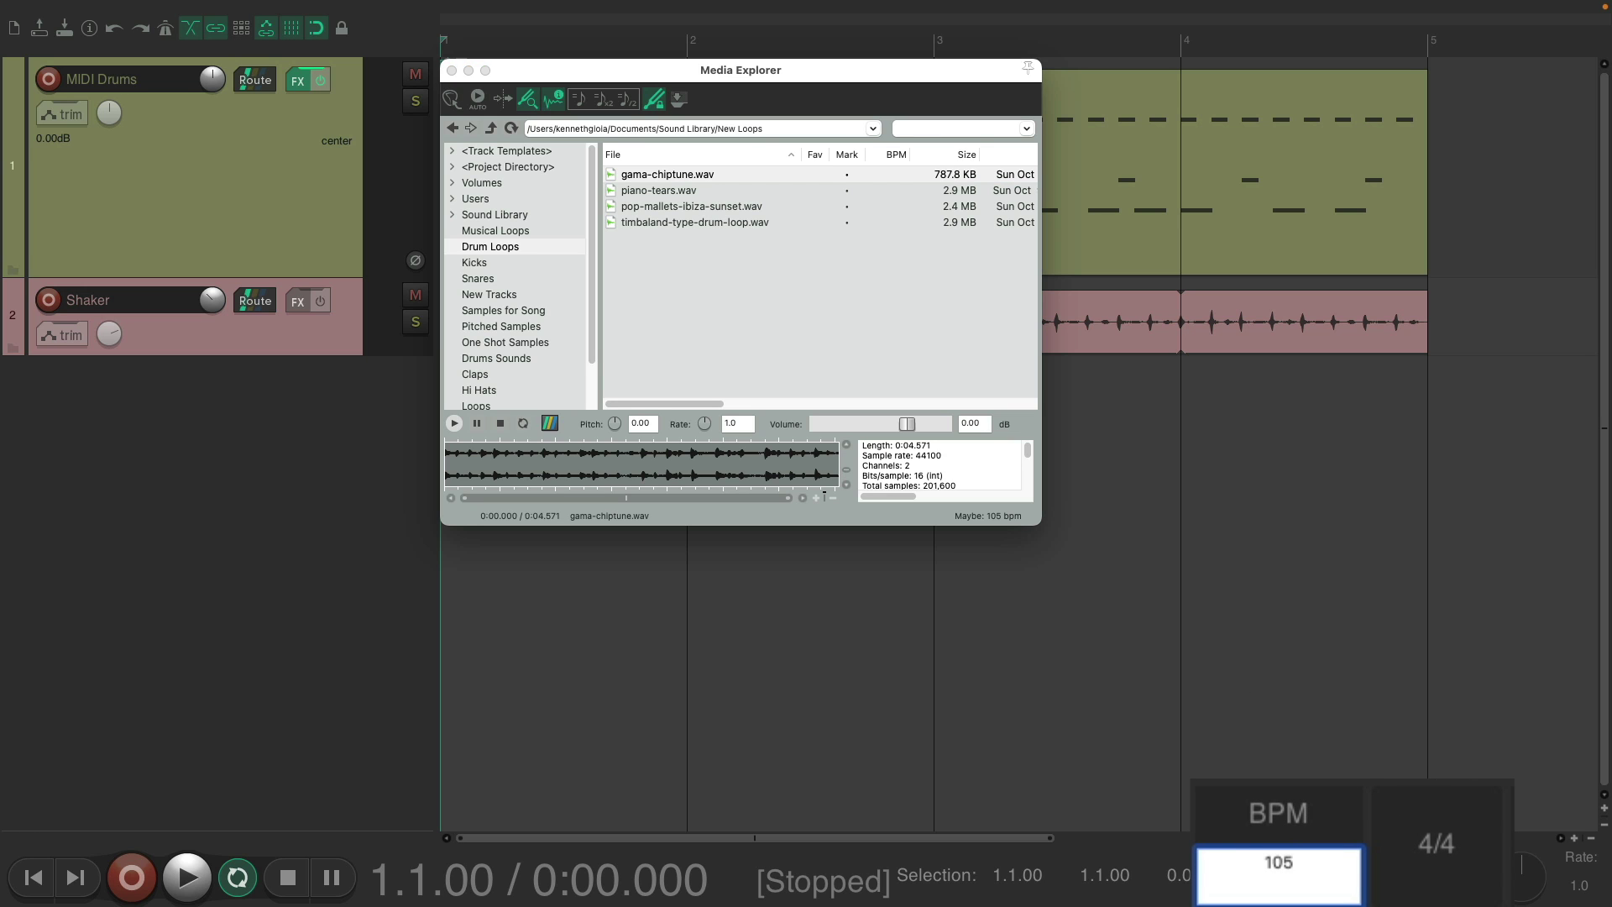
key("Return")
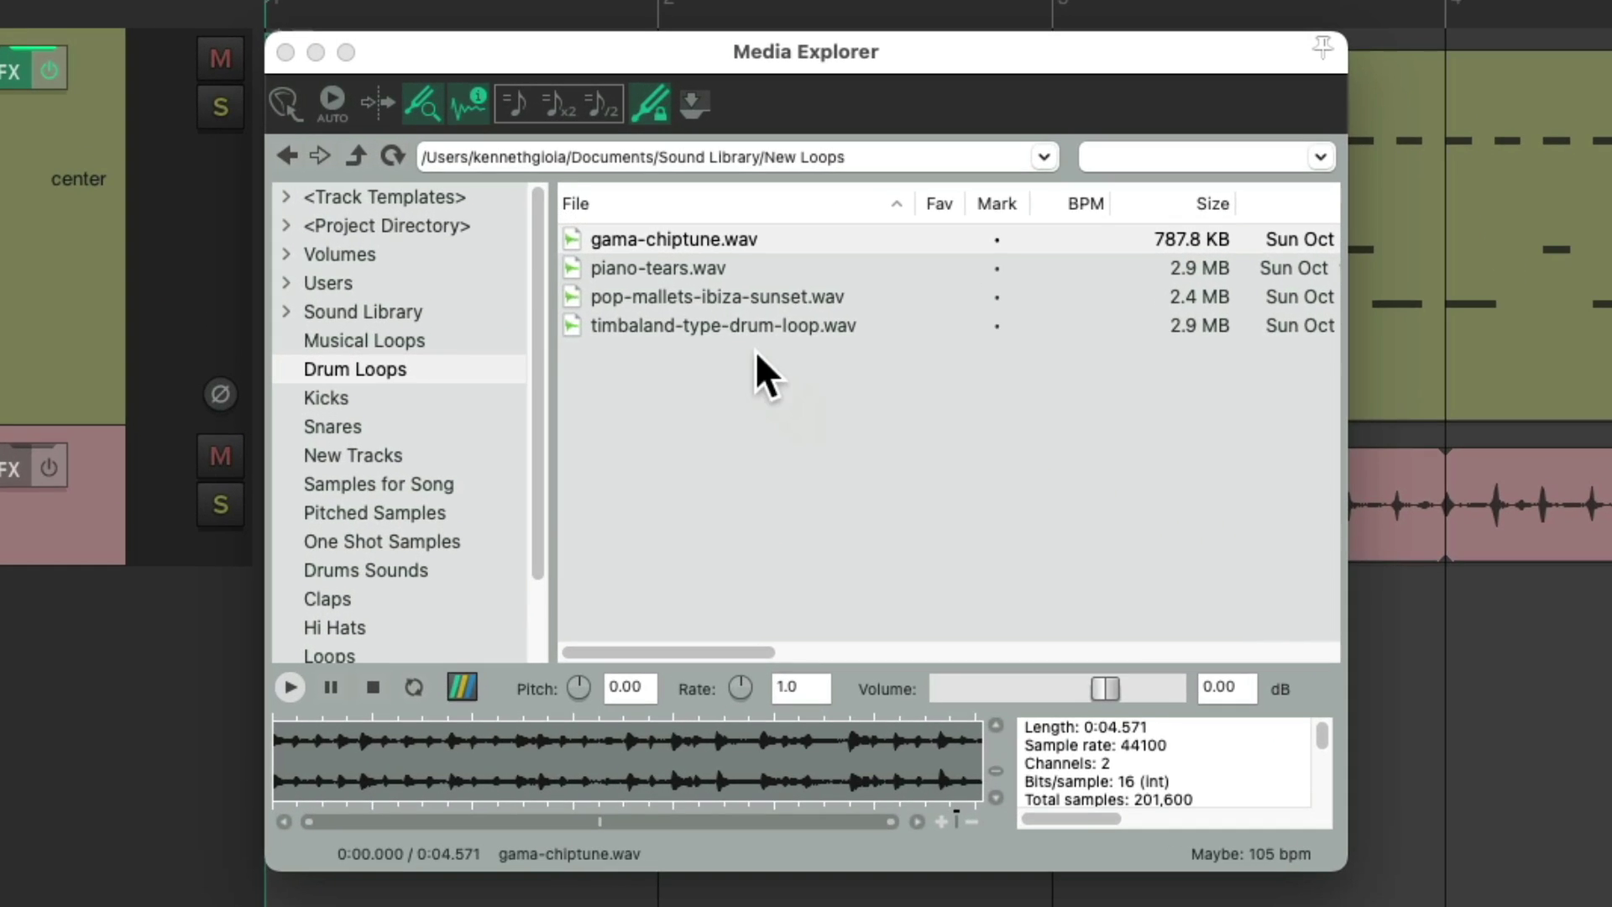
left_click(708, 175)
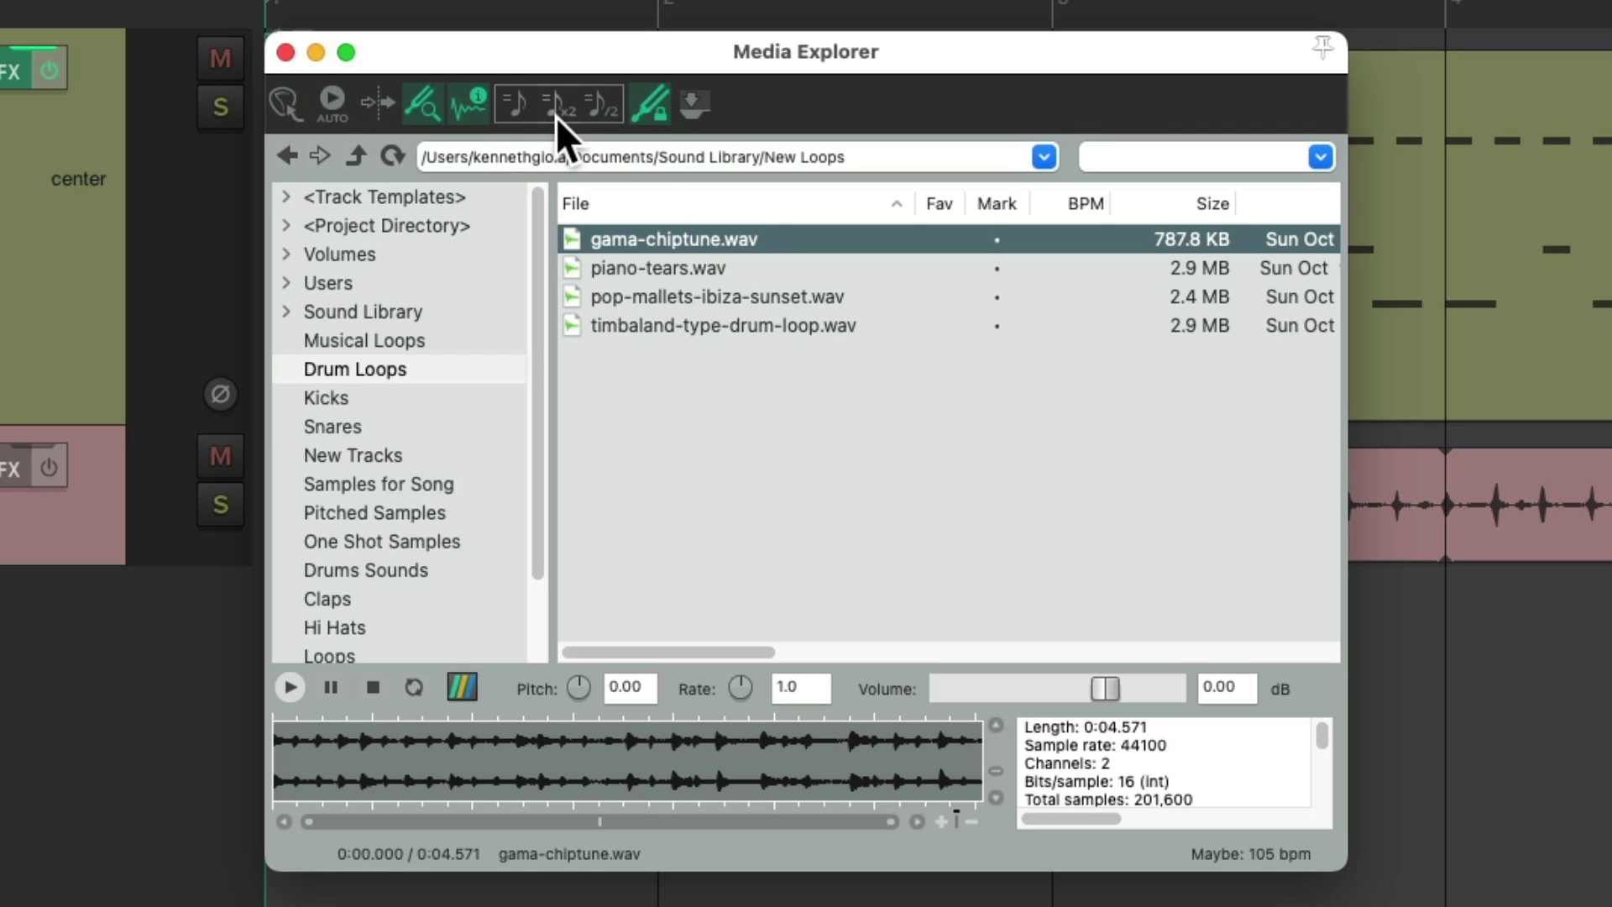
- Add gama-chiptune.wav as a third track, loop it out to bar 5 and play it back
left_click_drag(690, 235, 455, 651)
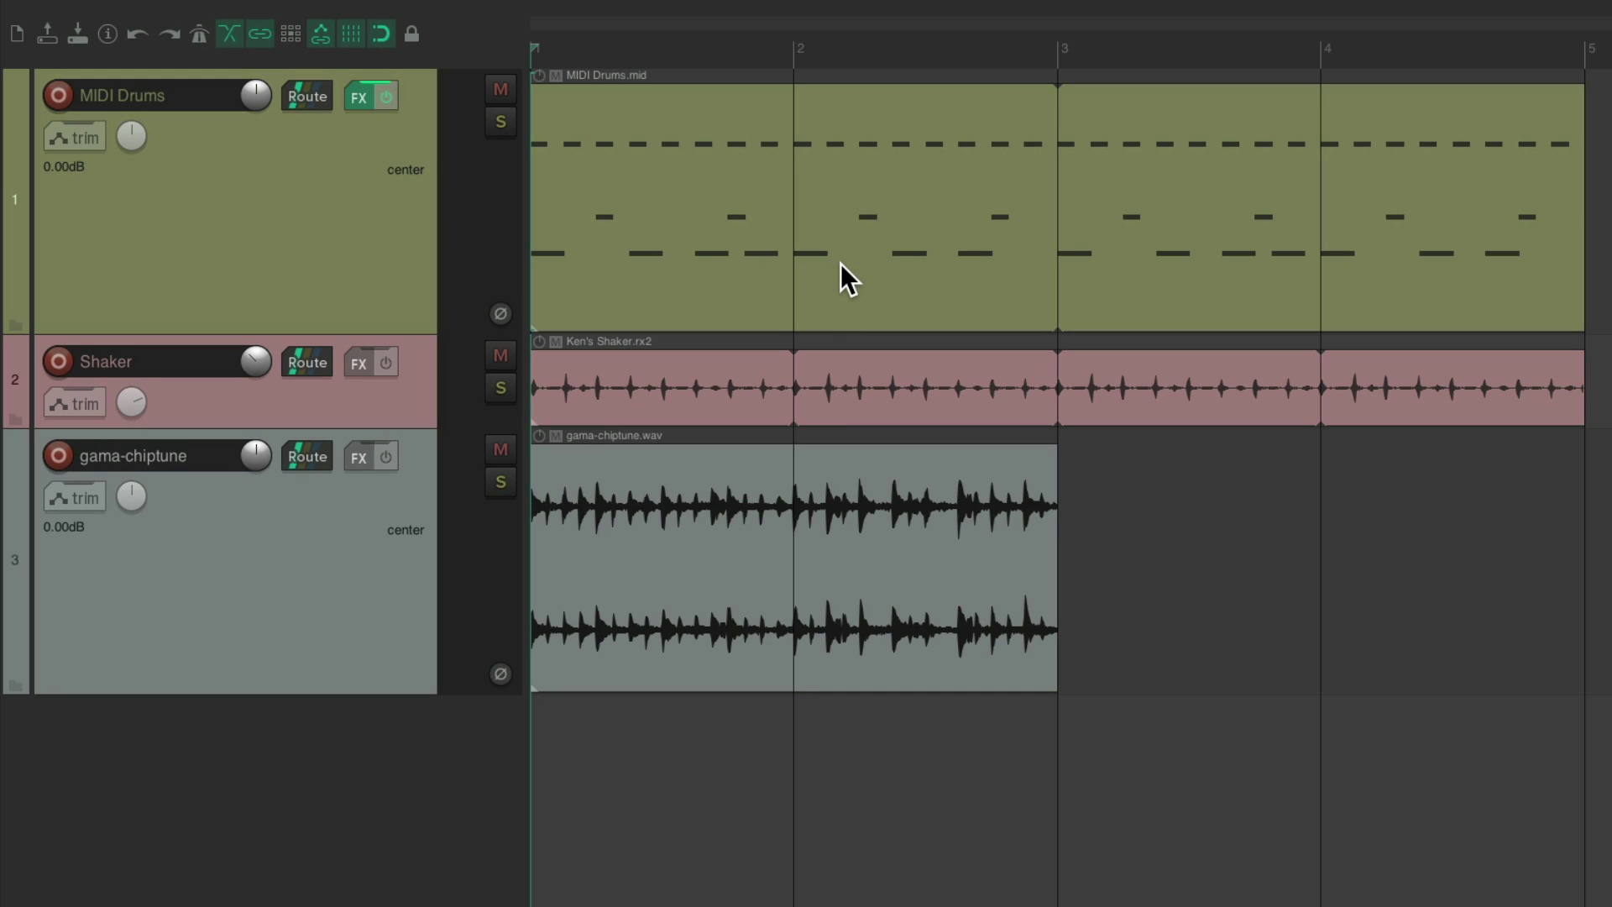
left_click_drag(1054, 558, 1585, 576)
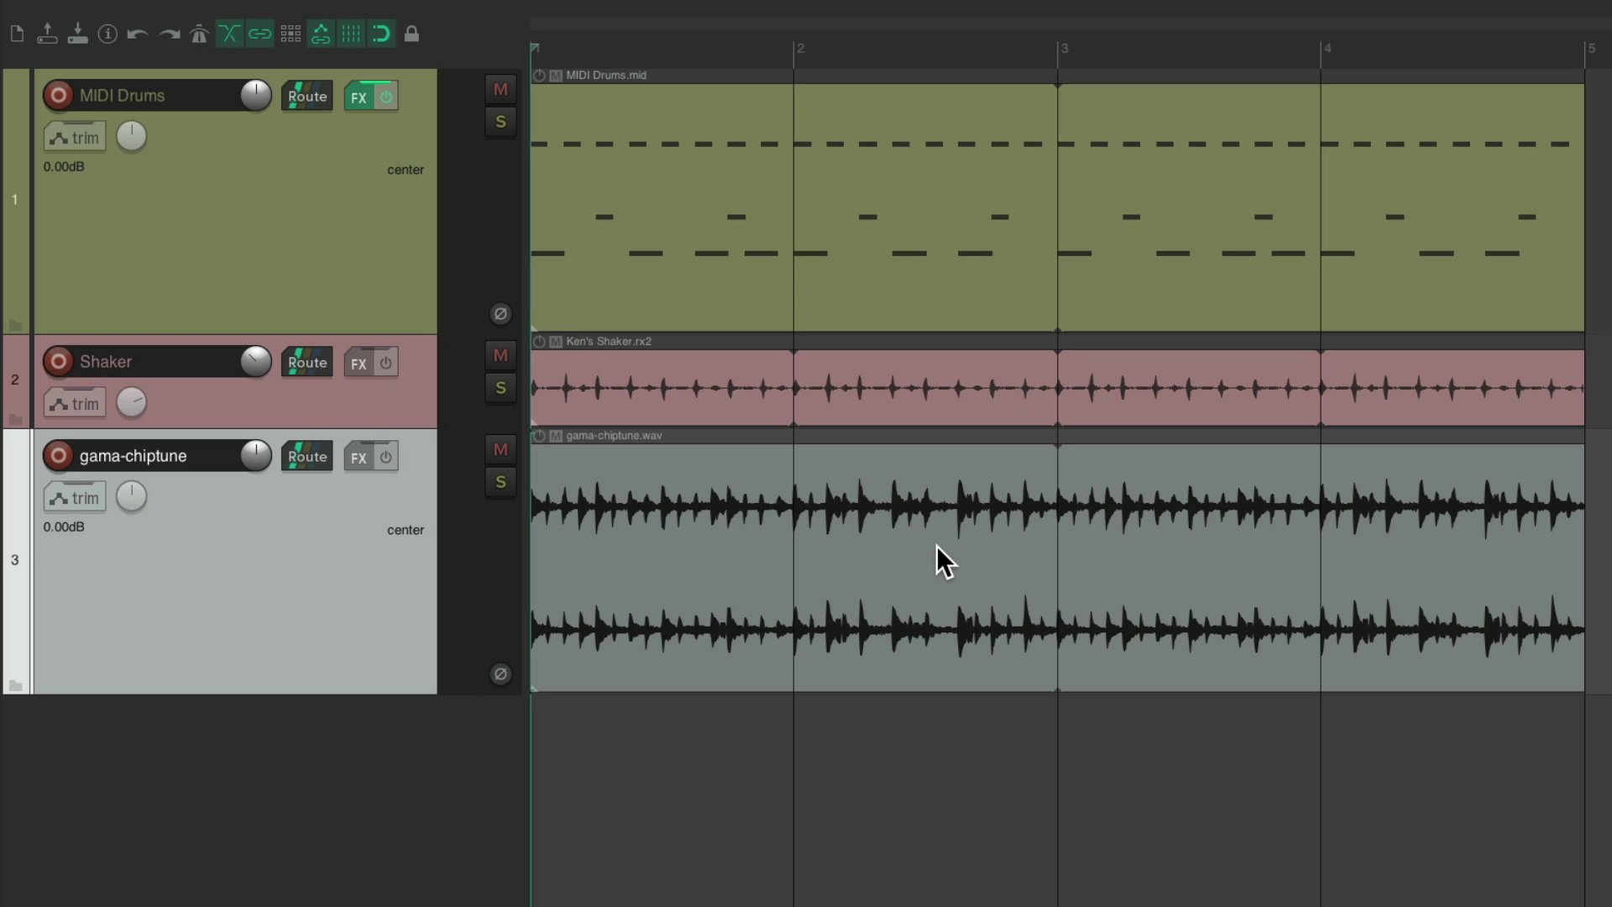
key("space")
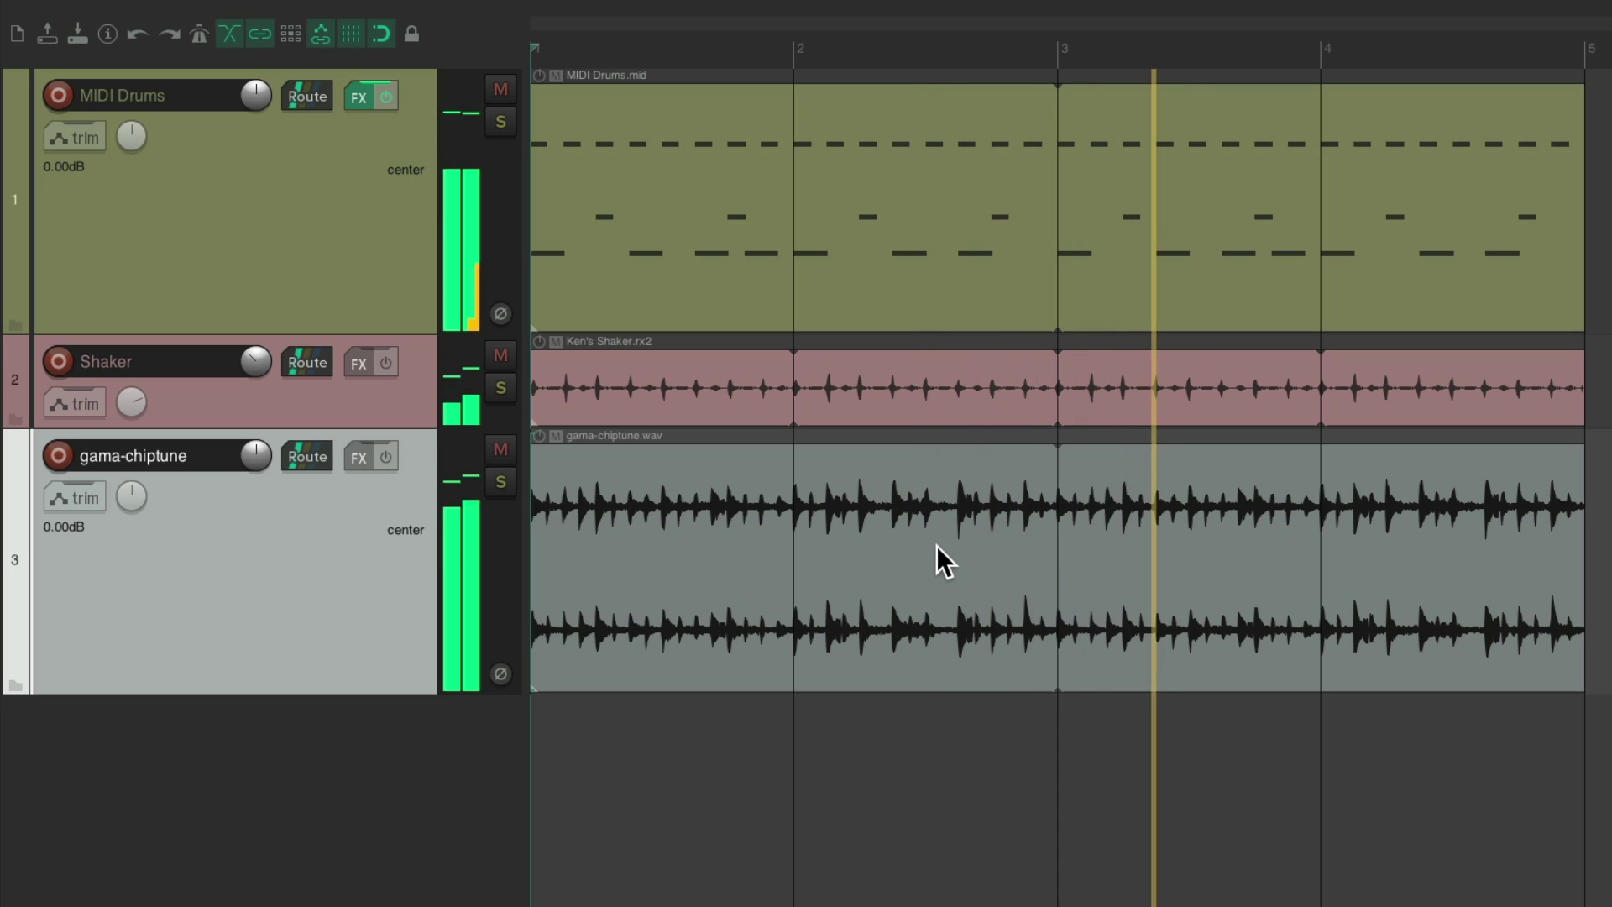
key("space")
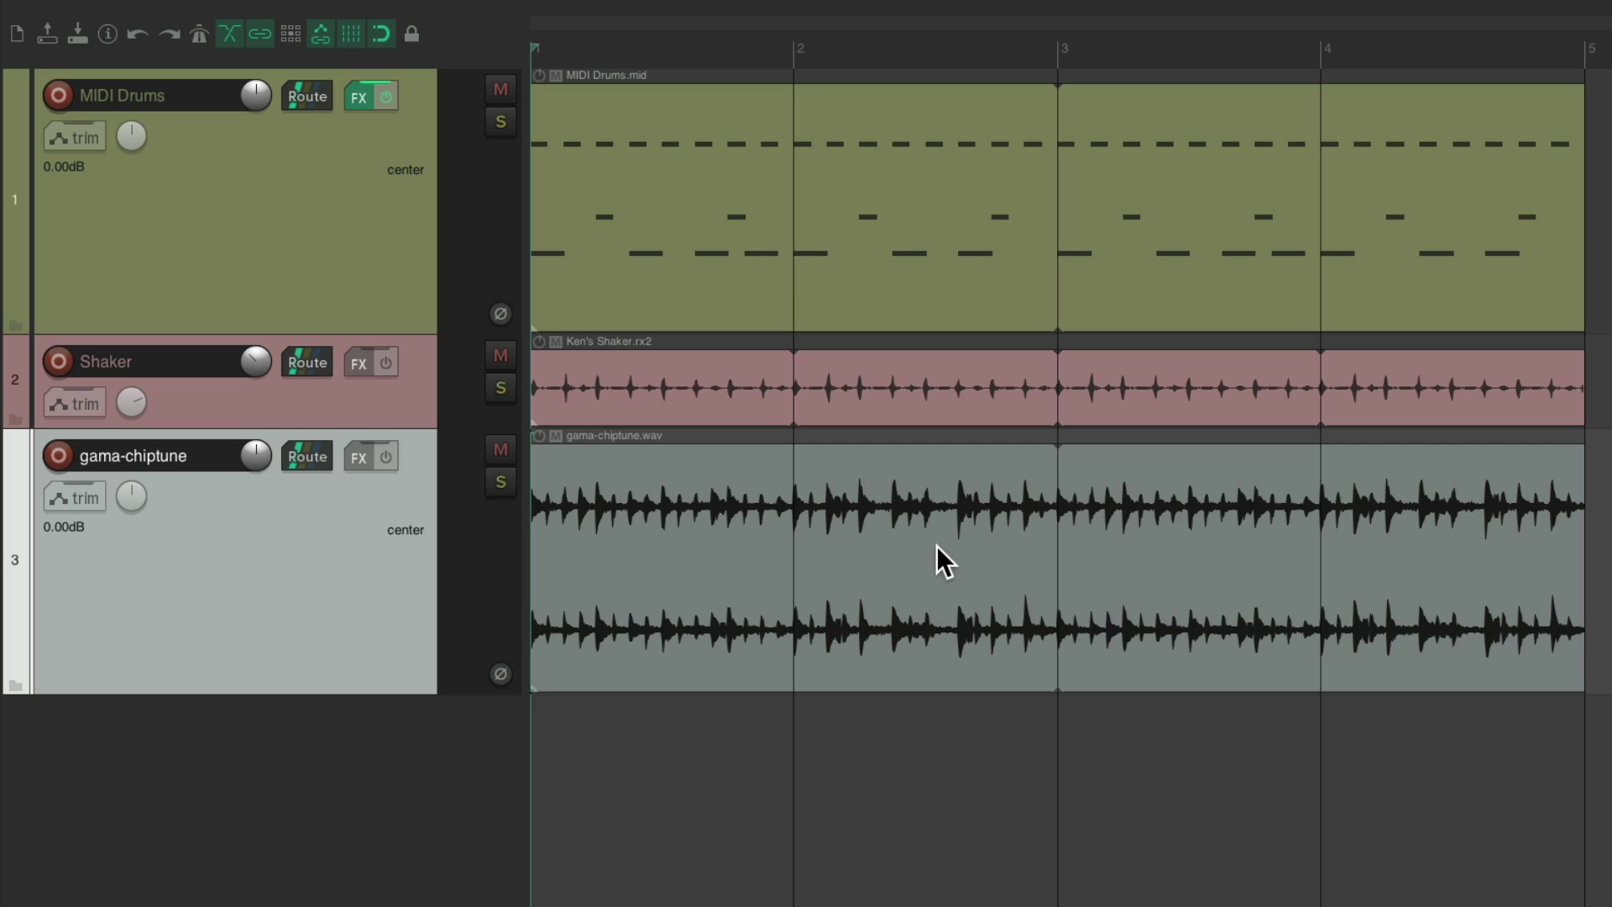
- Remove the gama-chiptune track and preview piano-tears.wav in Media Explorer
key("super+z")
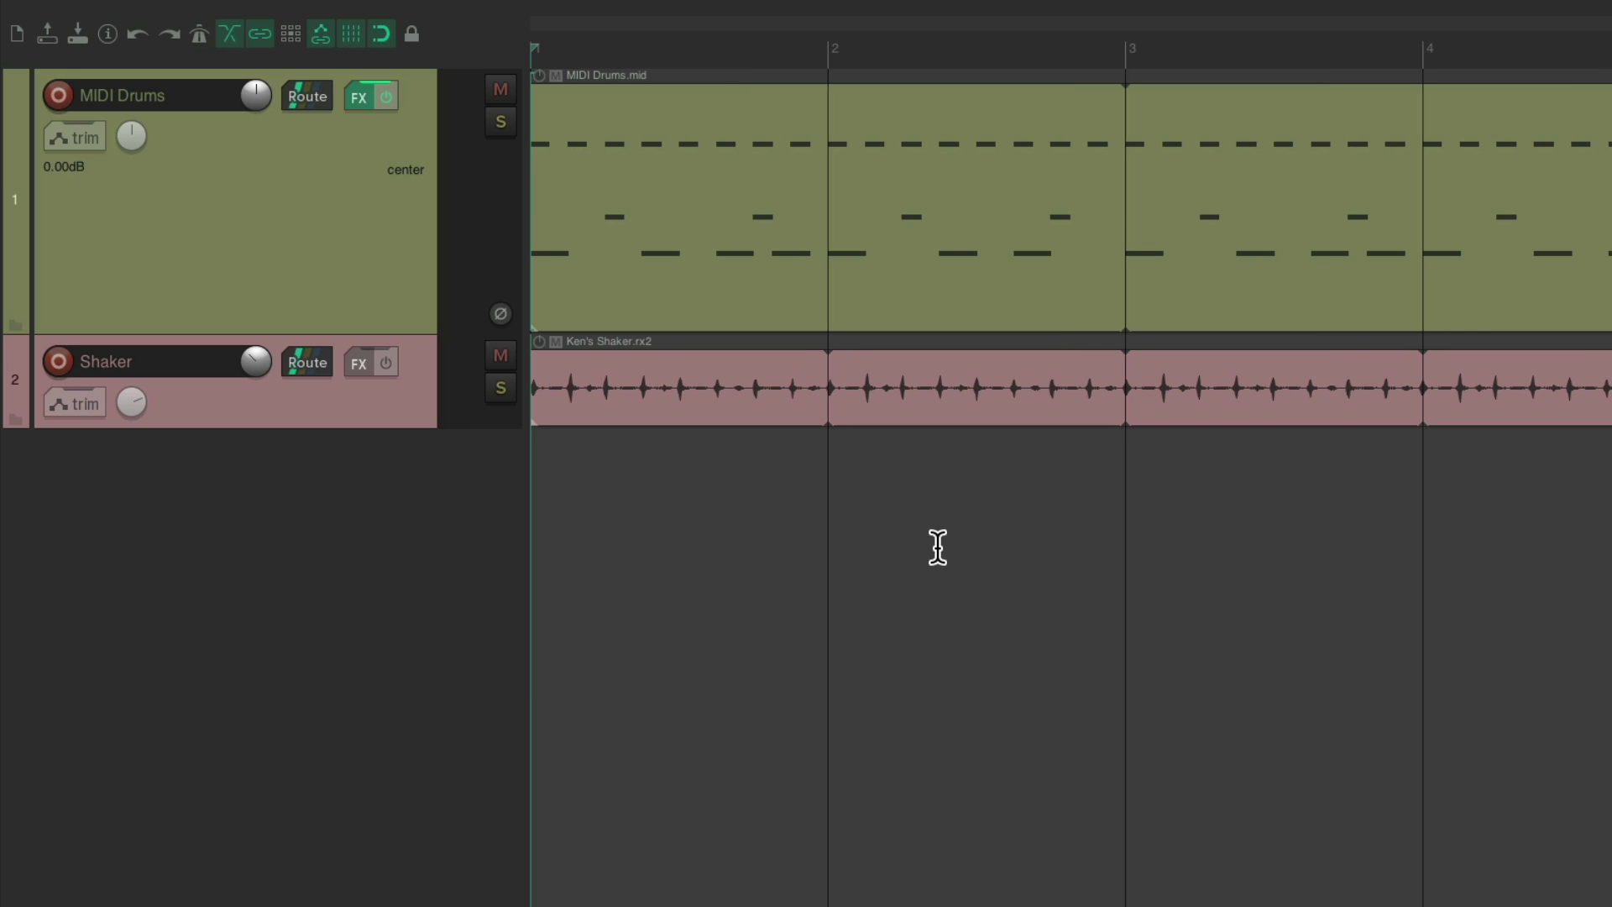
key("super+alt+x")
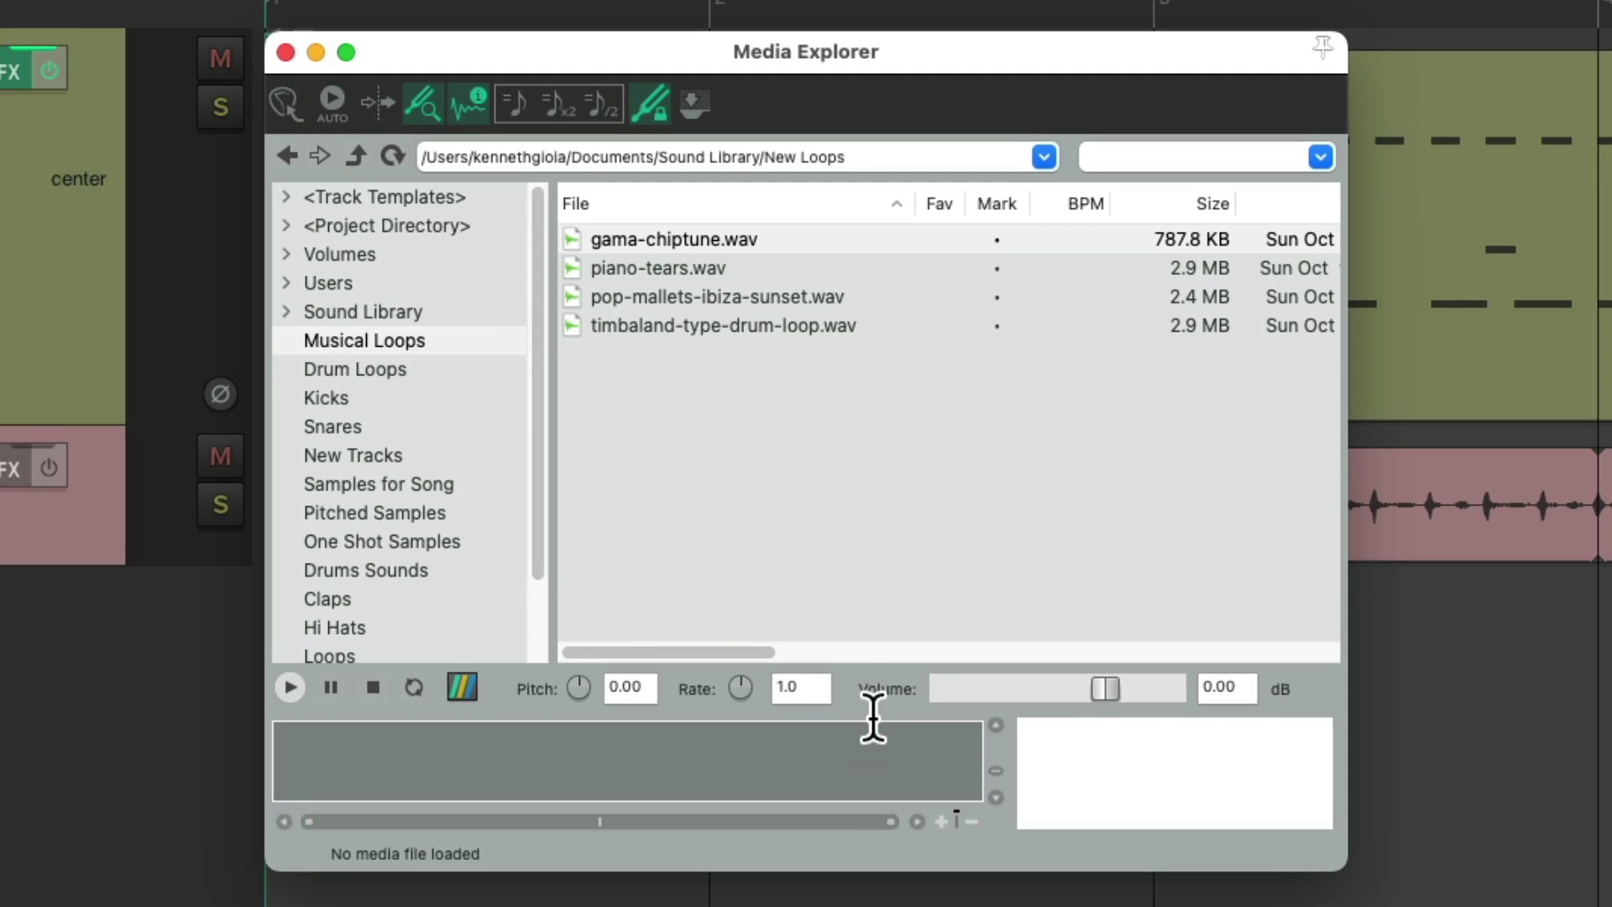
left_click(765, 267)
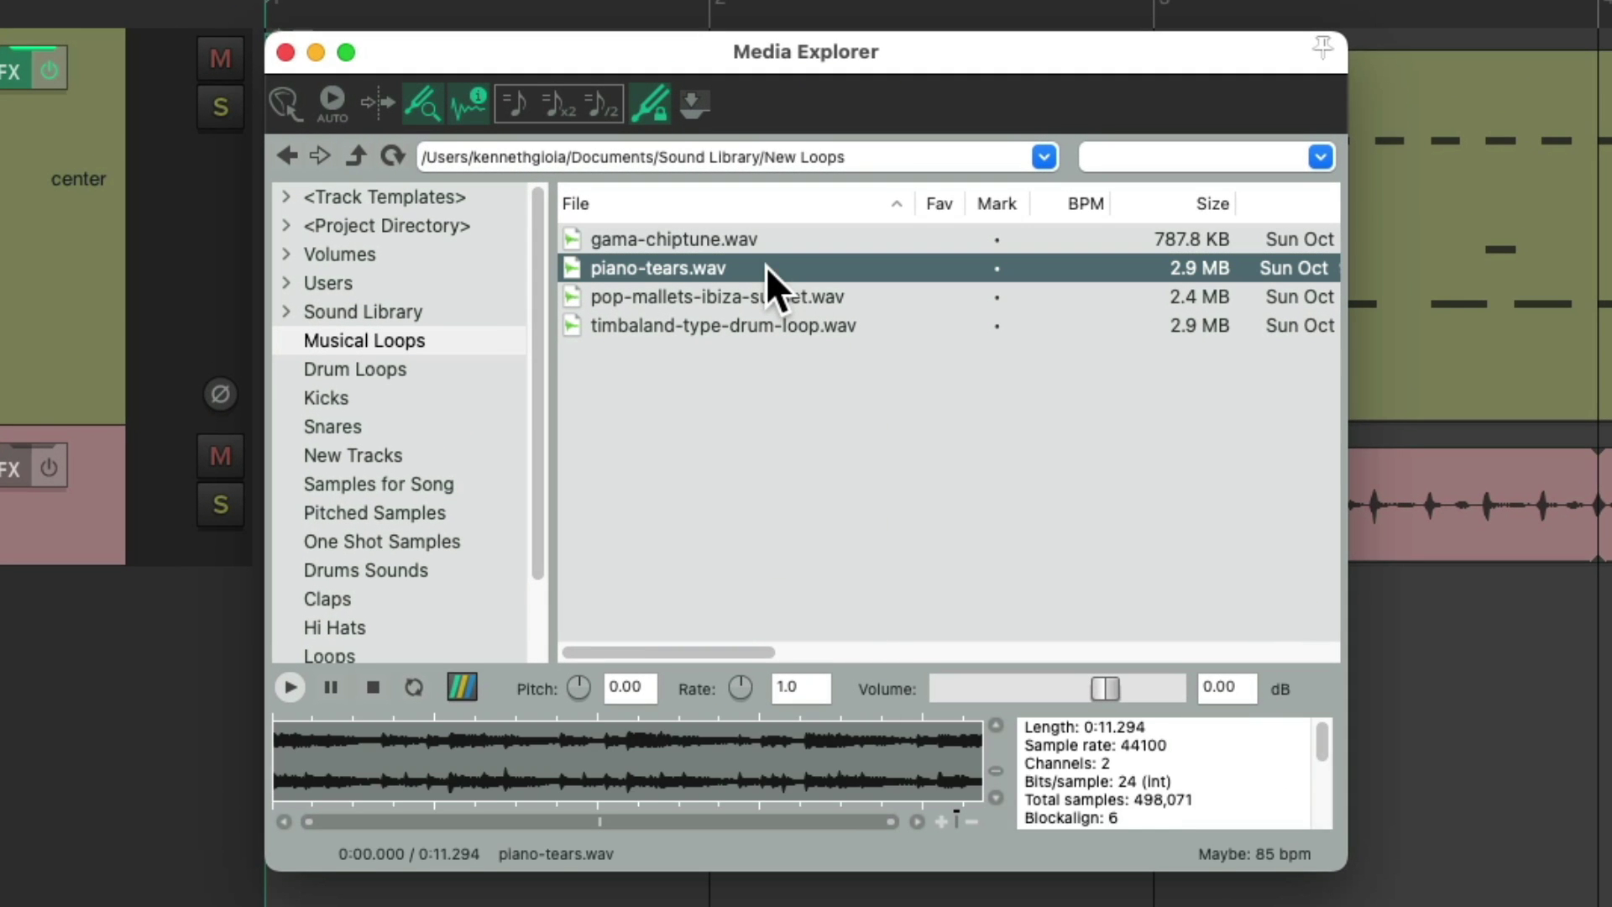
key("space")
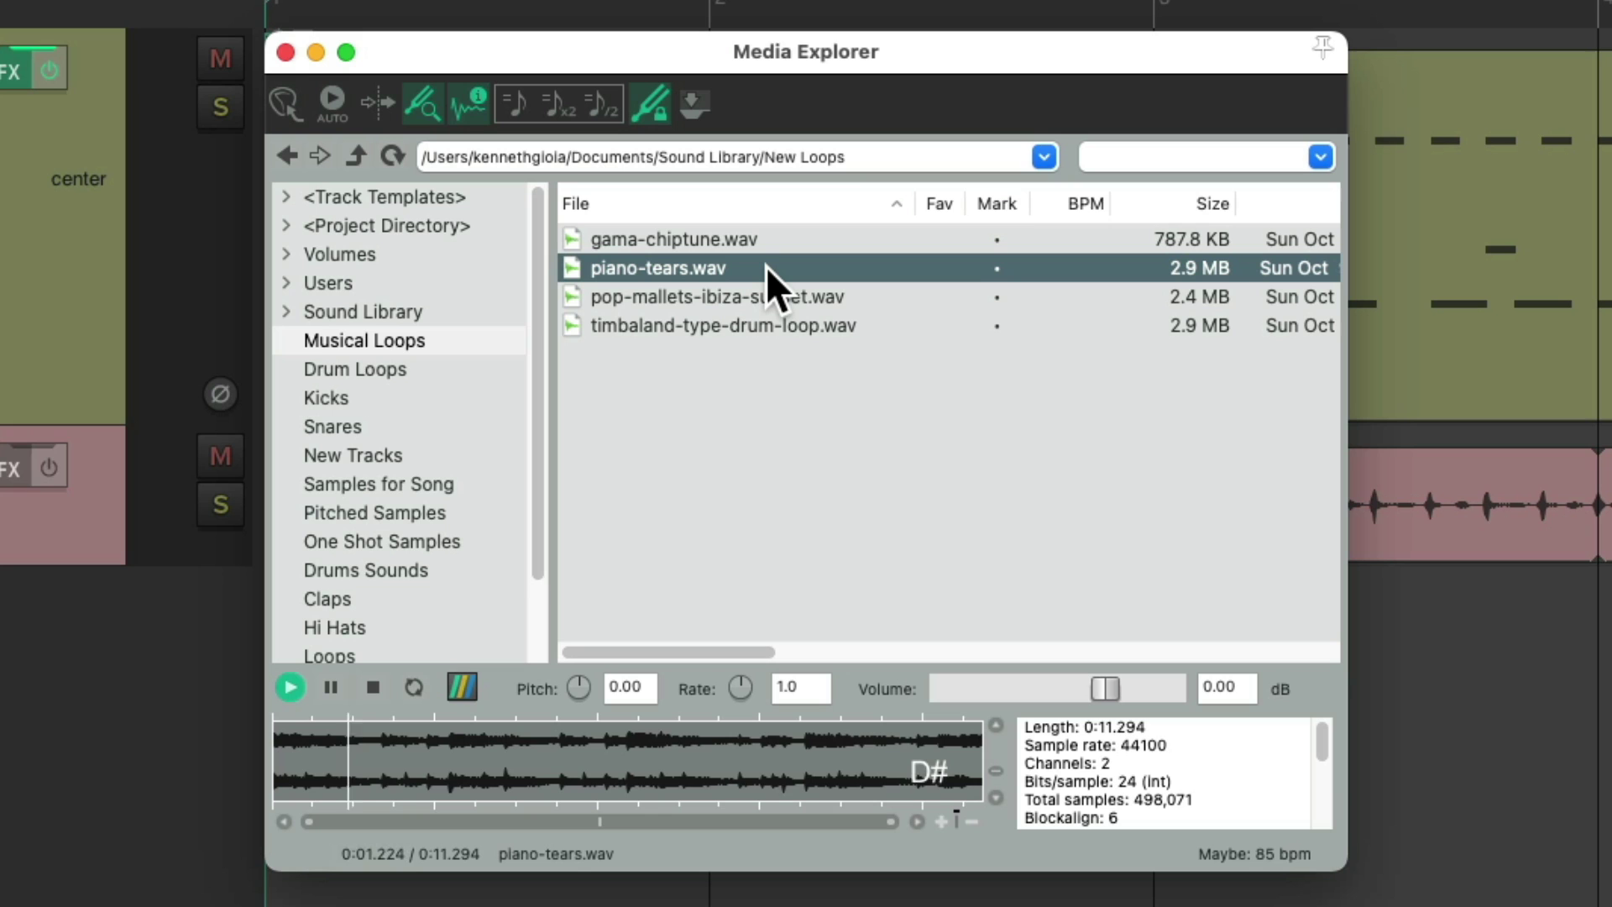
key("space")
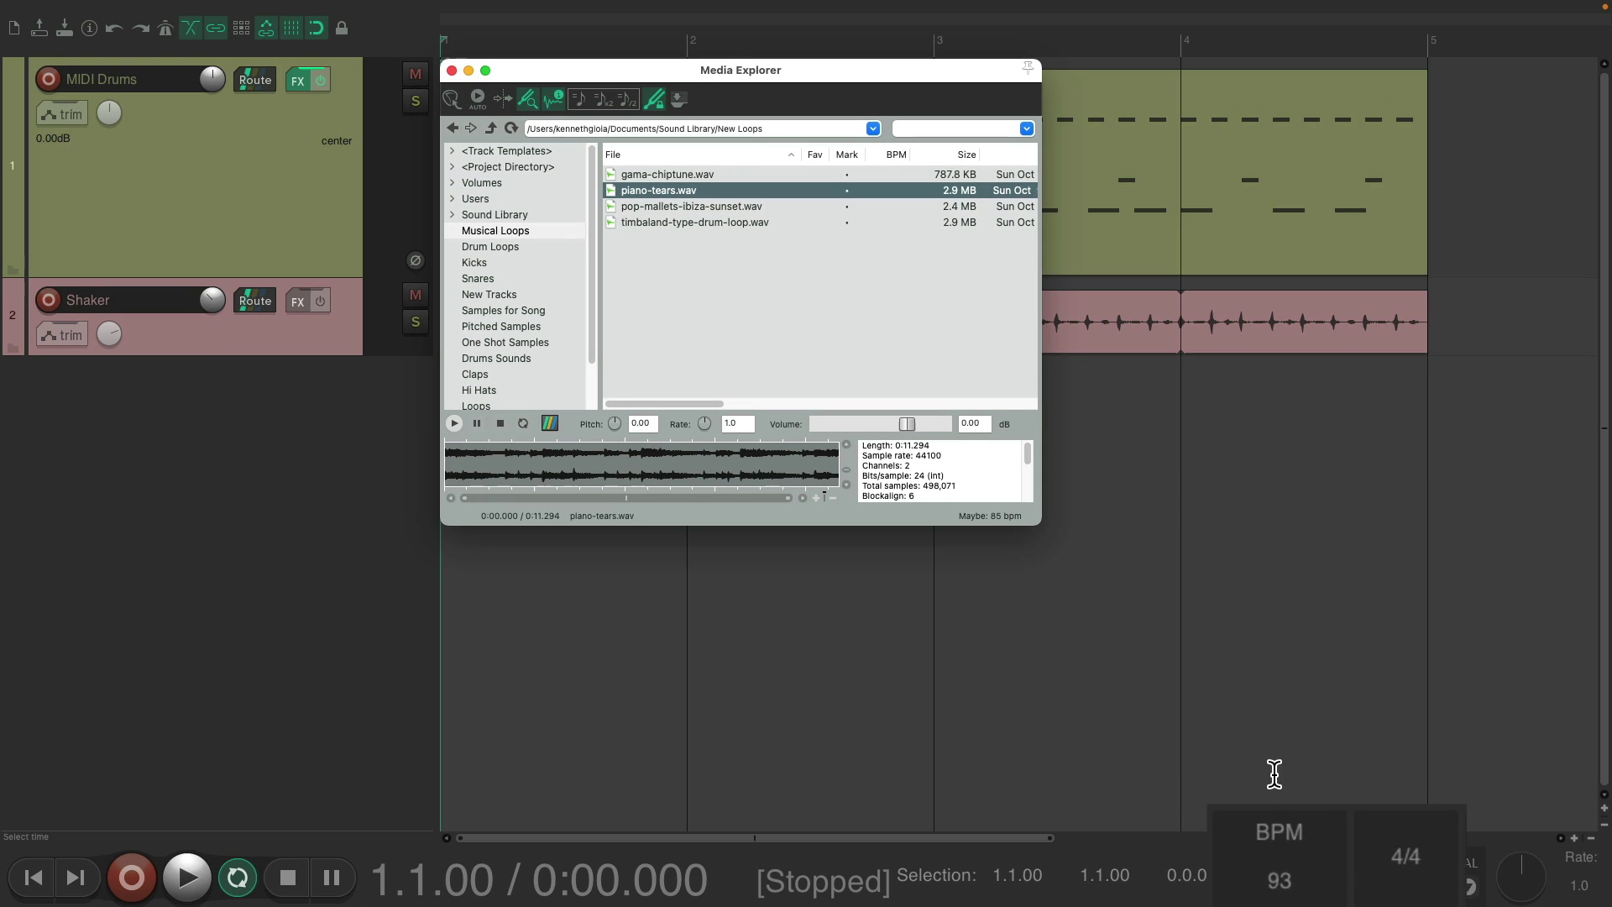
- Set the tempo to 85 BPM and add piano-tears.wav as a new third track
double_click(1312, 883)
type("85")
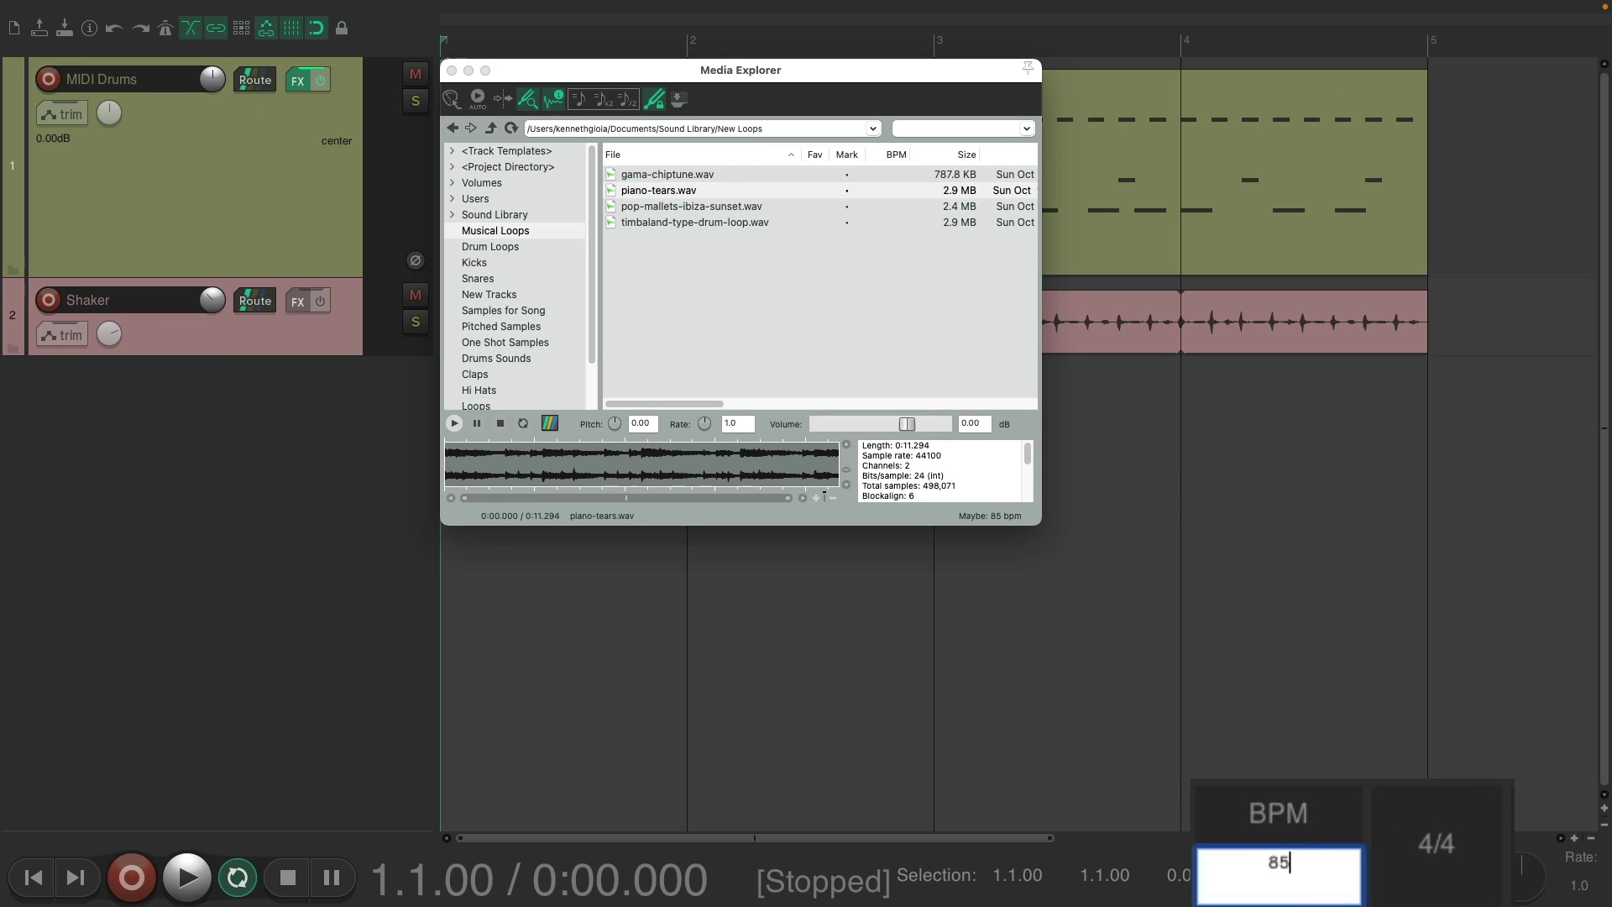
key("Return")
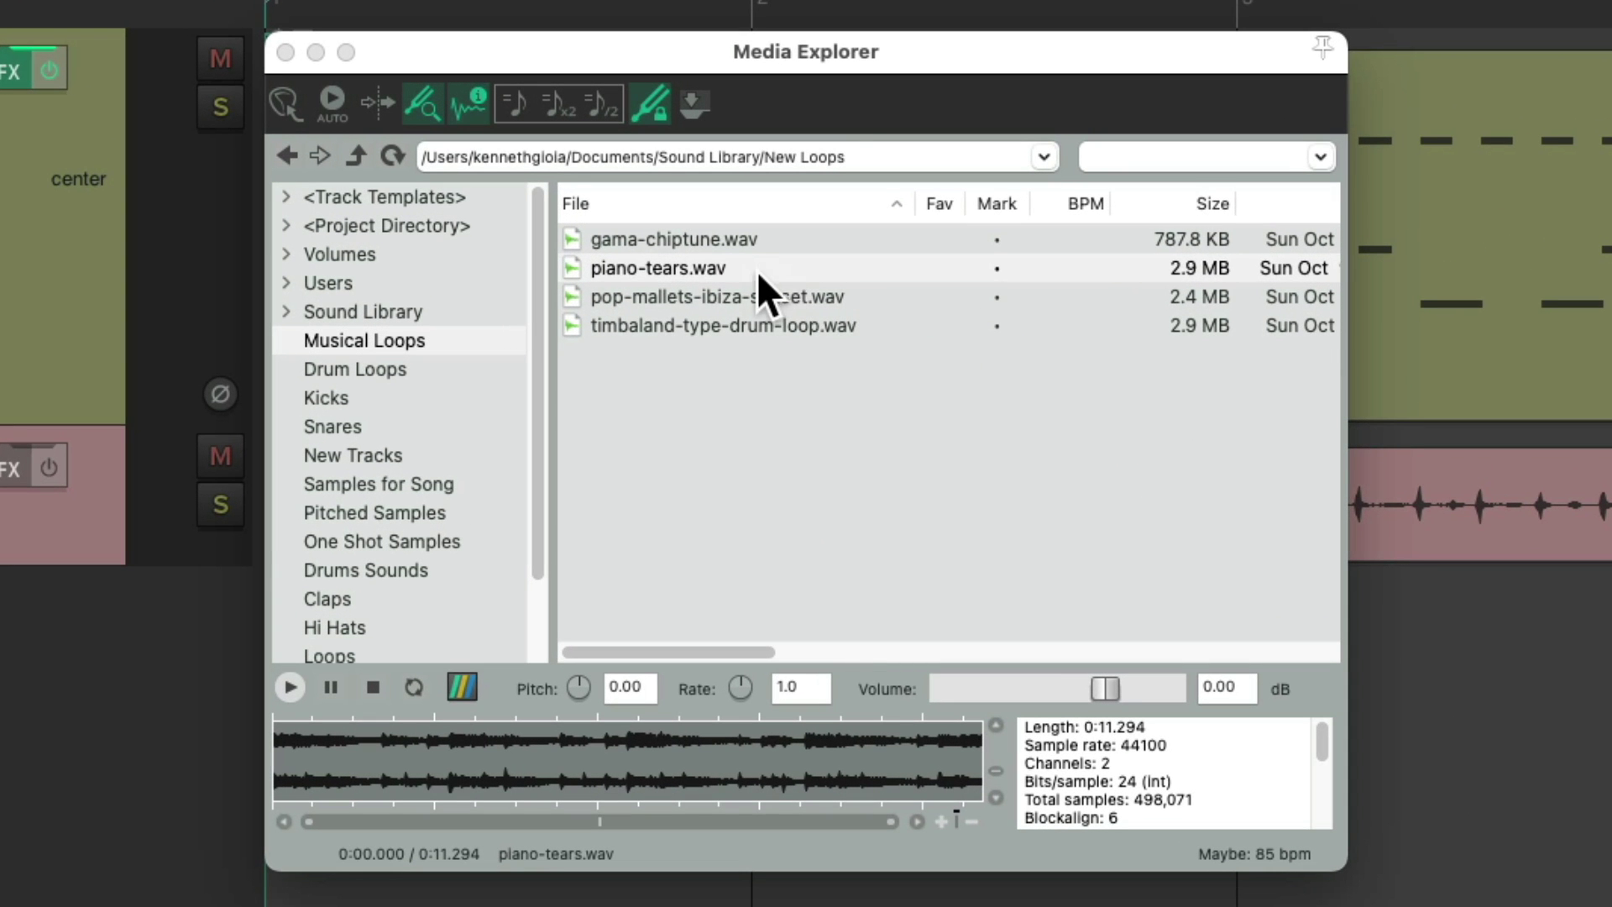
left_click(713, 191)
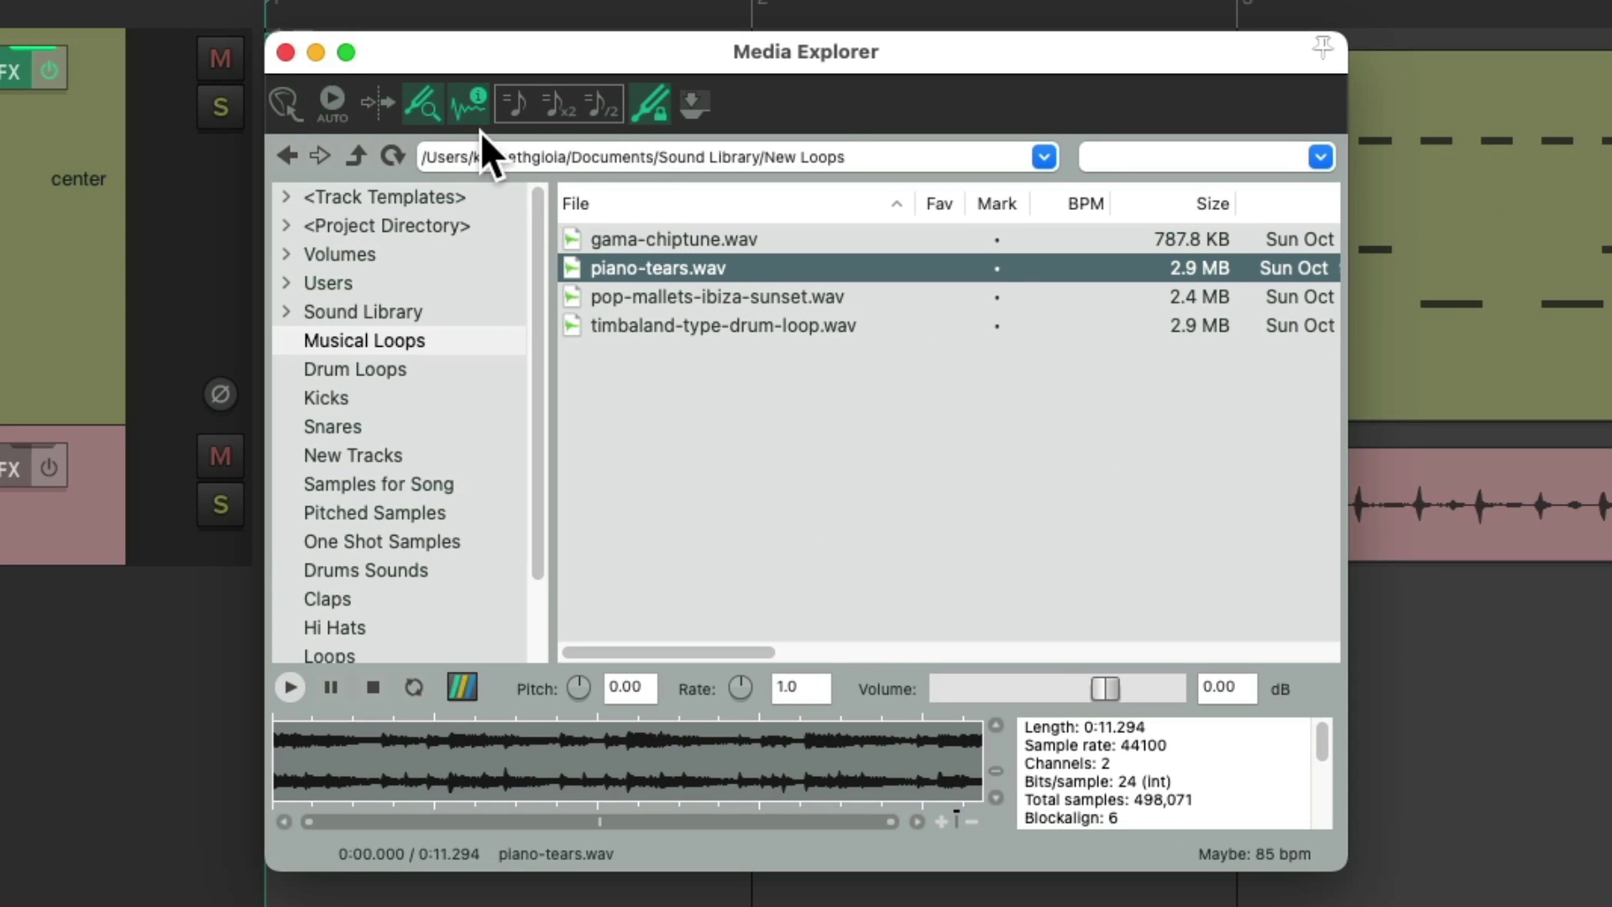
left_click_drag(663, 267, 15, 721)
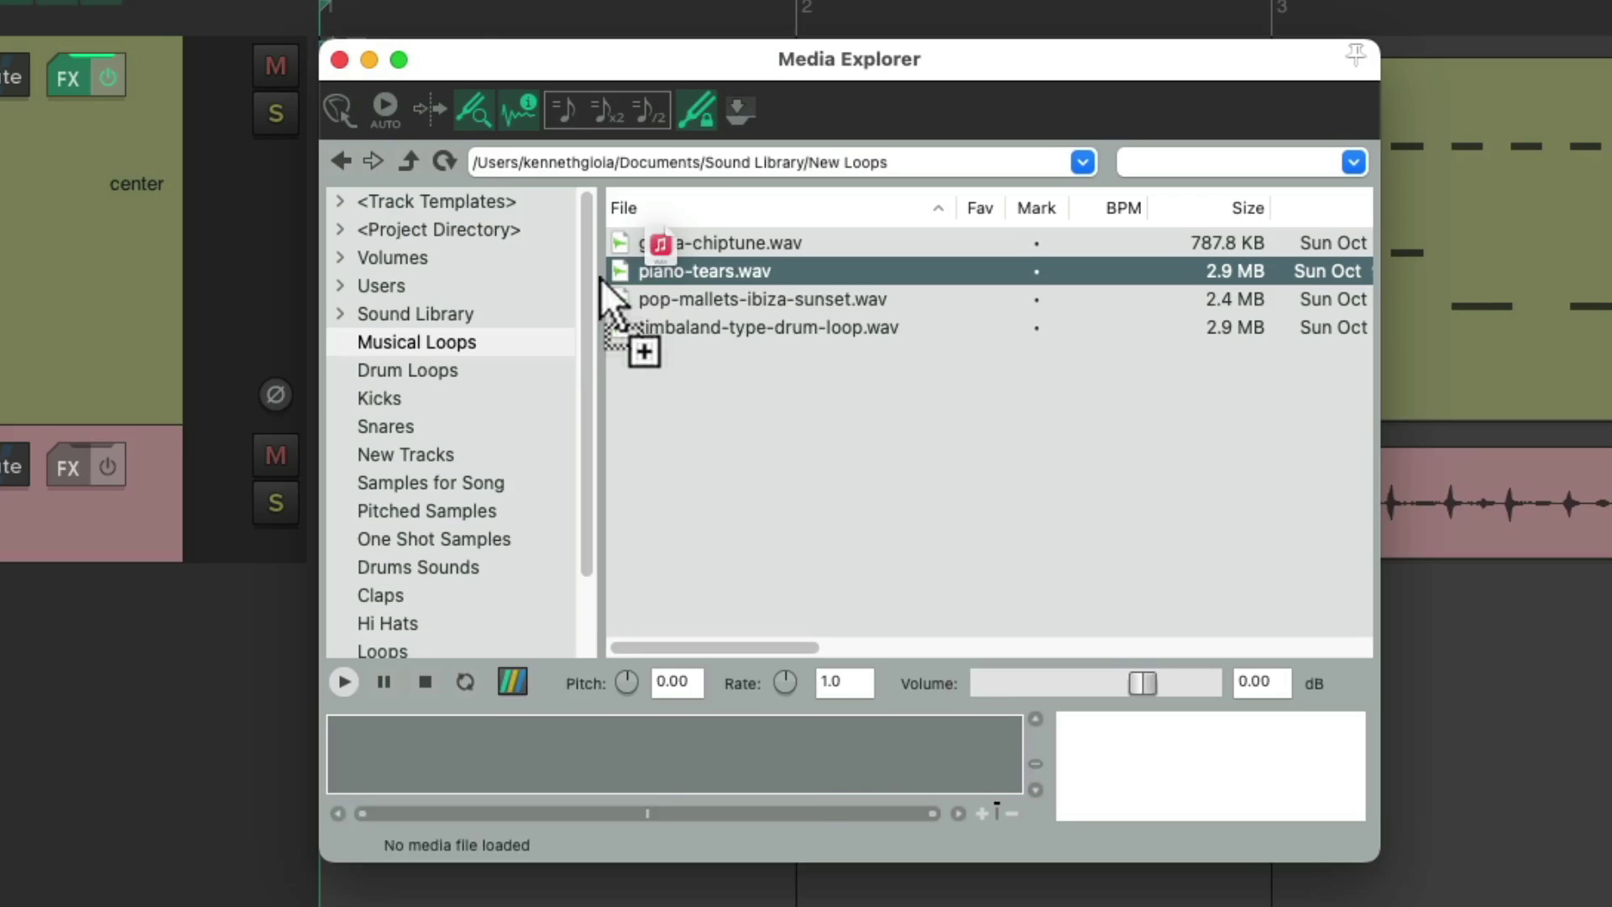
left_click_drag(460, 676, 460, 677)
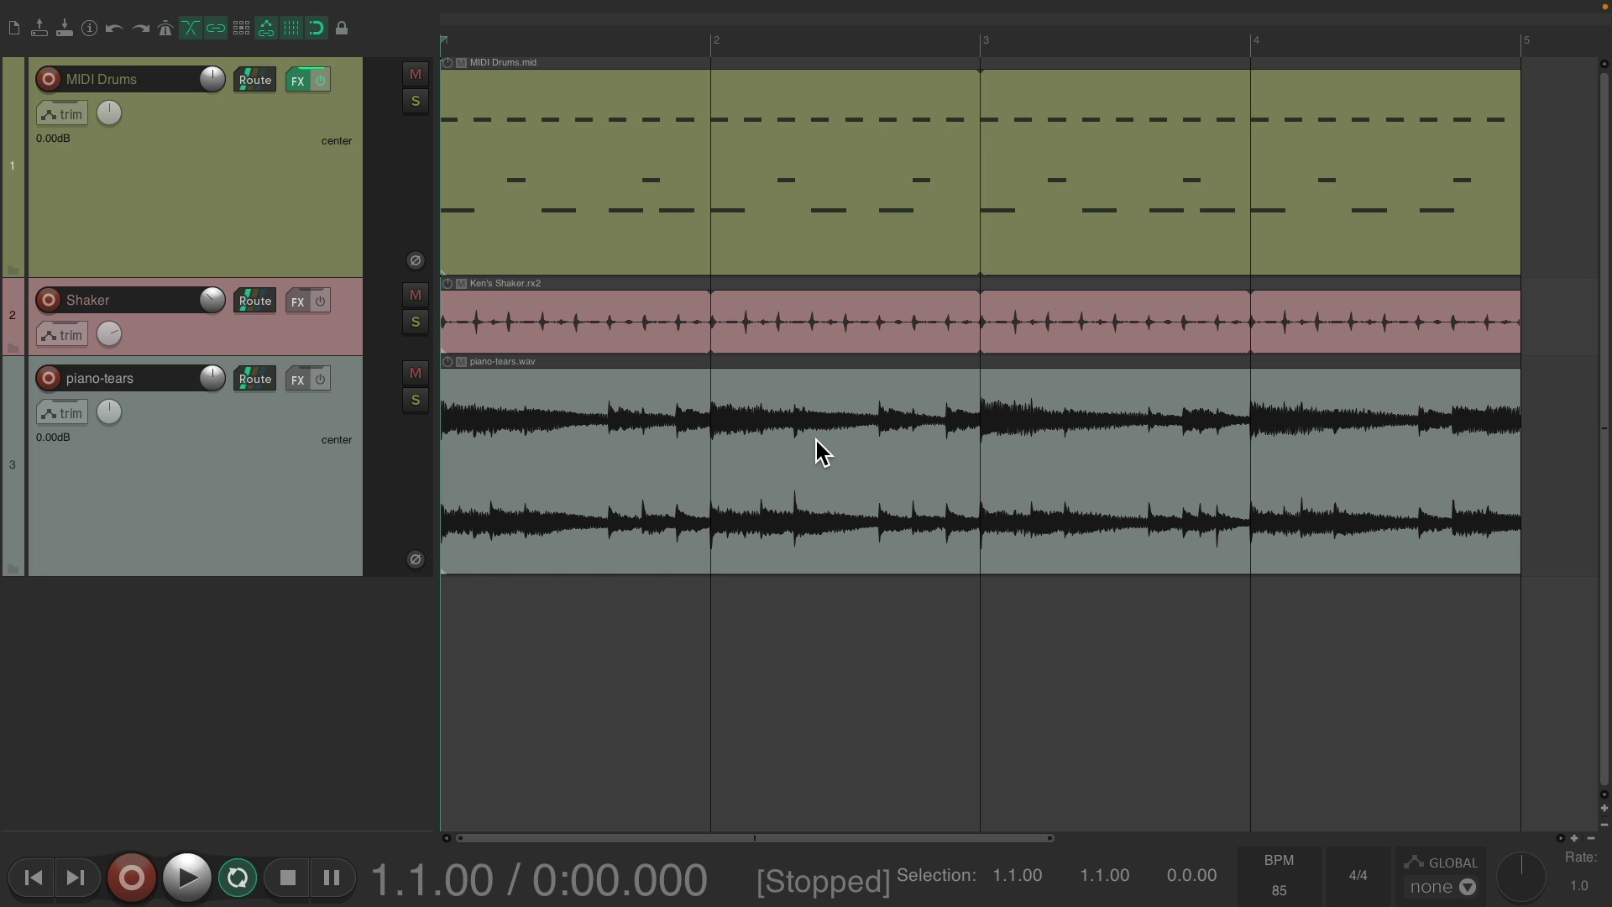
key("space")
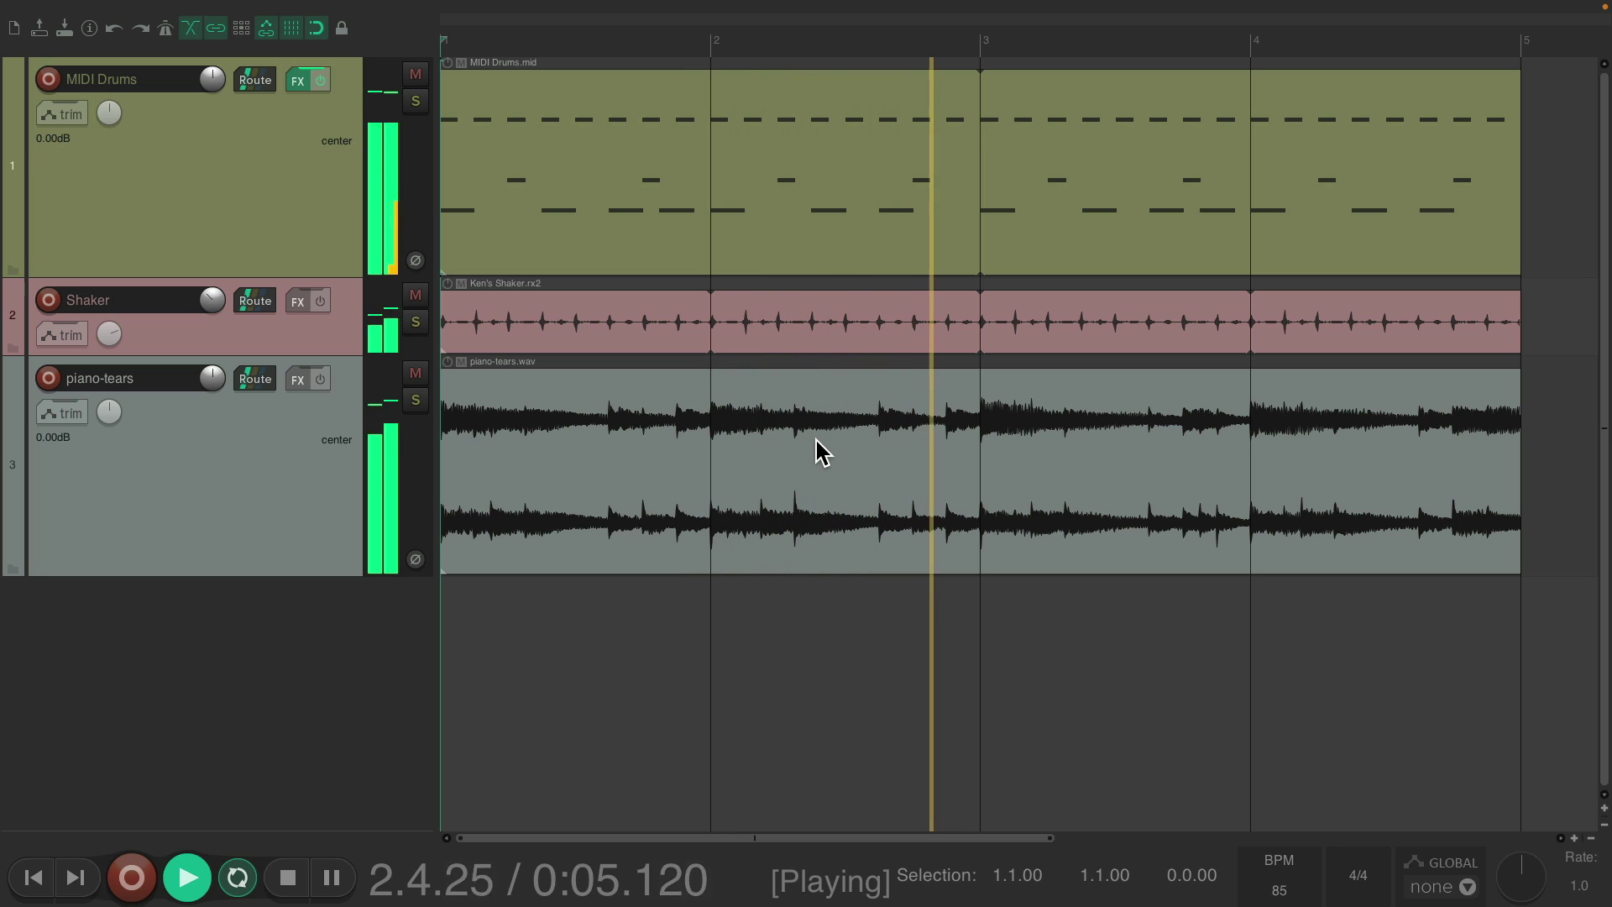
key("space")
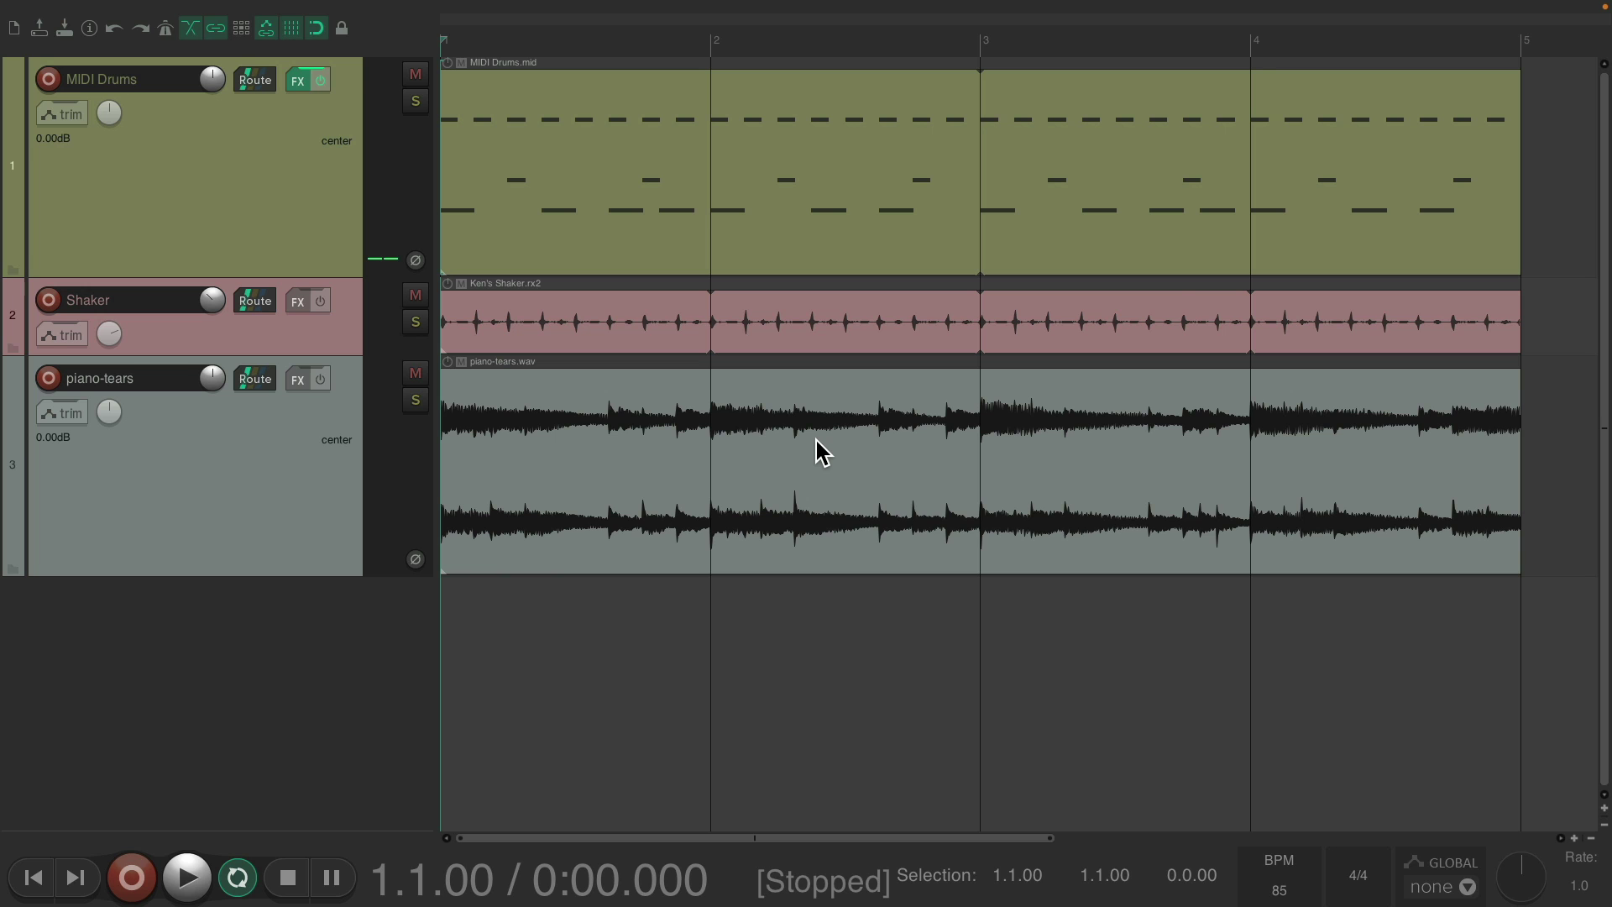
- Undo the piano-tears track and preview pop-mallets-ibiza-sunset.wav in Media Explorer
key("ctrl+z")
key("ctrl+alt+x")
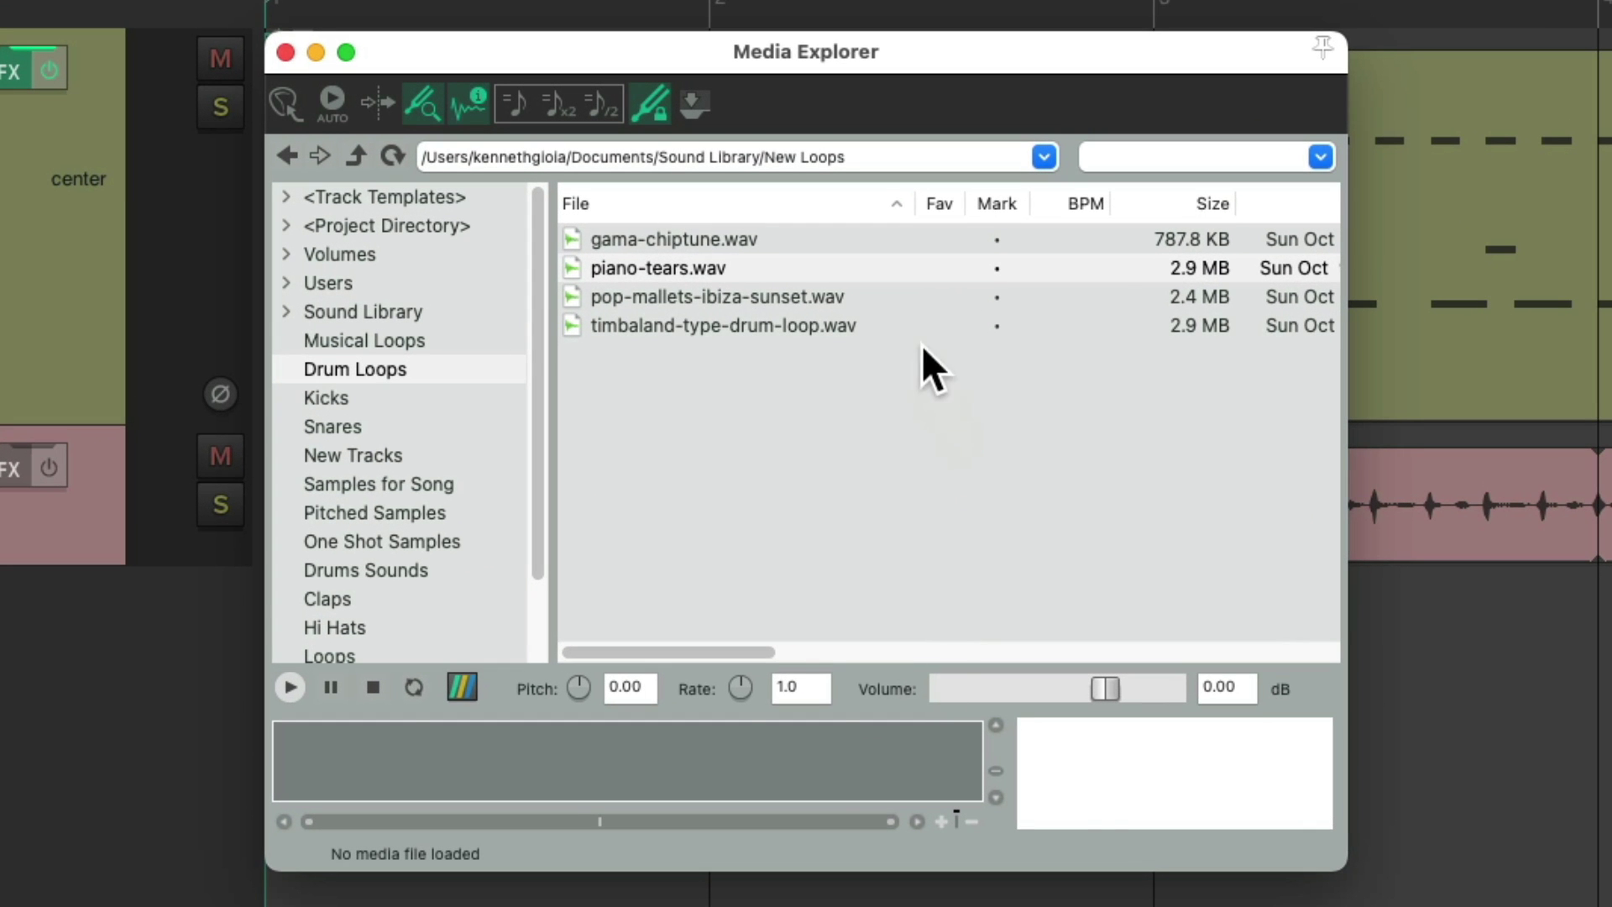
left_click(787, 204)
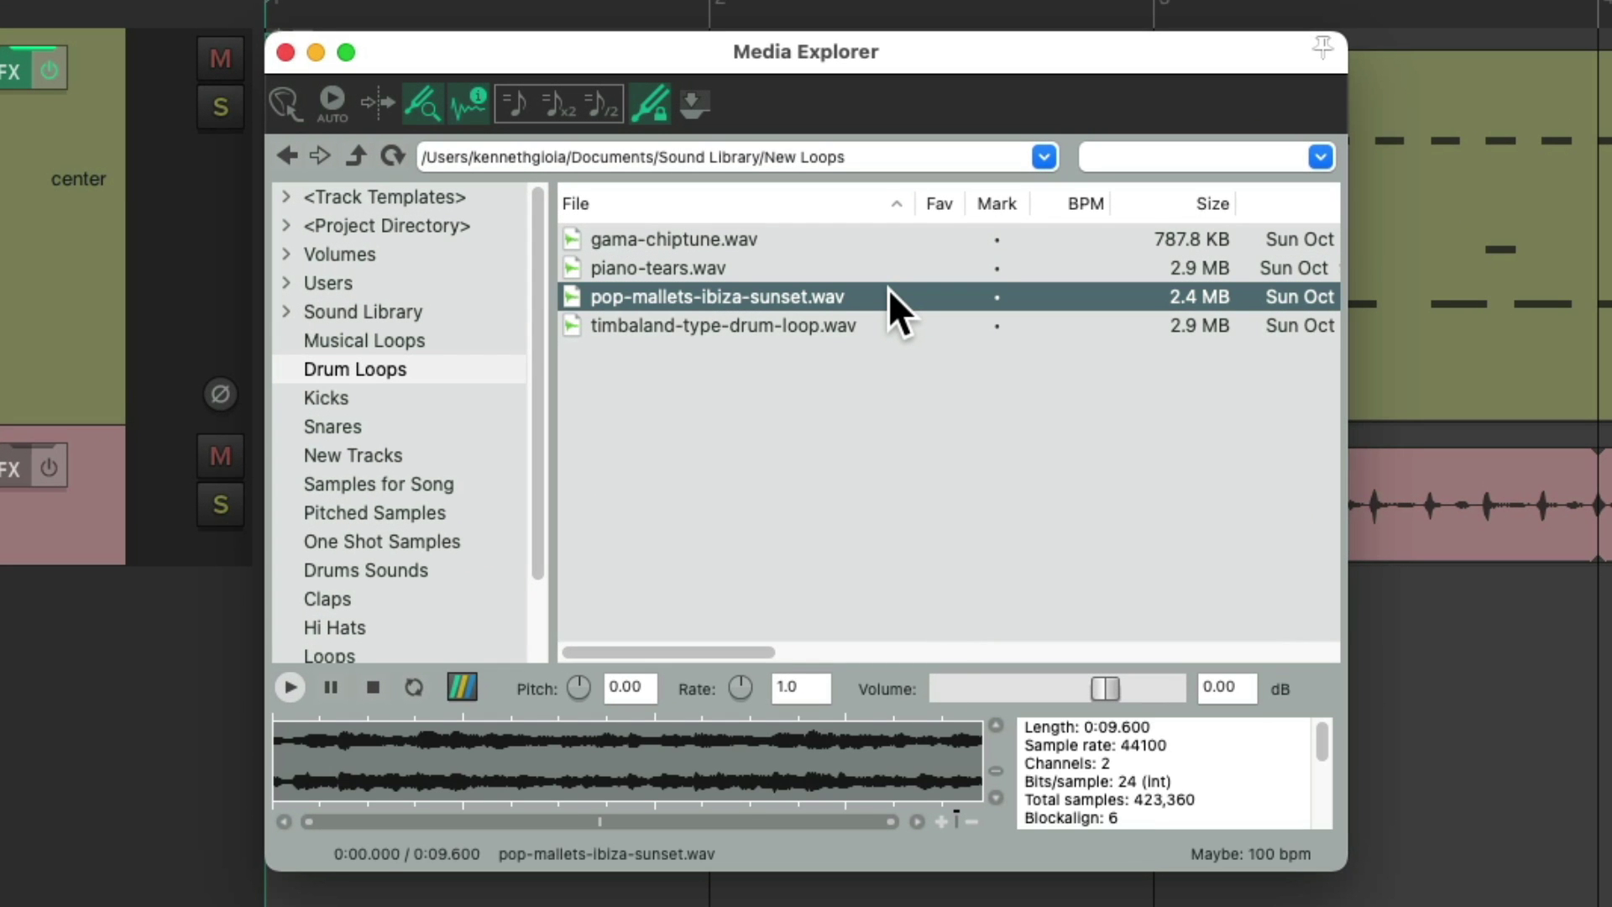
key("space")
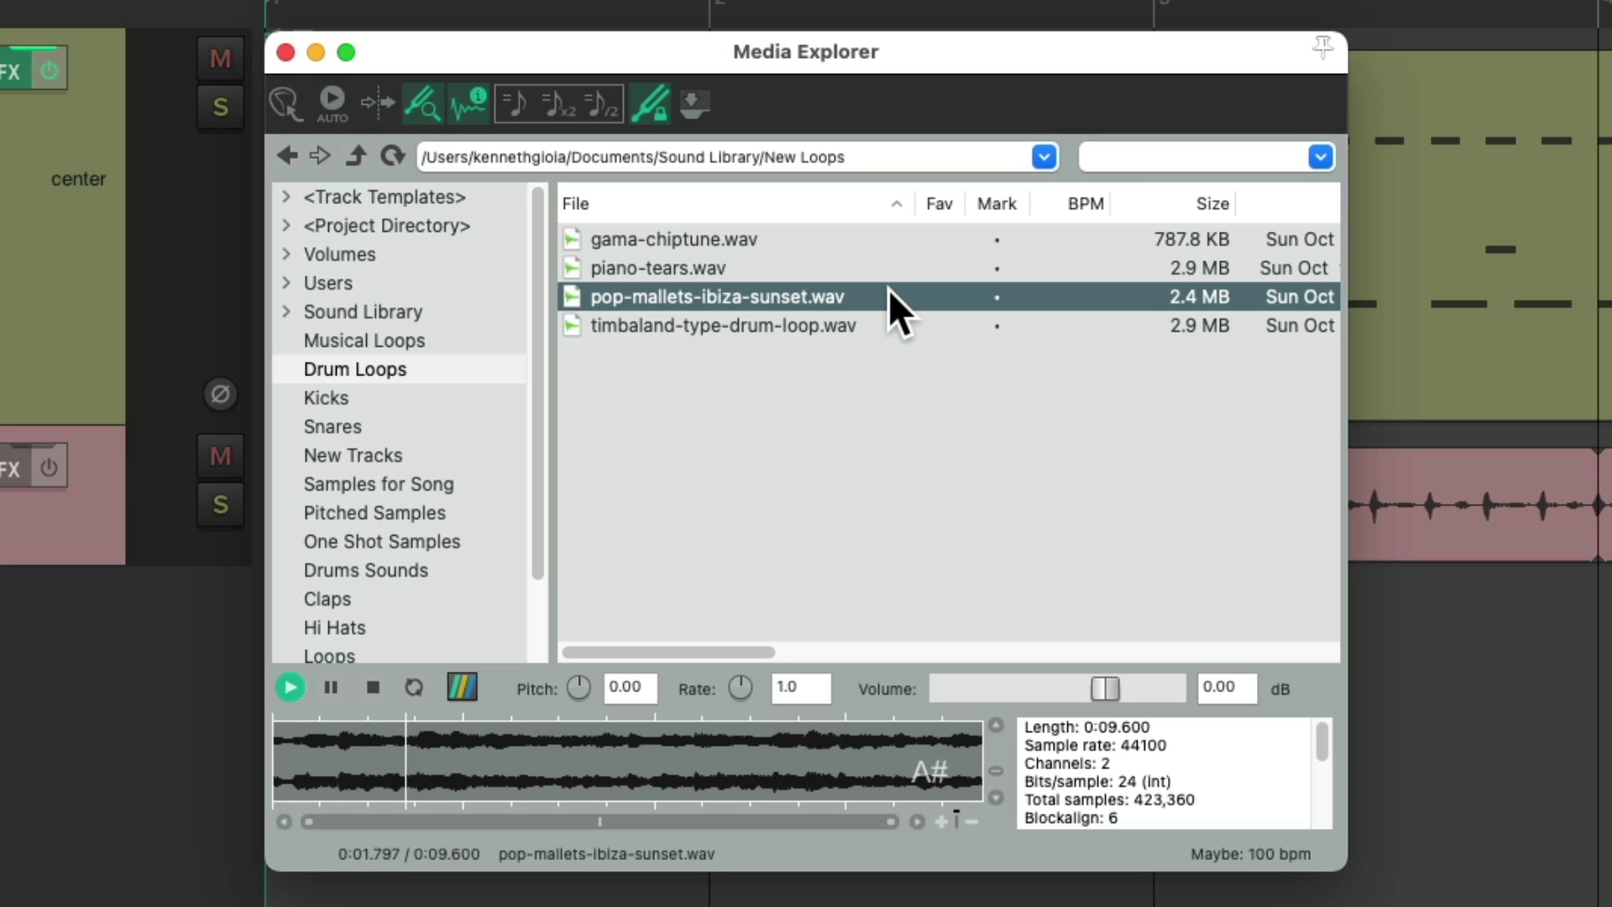
key("space")
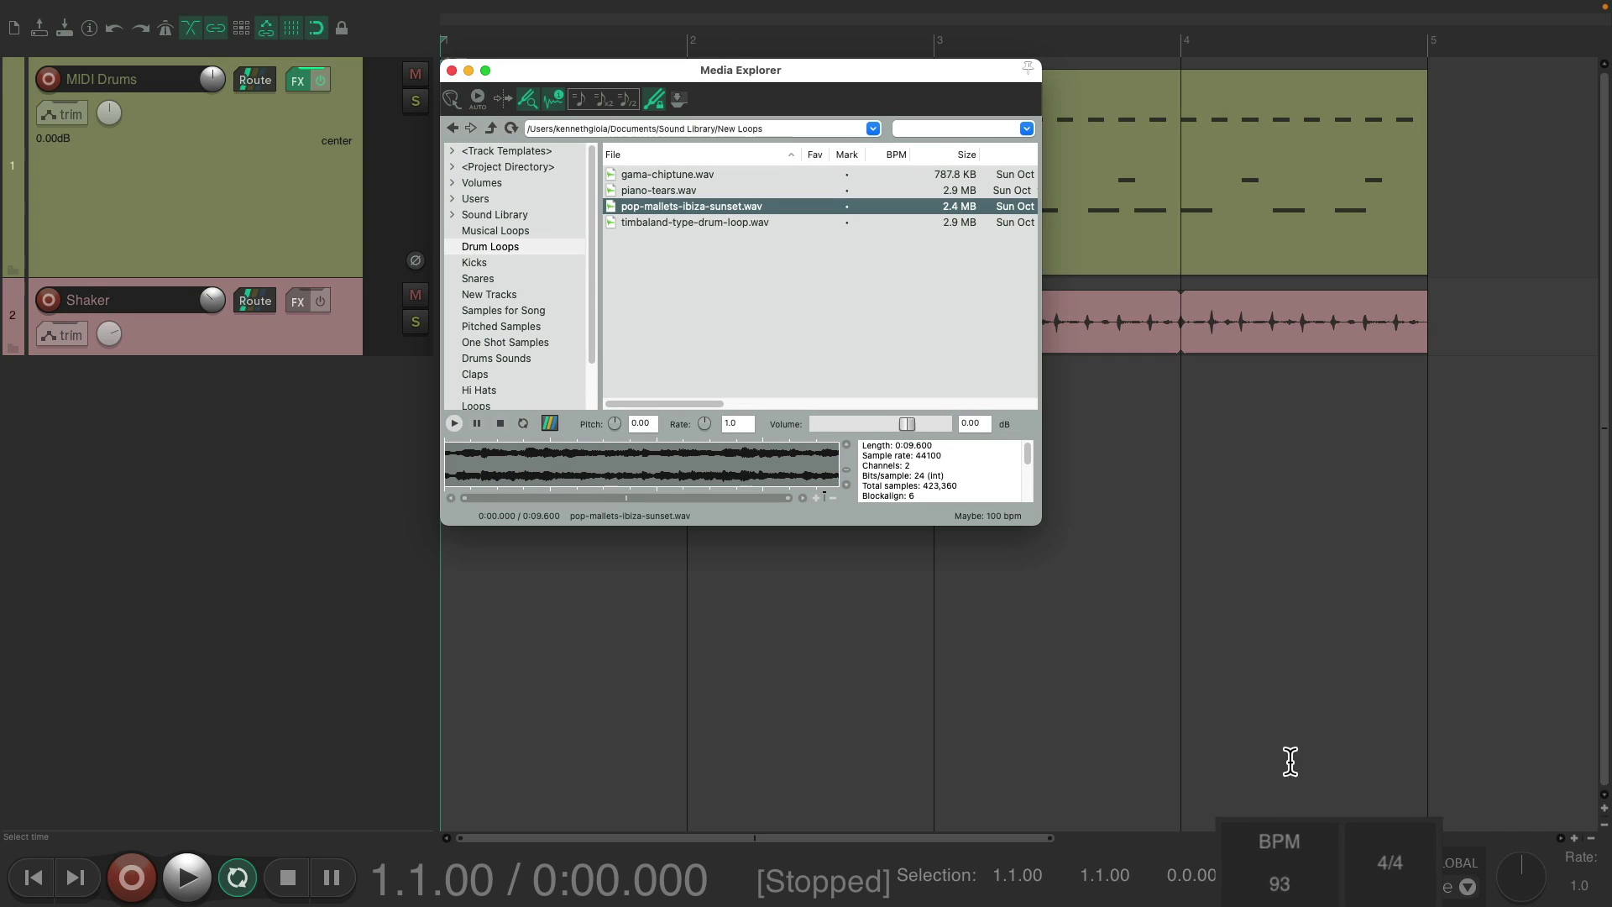
- Set the tempo to 100 BPM and add pop-mallets-ibiza-sunset.wav as the third track
left_click(1325, 873)
type("100")
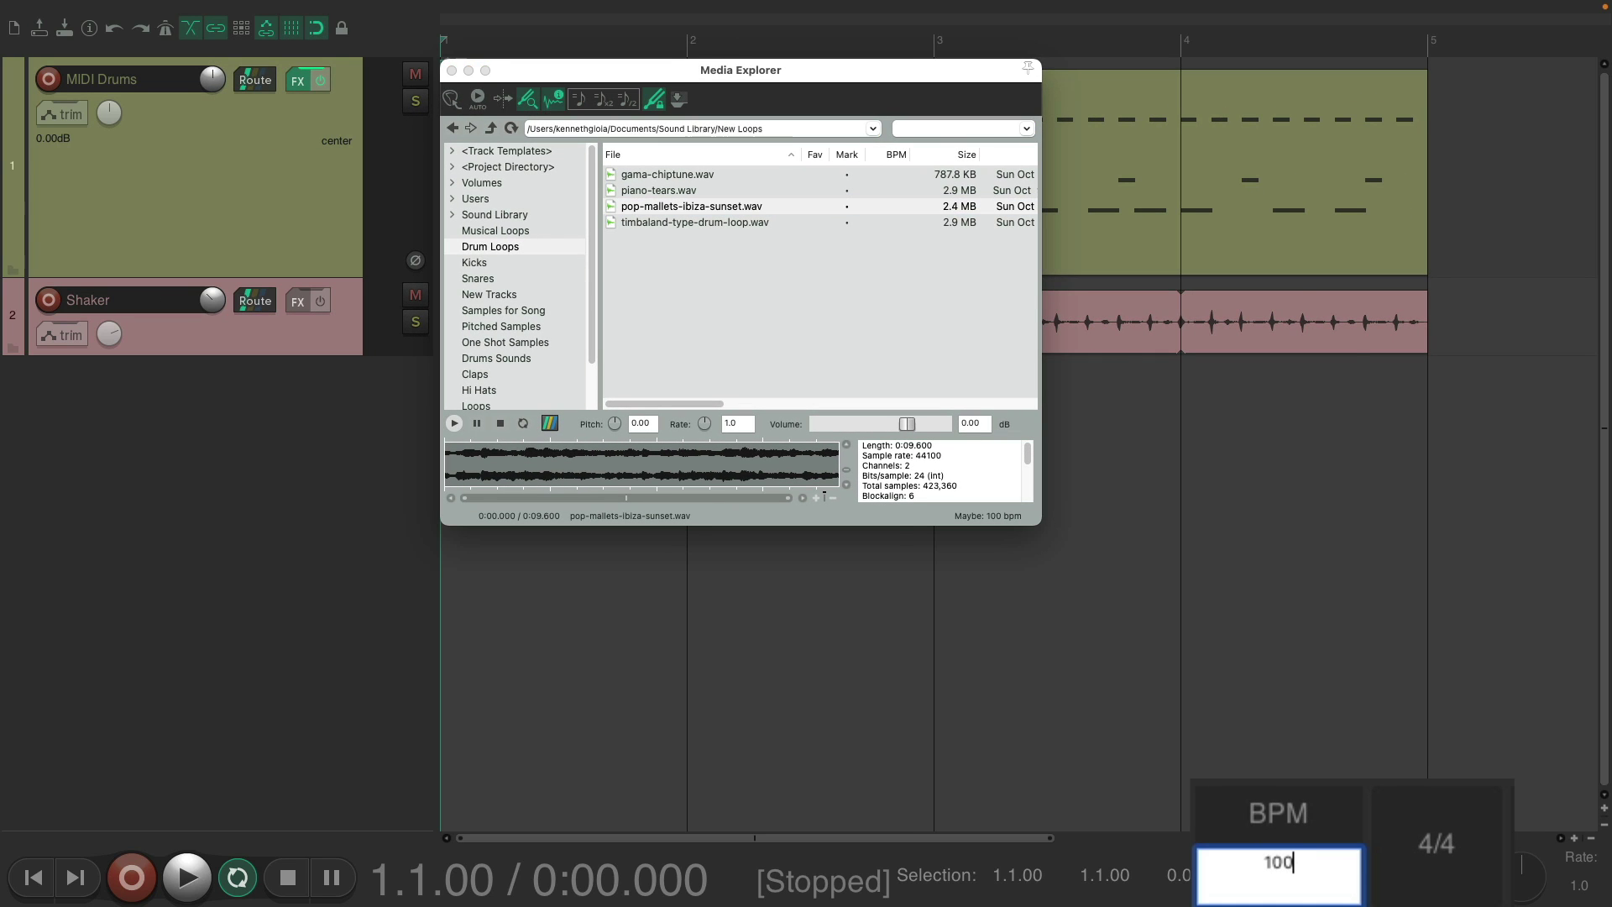
key("Return")
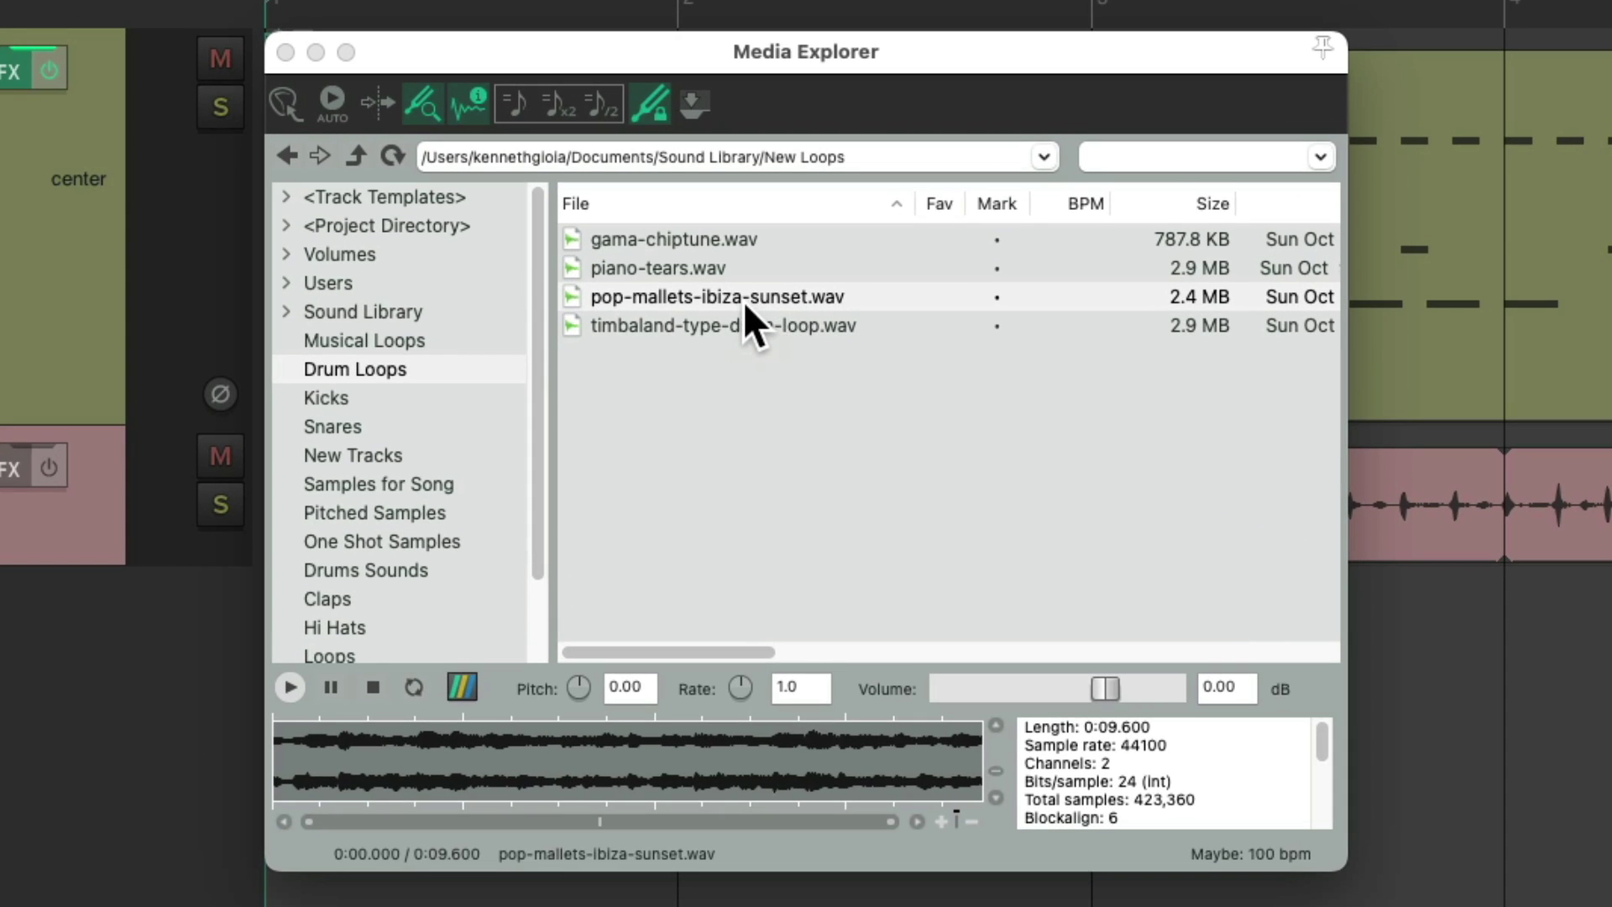
left_click_drag(733, 252, 46, 526)
left_click_drag(257, 613, 277, 638)
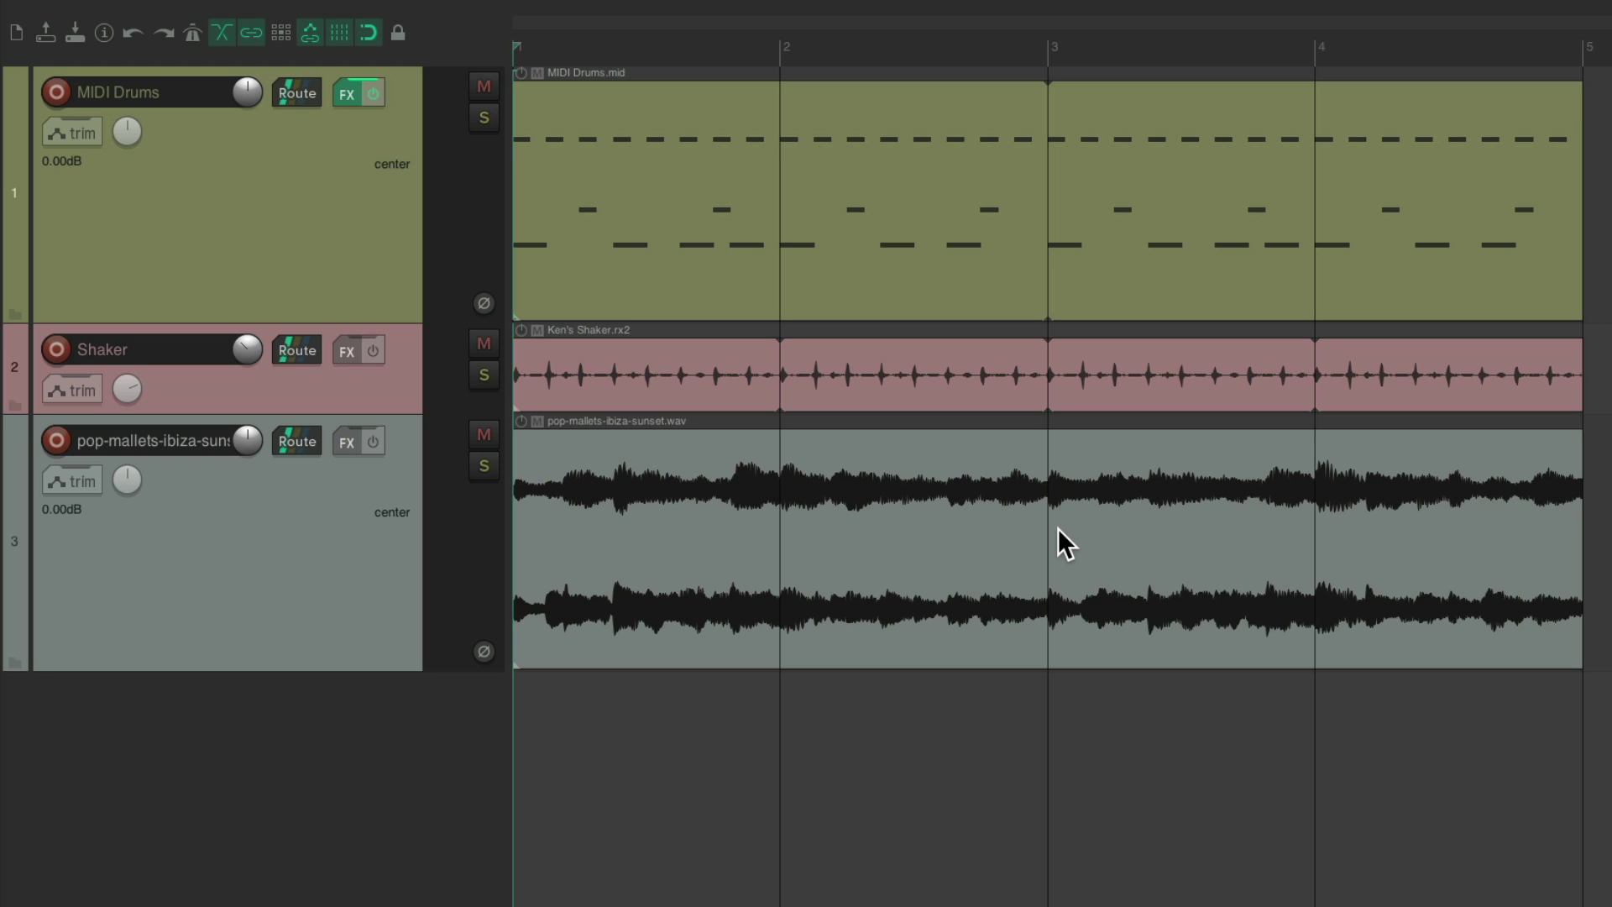
key("space")
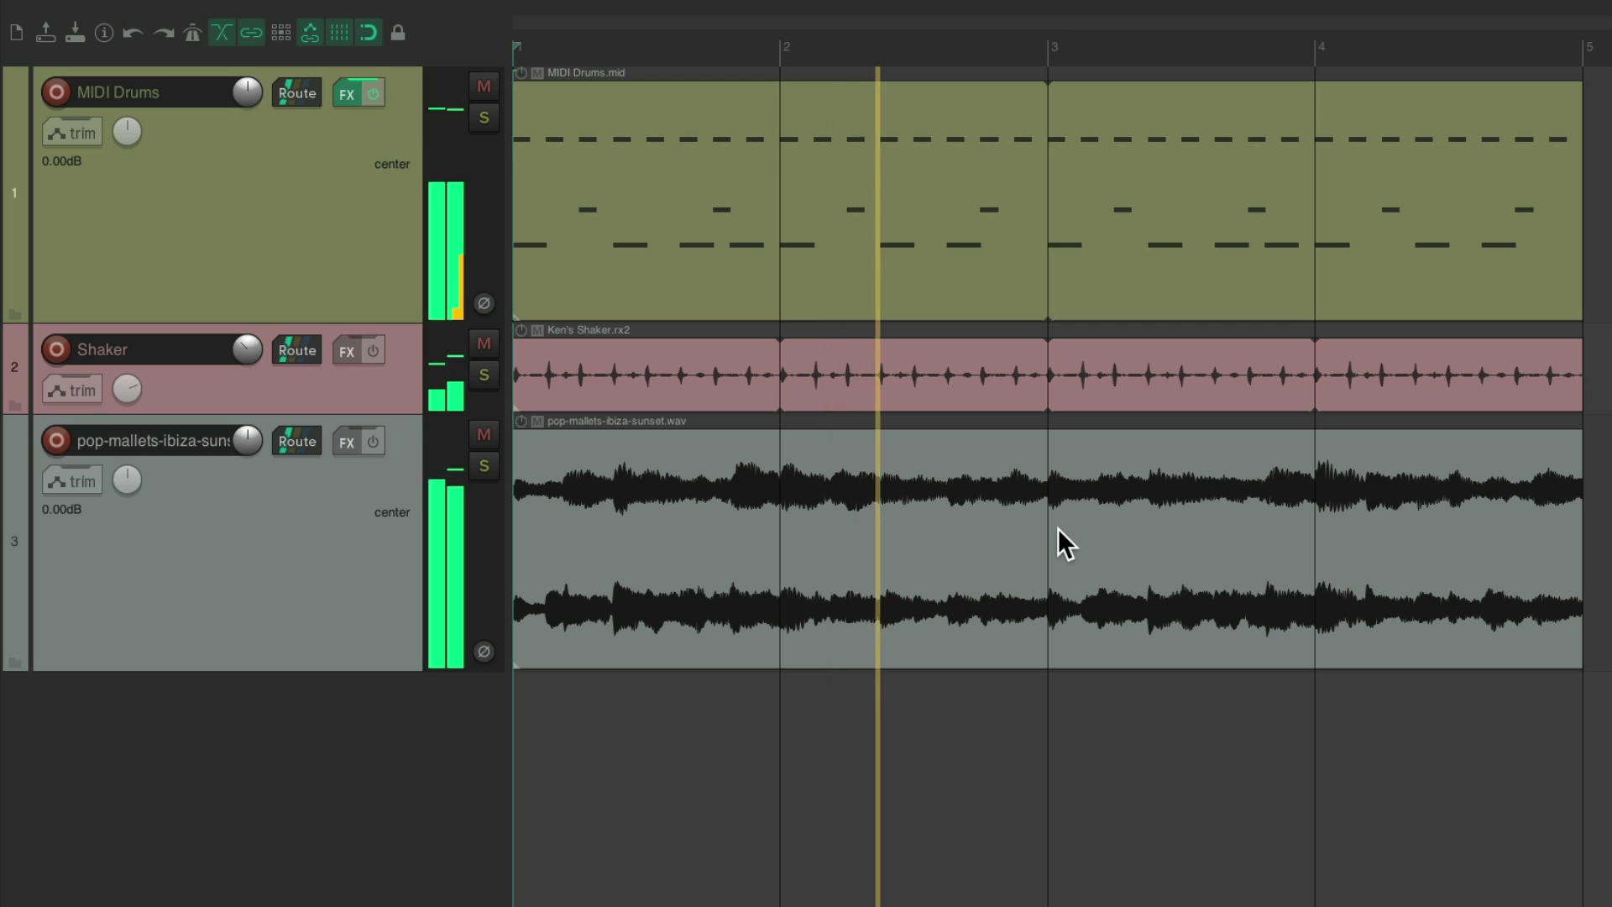
key("space")
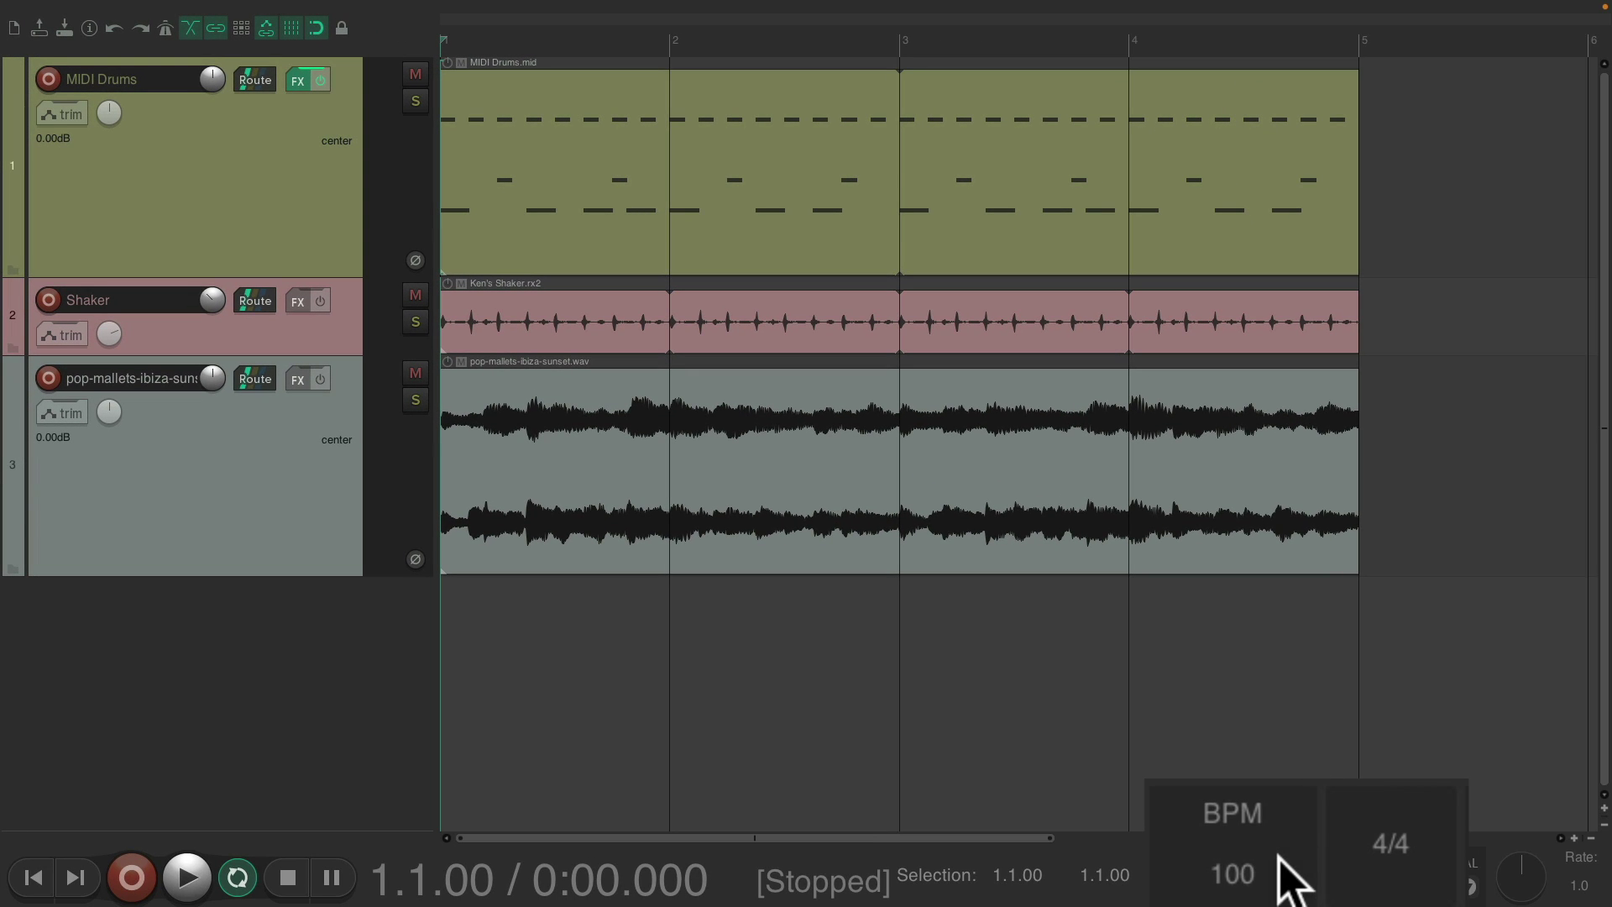
- Change the tempo to 95 BPM so pop-mallets plays at rate 0.950, then play it back
left_click(1280, 865)
type("95")
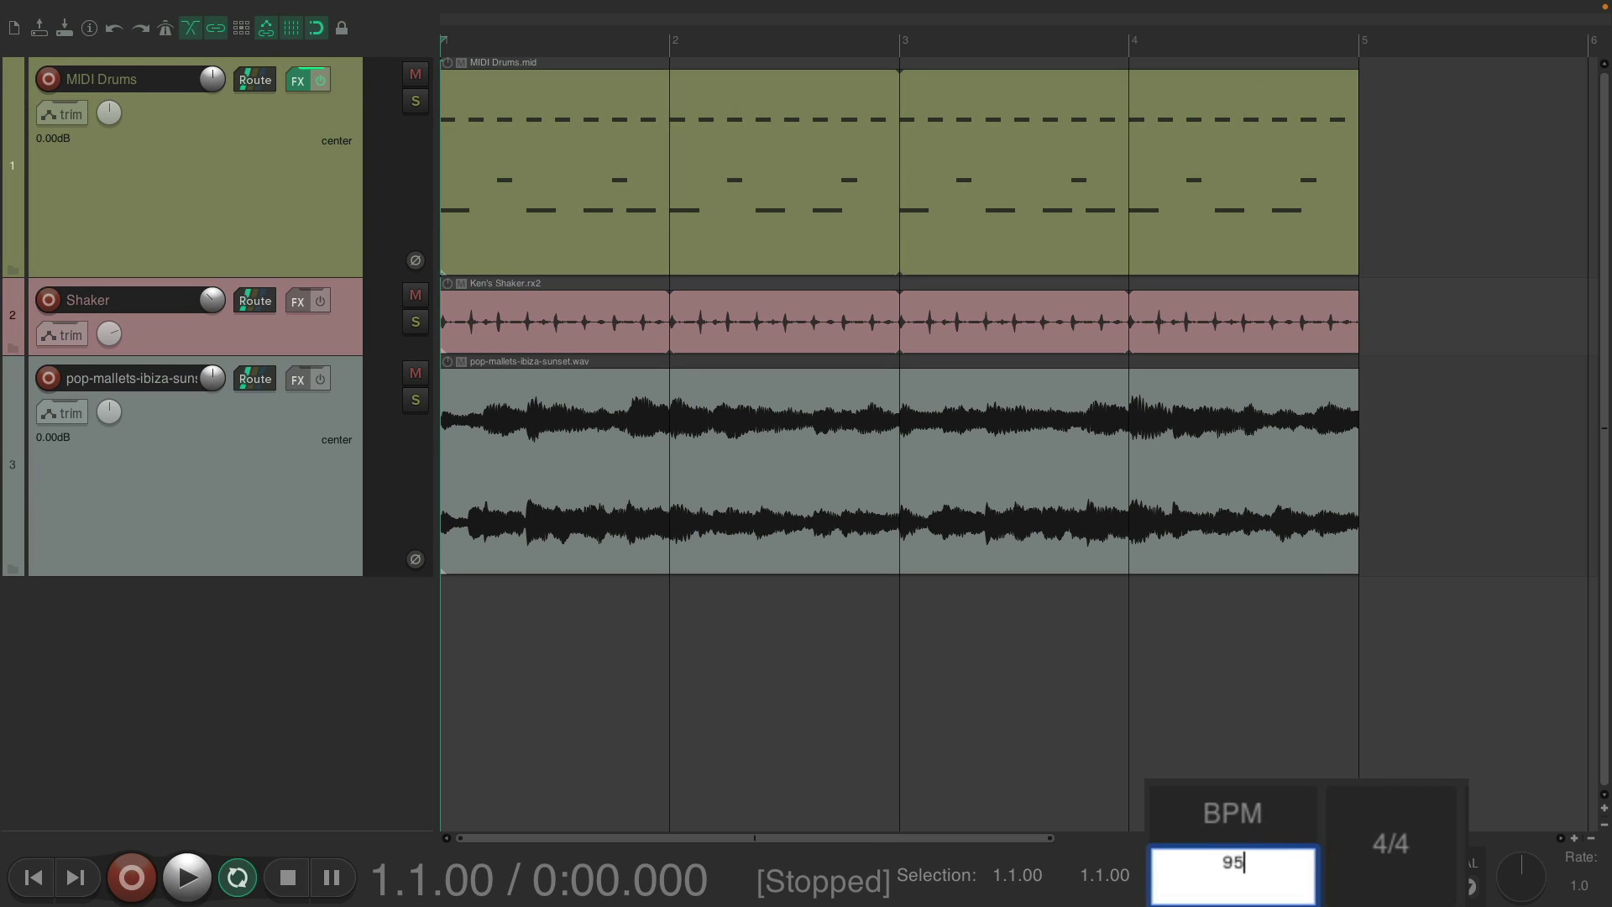
key("Return")
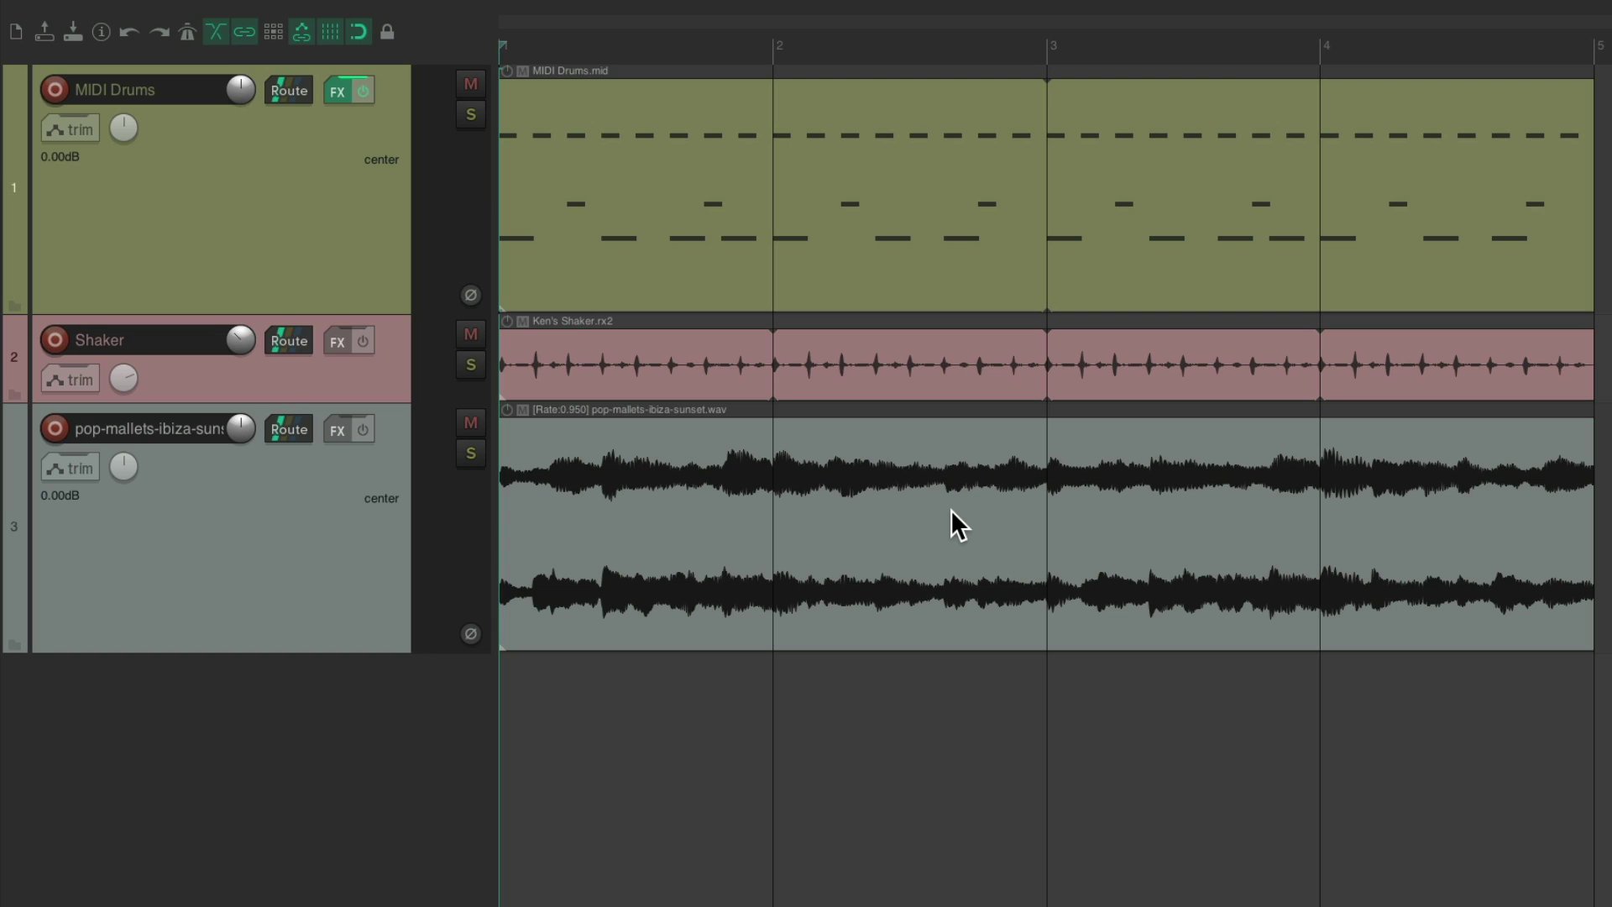
key("space")
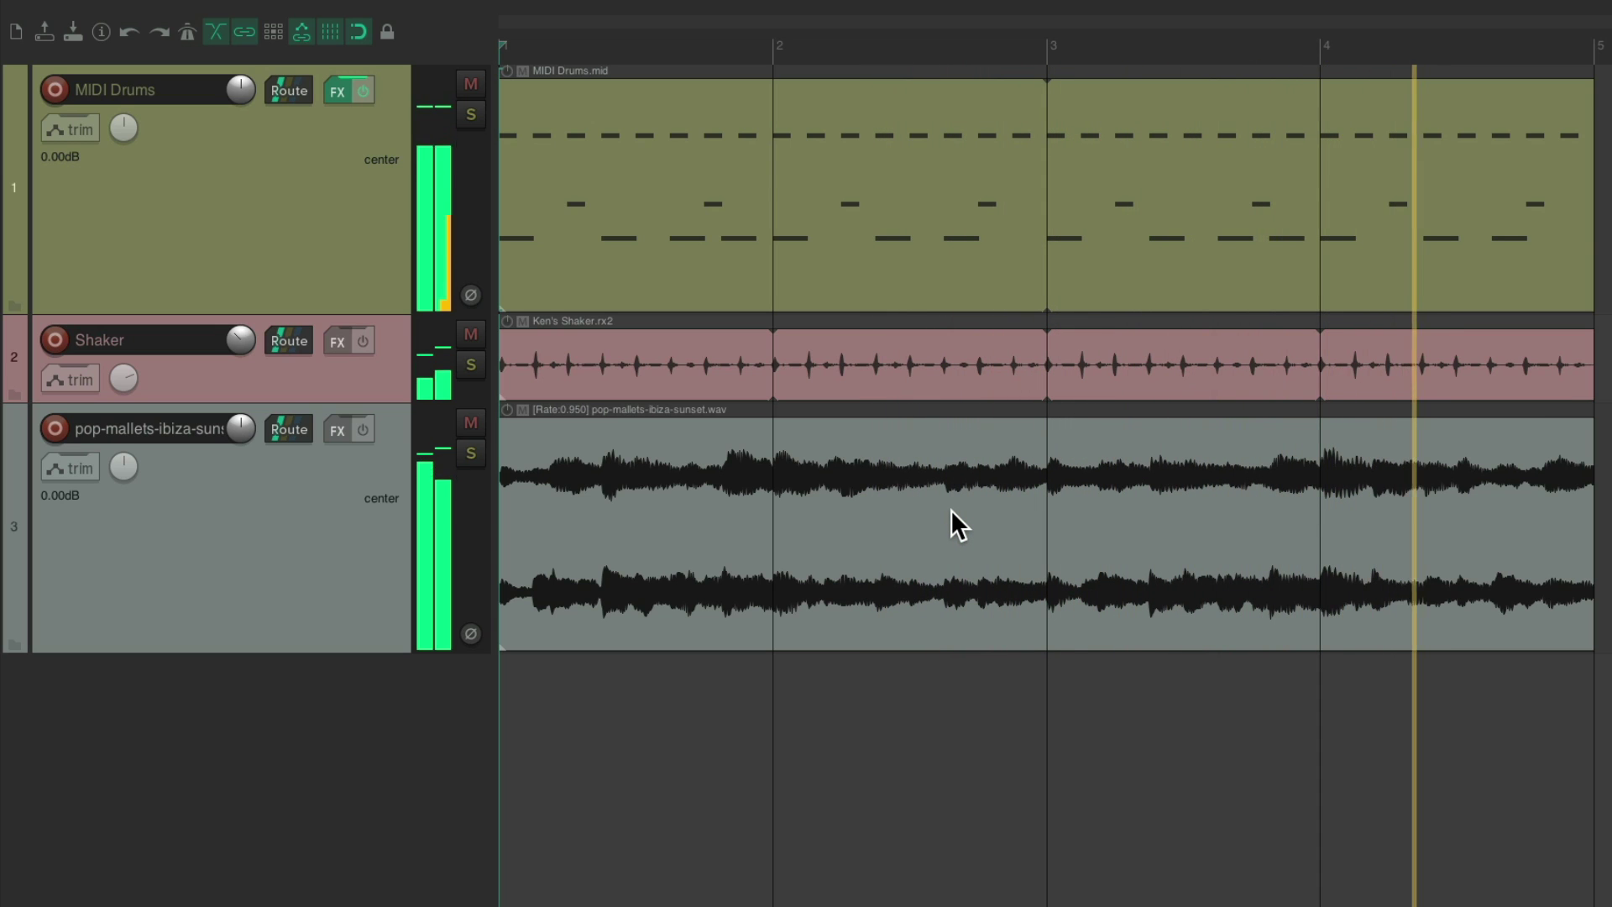
key("space")
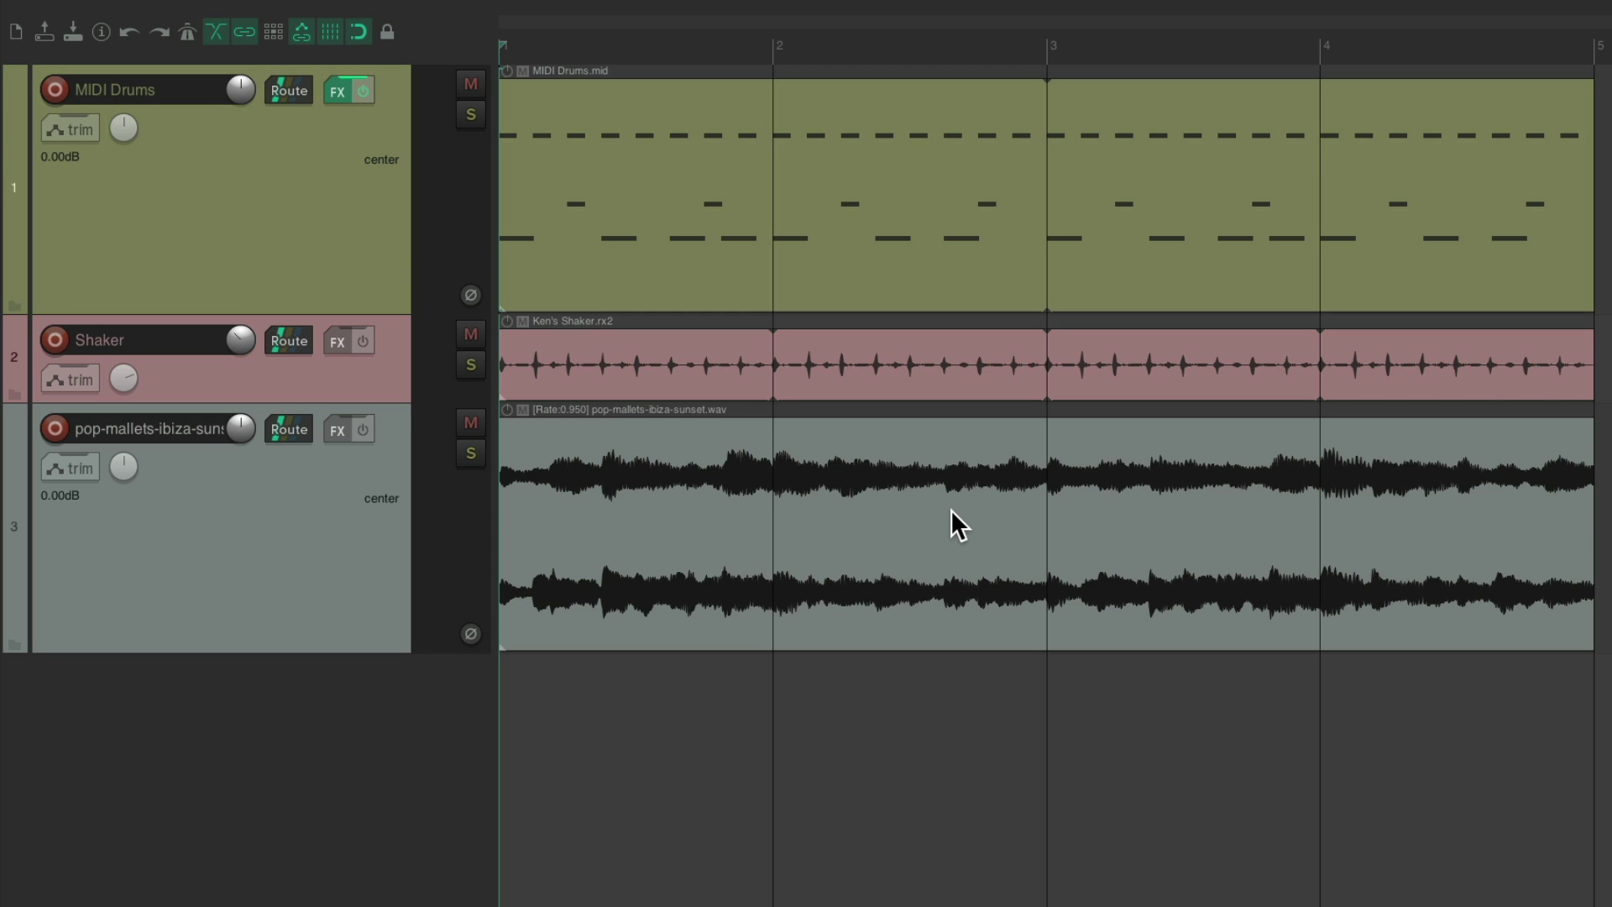
- Open the Drum Loops folder in Media Explorer and preview Drum Loop 1.wav
key("super+alt+x")
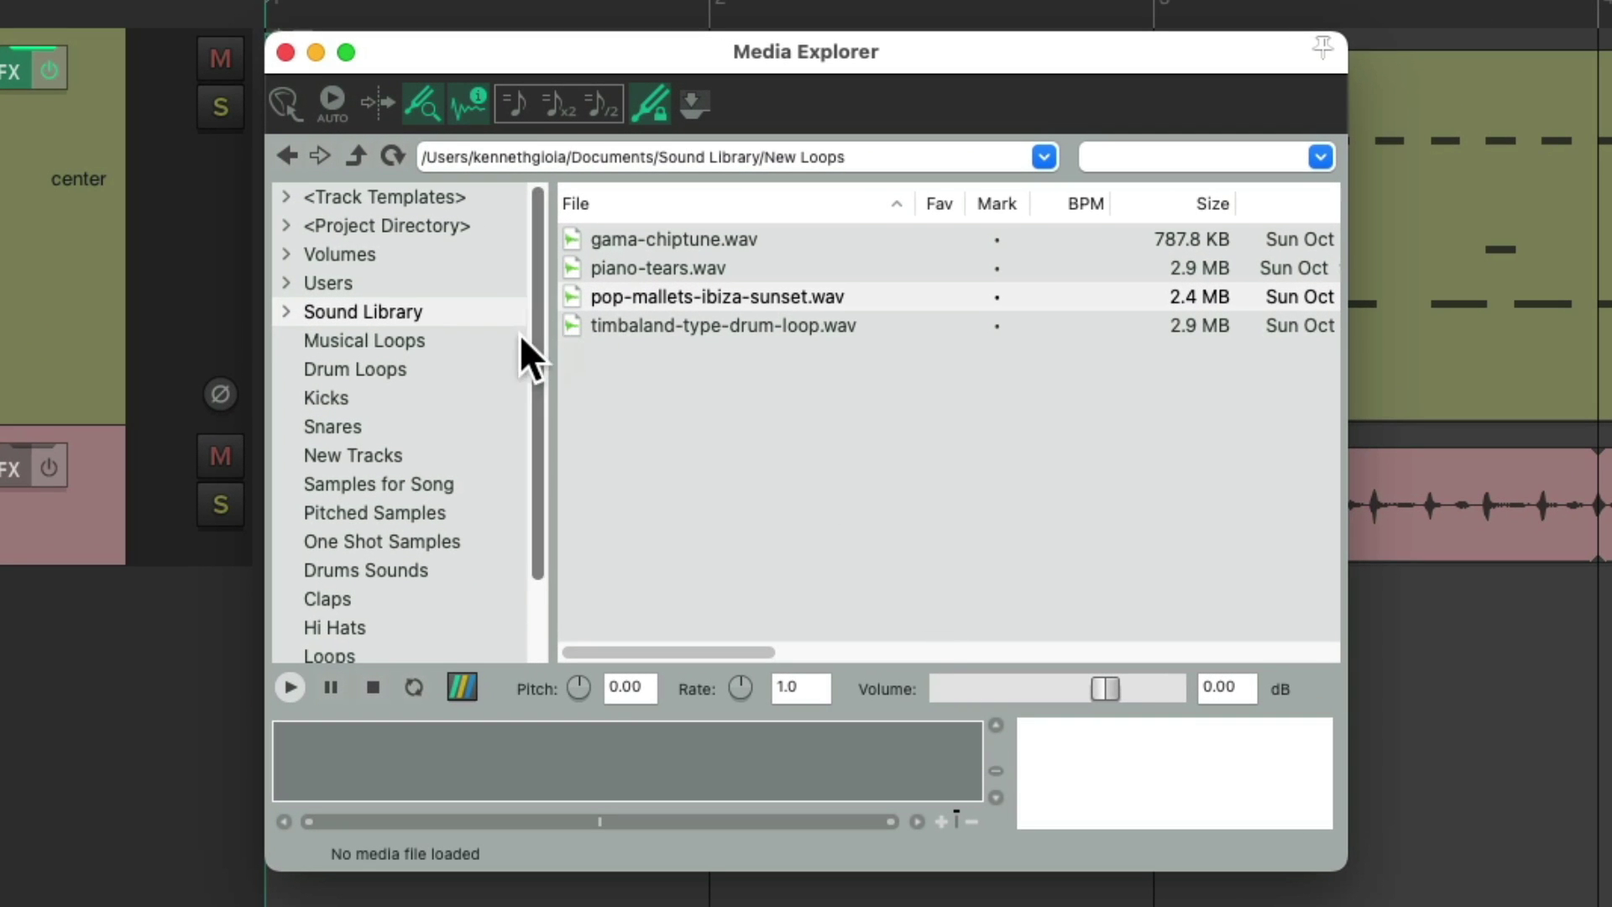
left_click(490, 363)
left_click(804, 238)
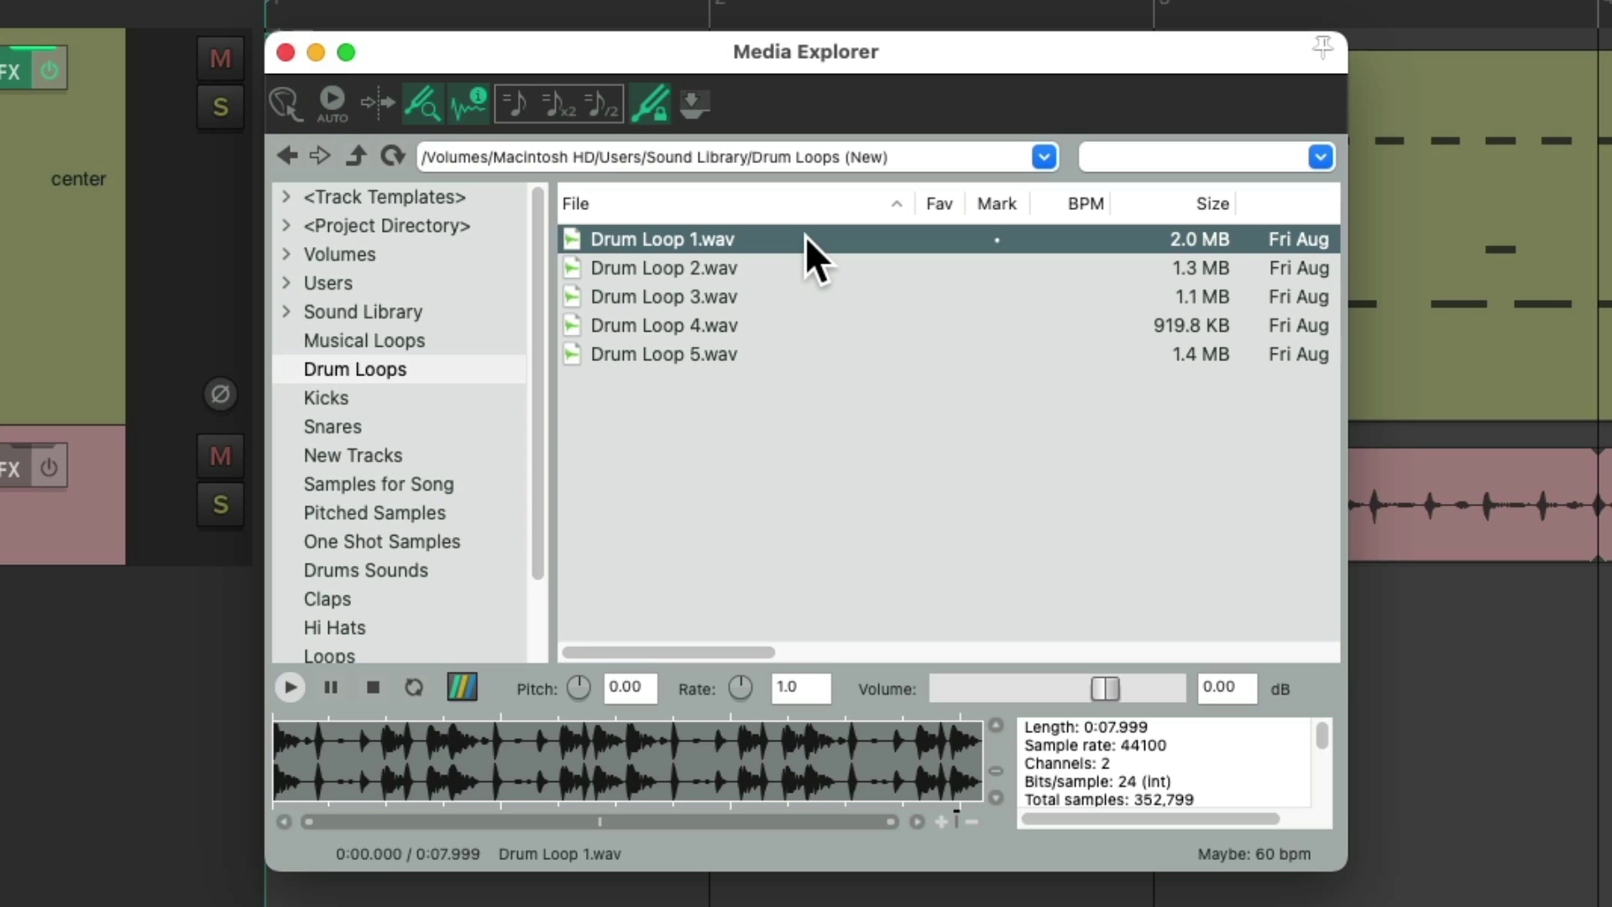
key("space")
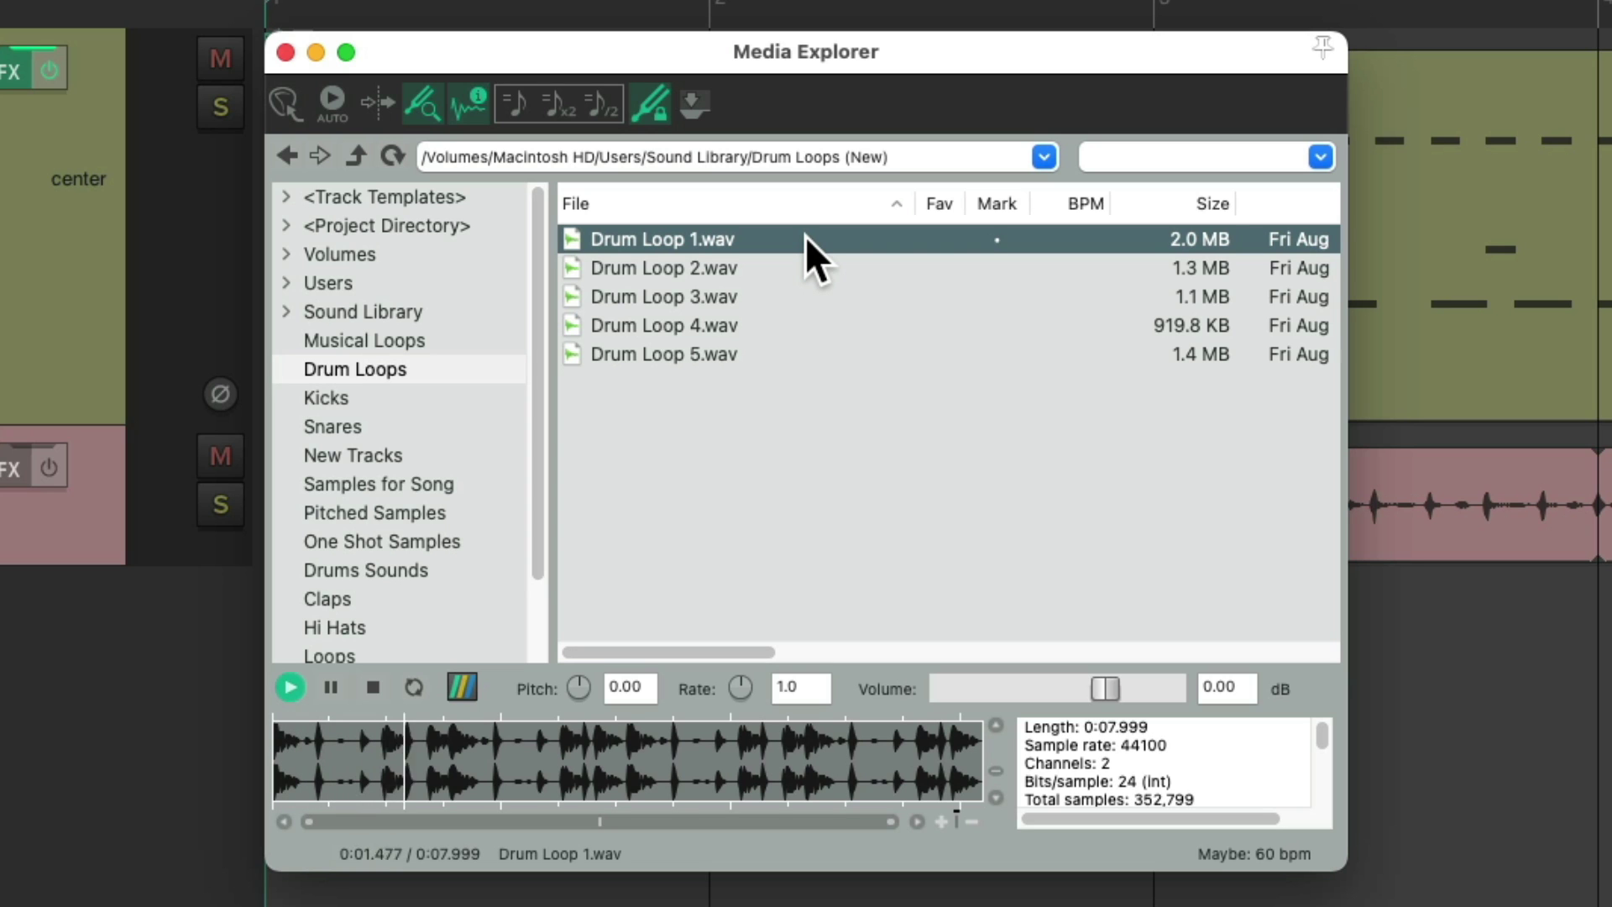
key("space")
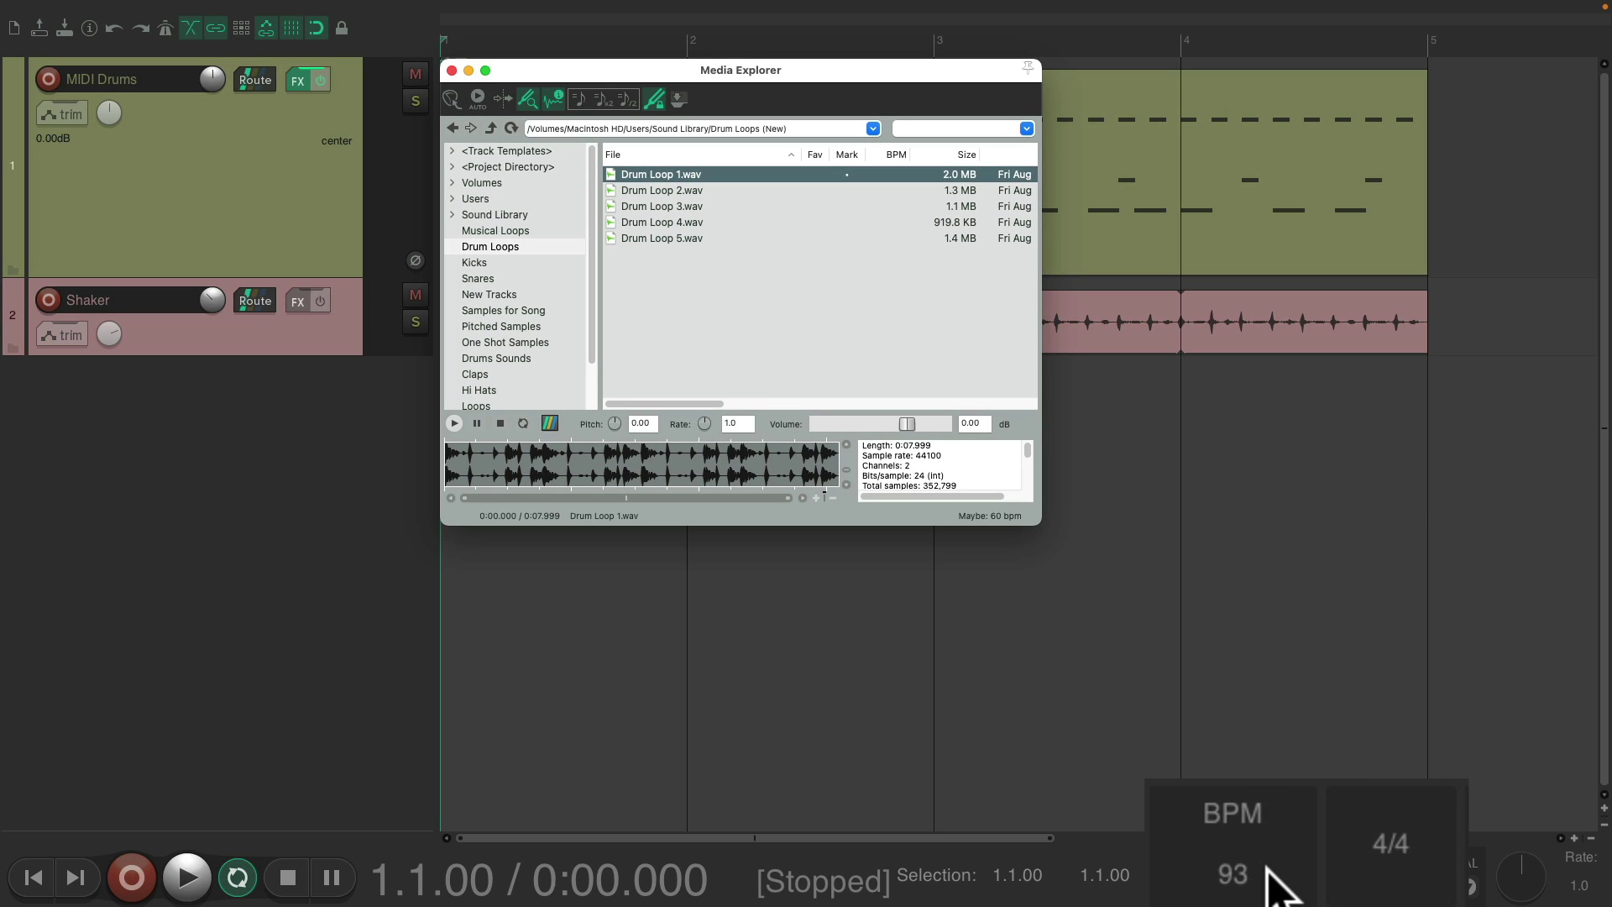
- Set the tempo to 60 BPM and drag Drum Loop 1.wav into the arrangement
left_click(1611, 906)
key("BackSpace")
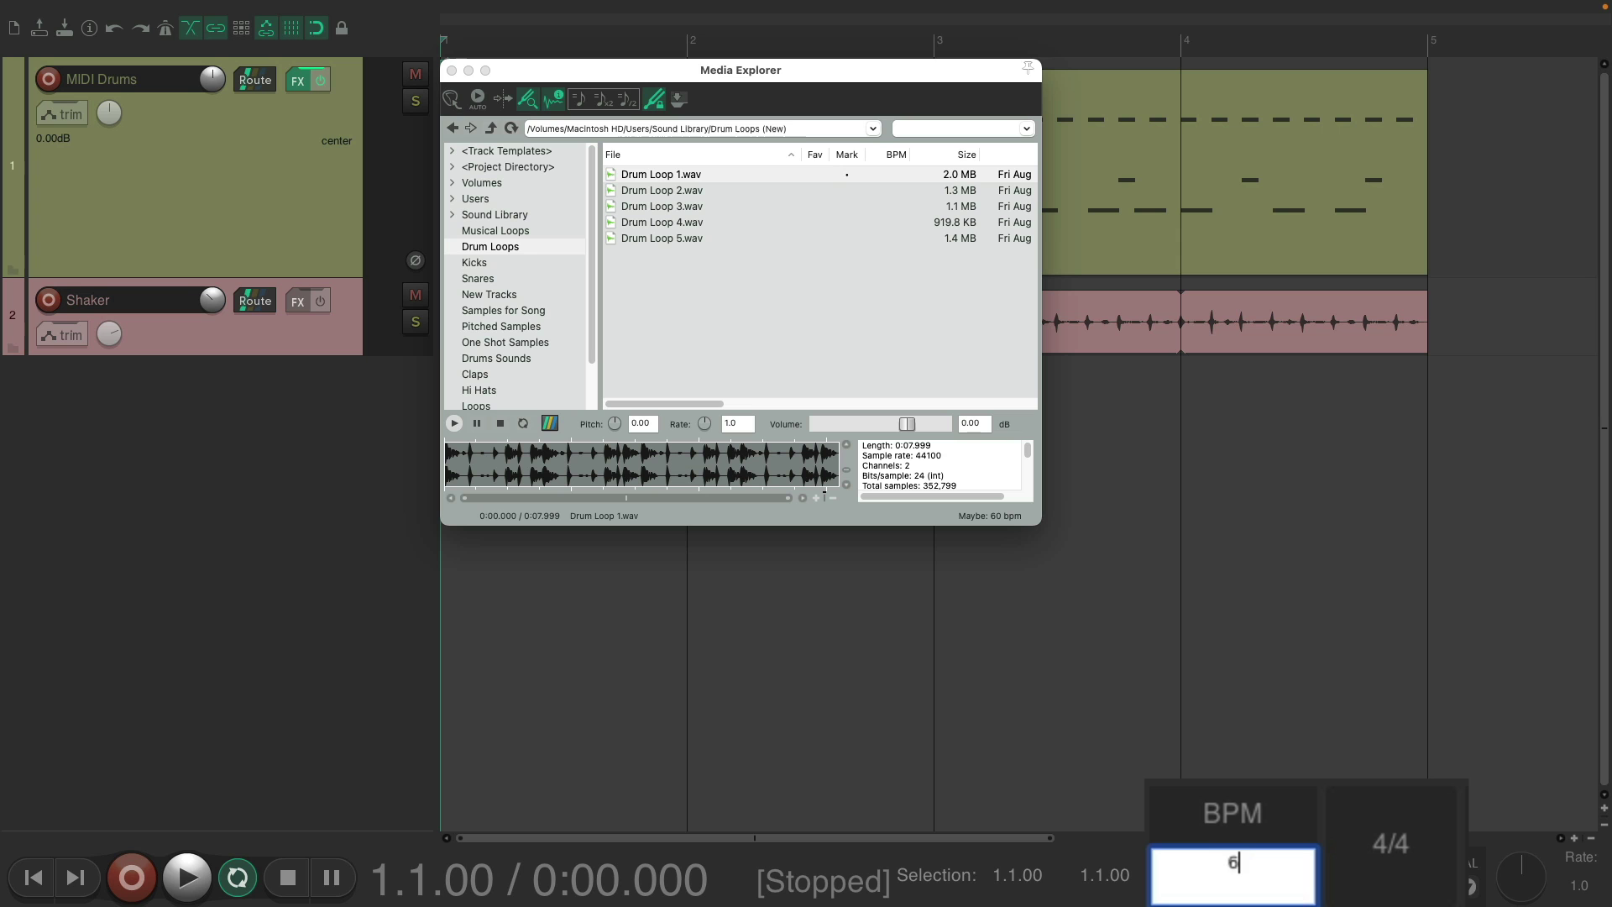
type("60")
key("Return")
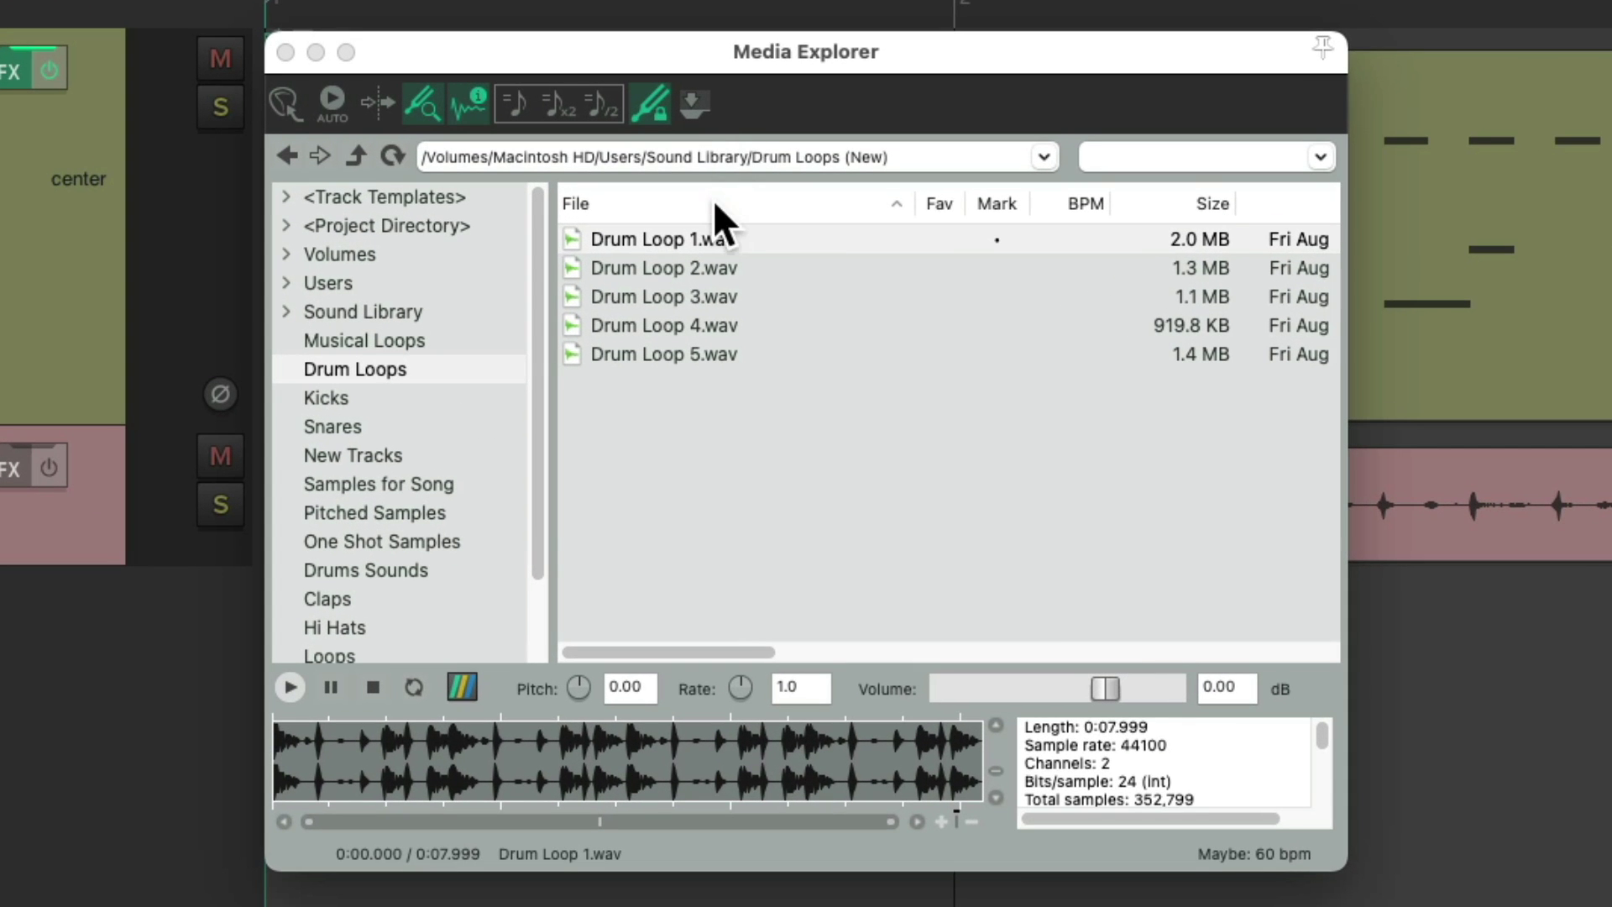
left_click_drag(651, 217, 39, 584)
- Drop Drum Loop 1.wav on a new third track, loop it out to bar 5, and play
left_click_drag(386, 633, 410, 686)
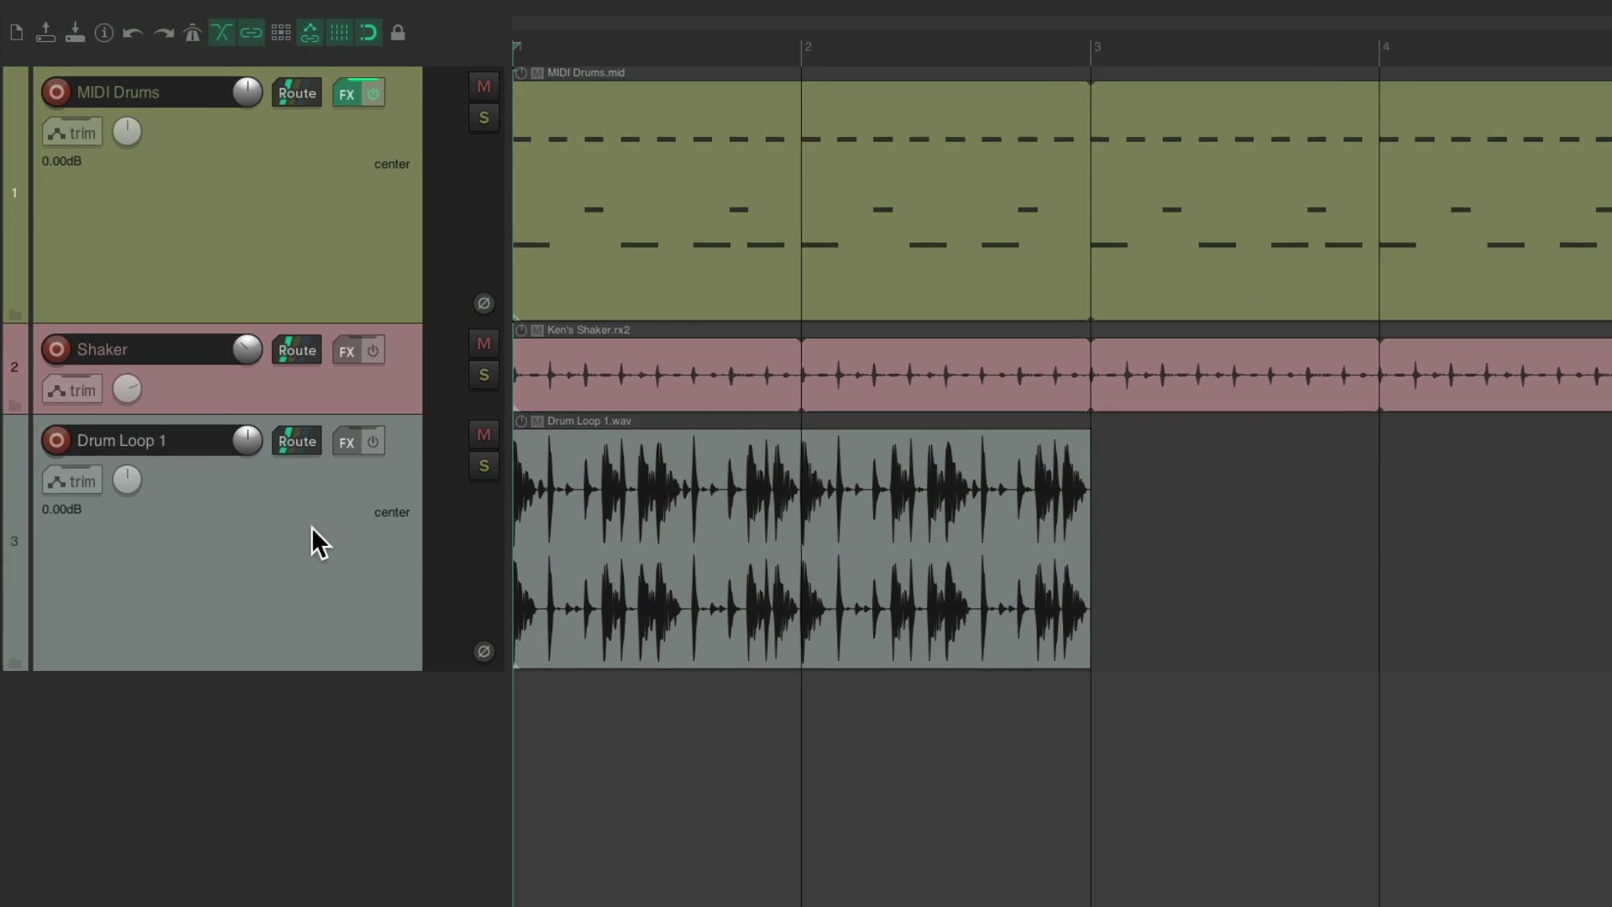
left_click_drag(1454, 694, 1611, 681)
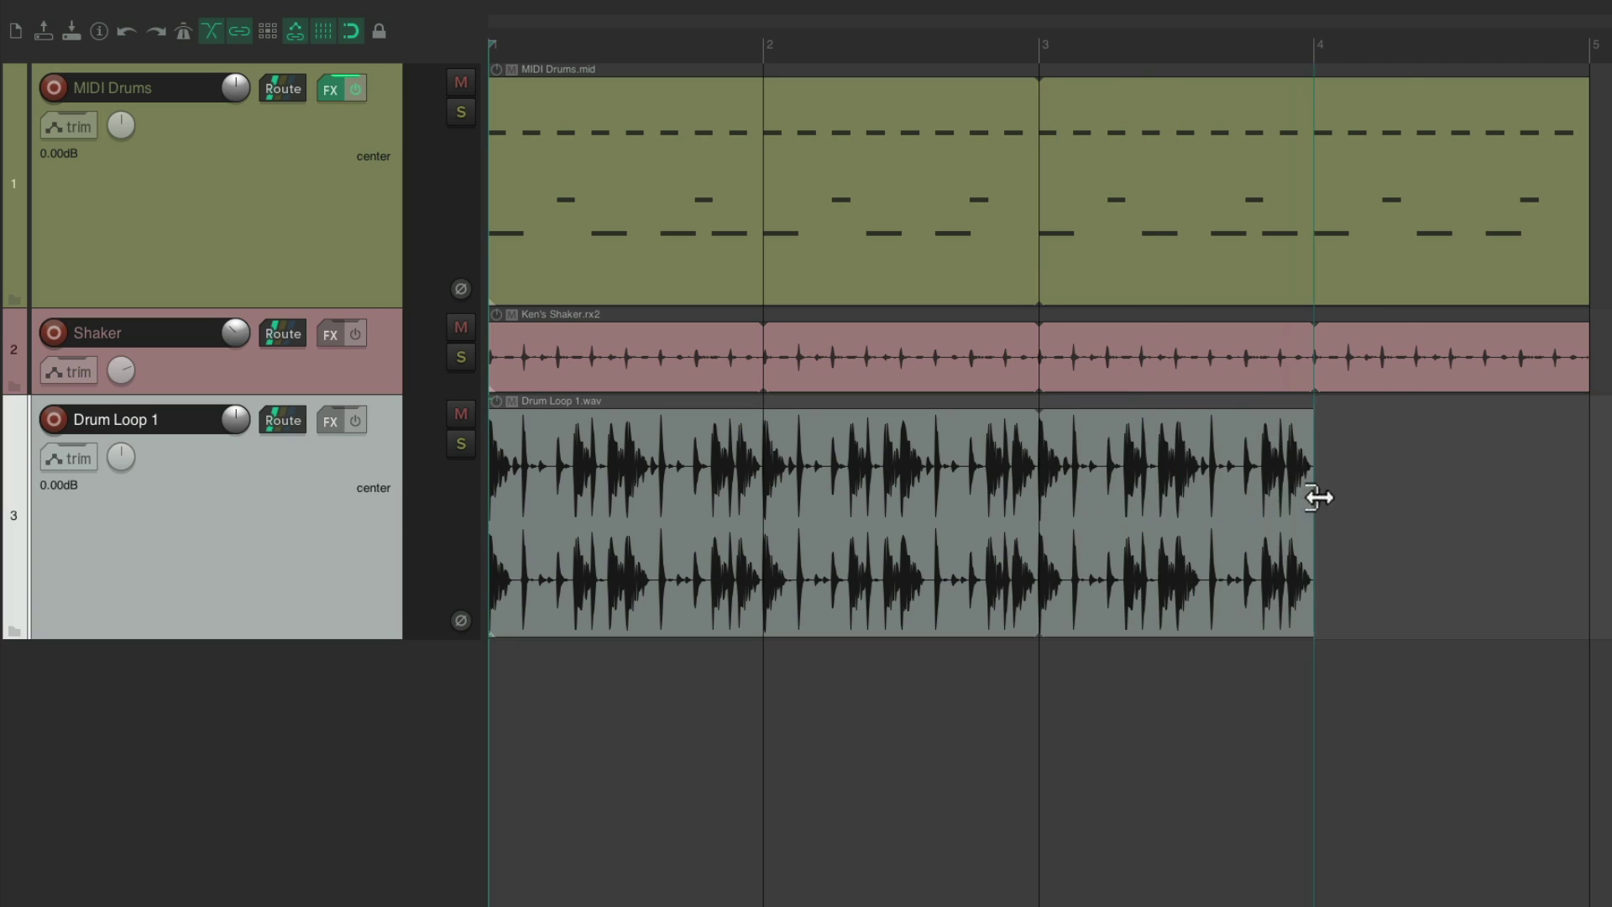
left_click_drag(1319, 497, 1589, 502)
key("space")
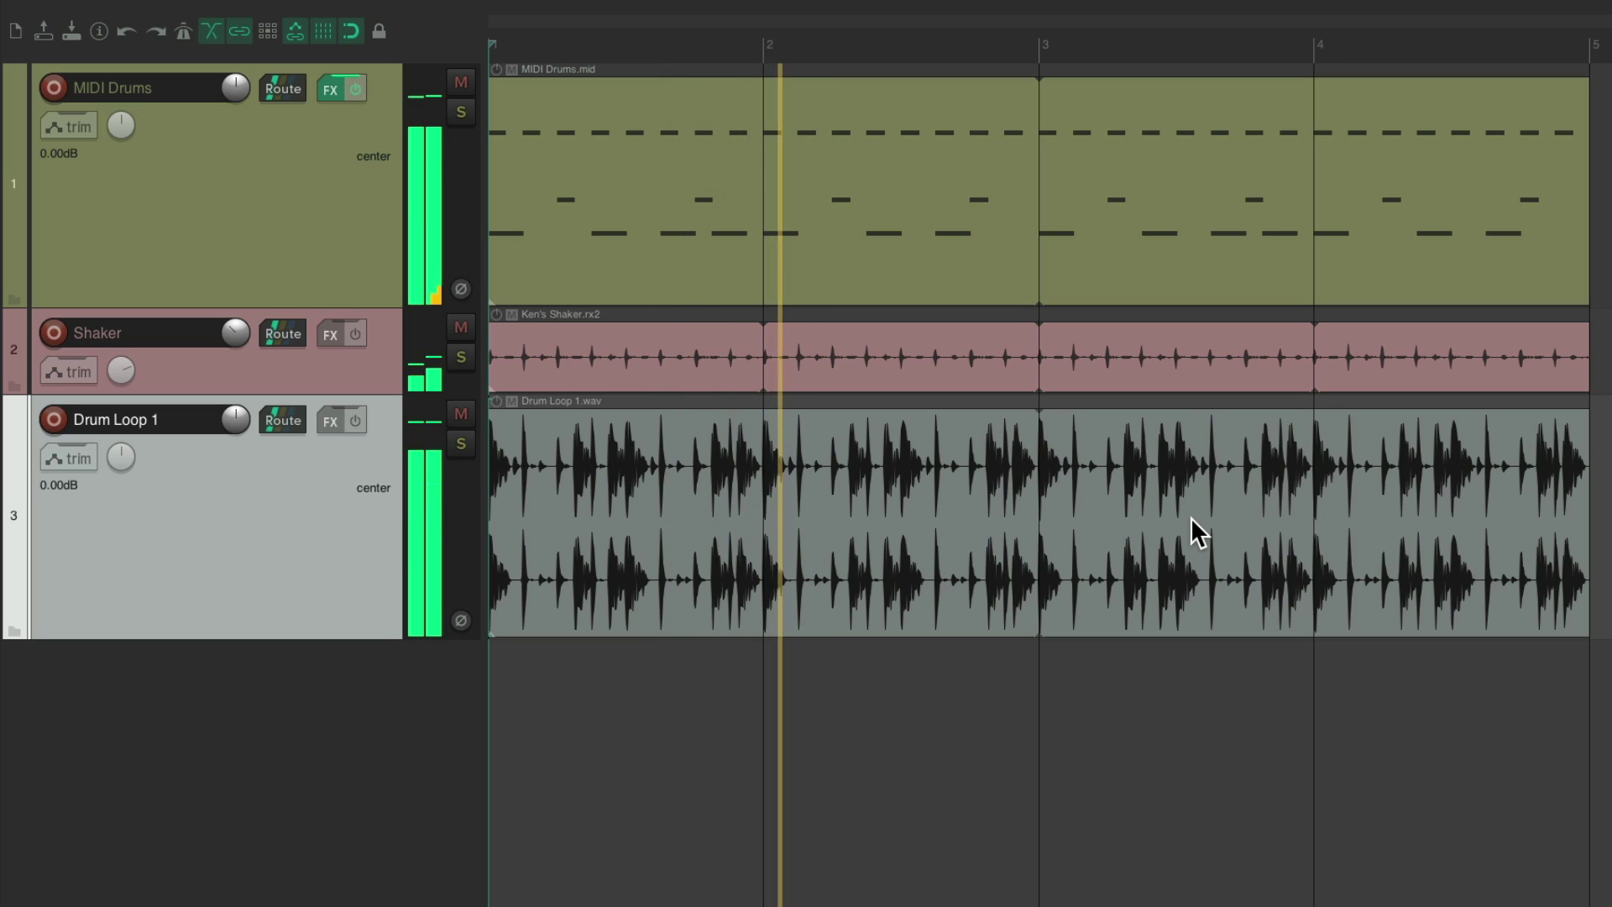
key("space")
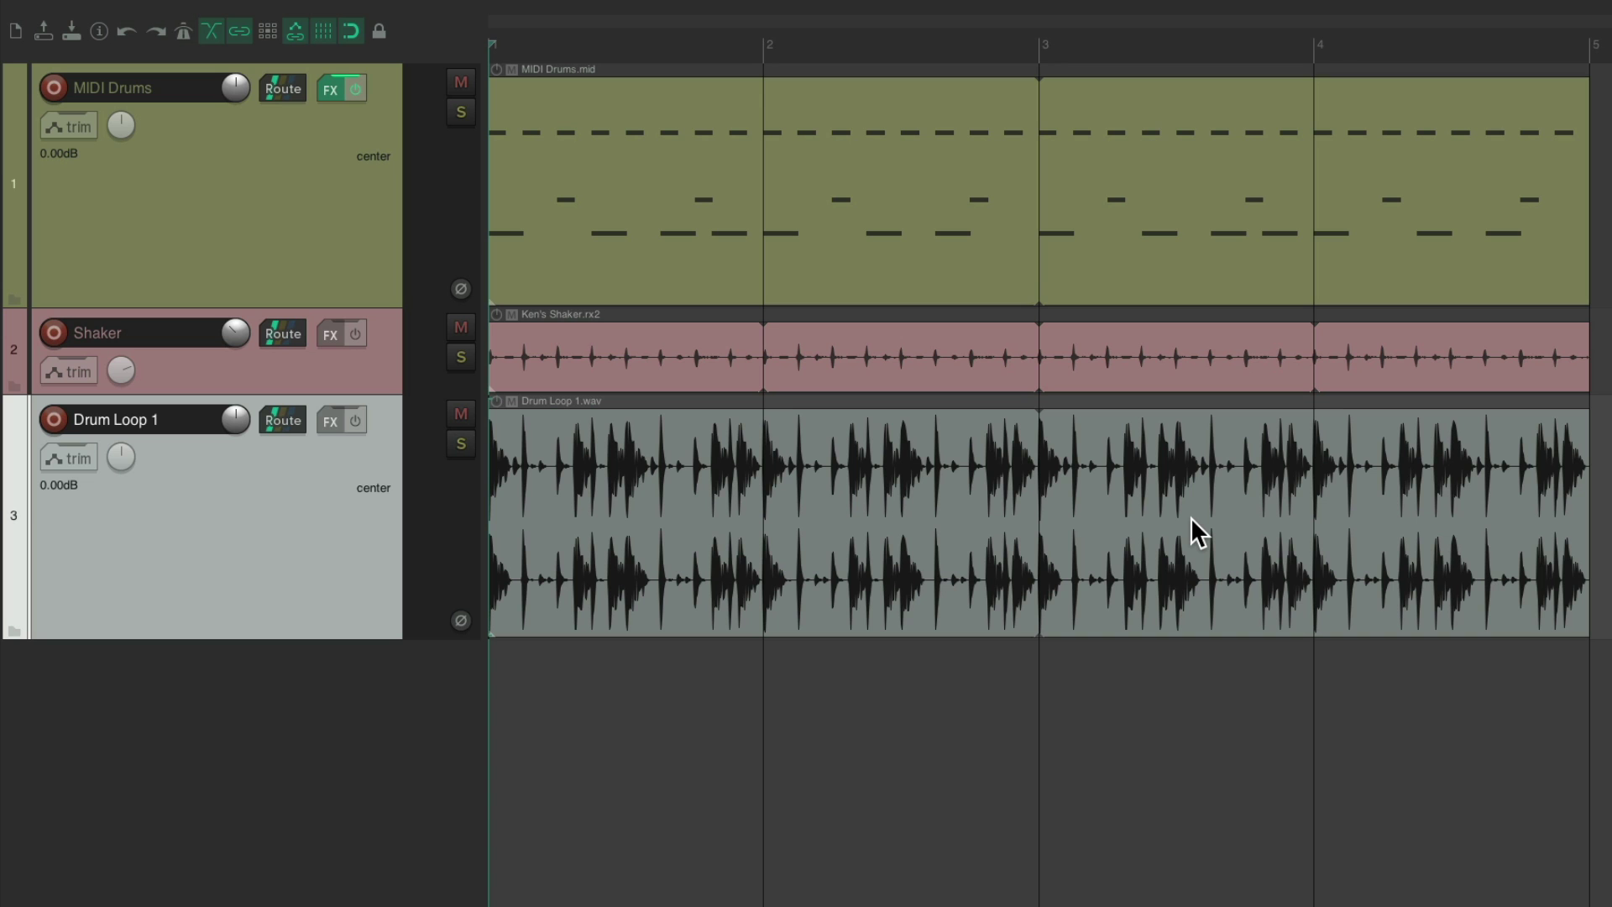
- Check Drum Loop 1's detected tempo in Media Explorer, then set the project to 120 BPM
key("super+alt+x")
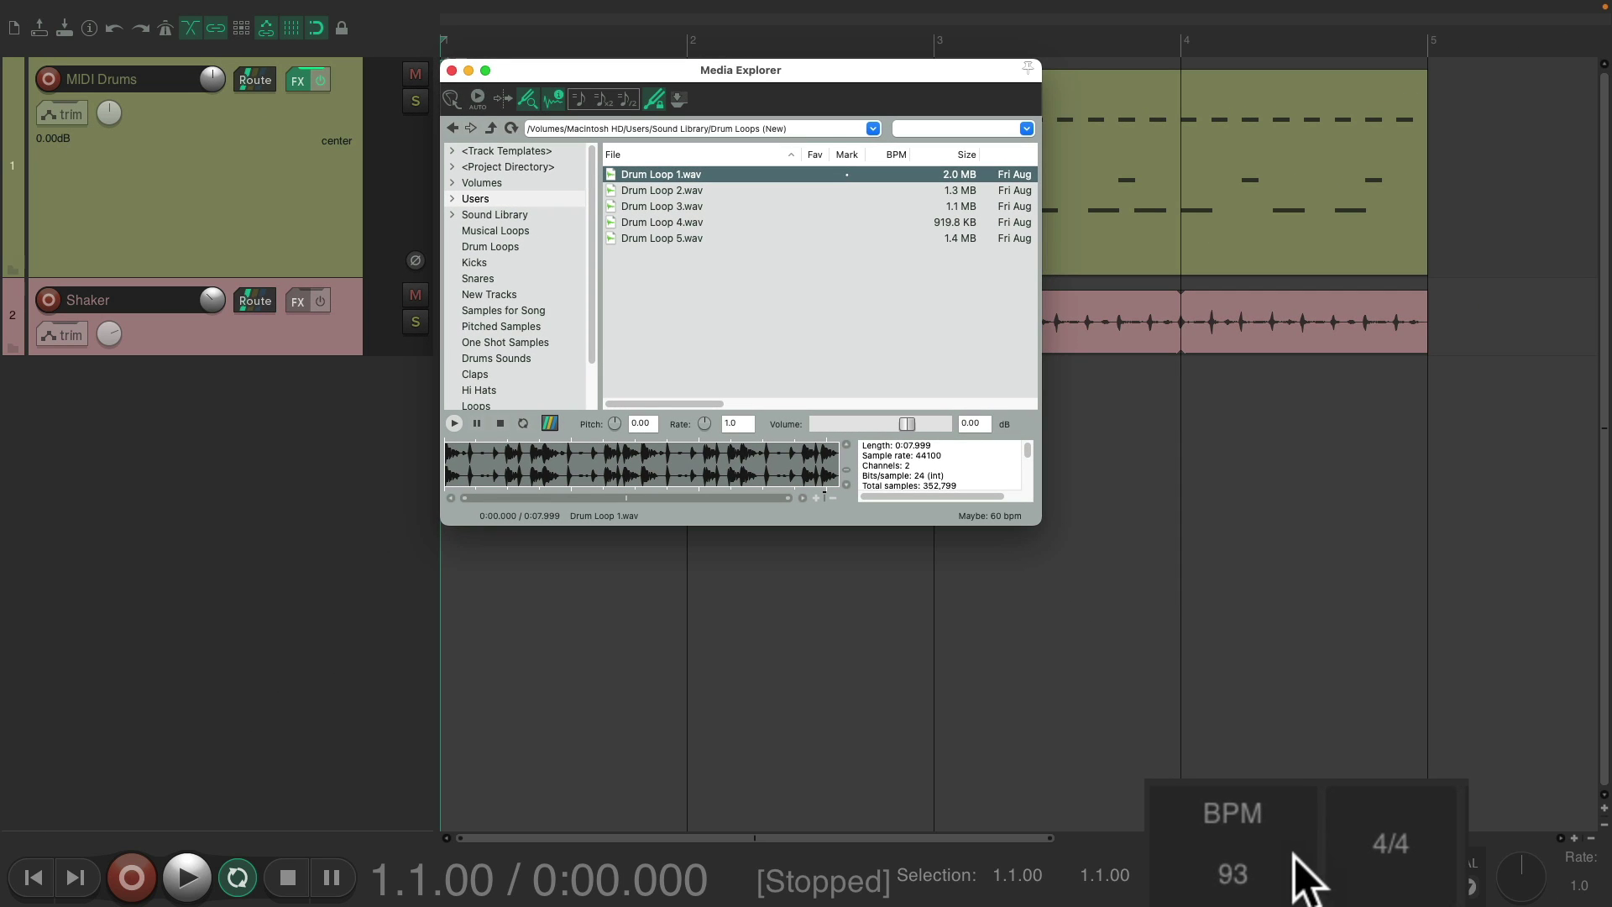
left_click(1302, 873)
type("12")
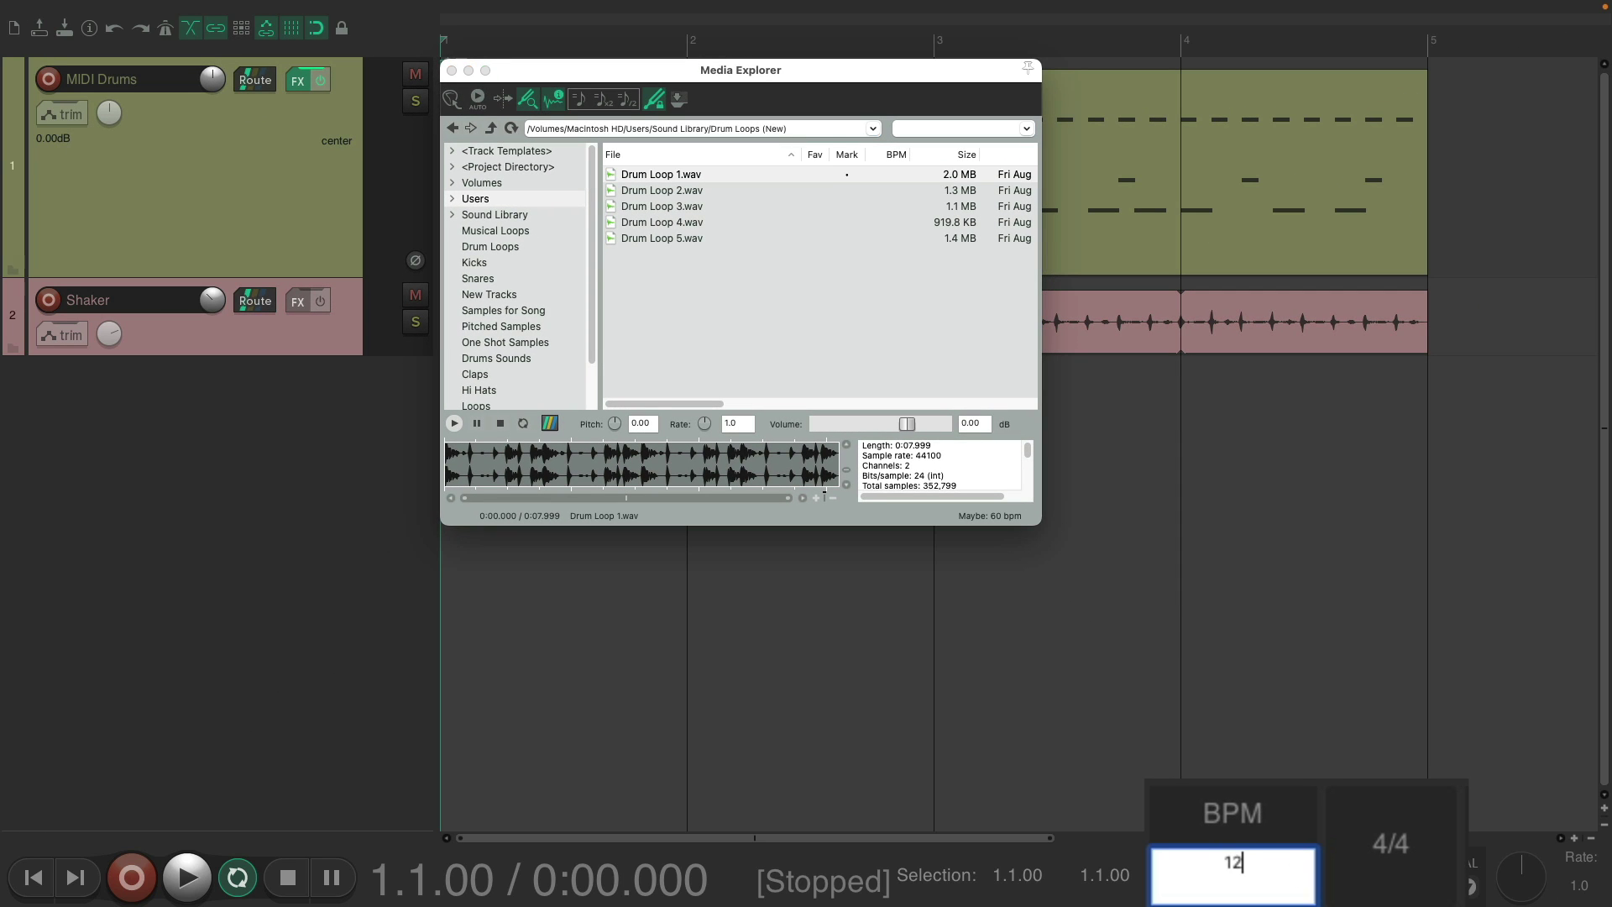
type("0")
key("Return")
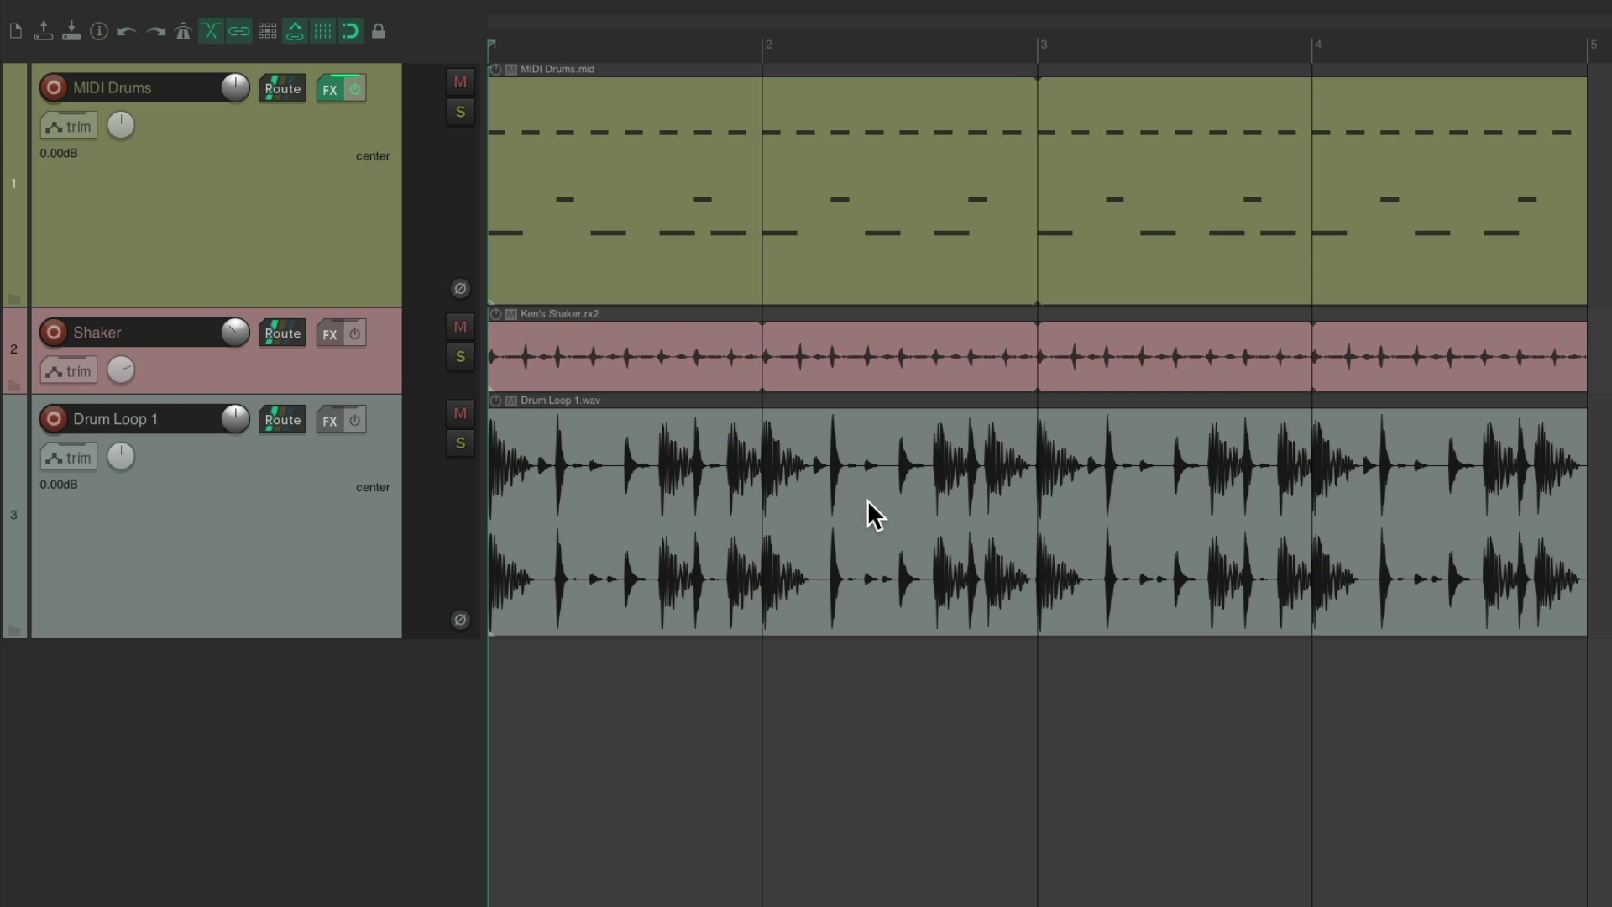
key("space")
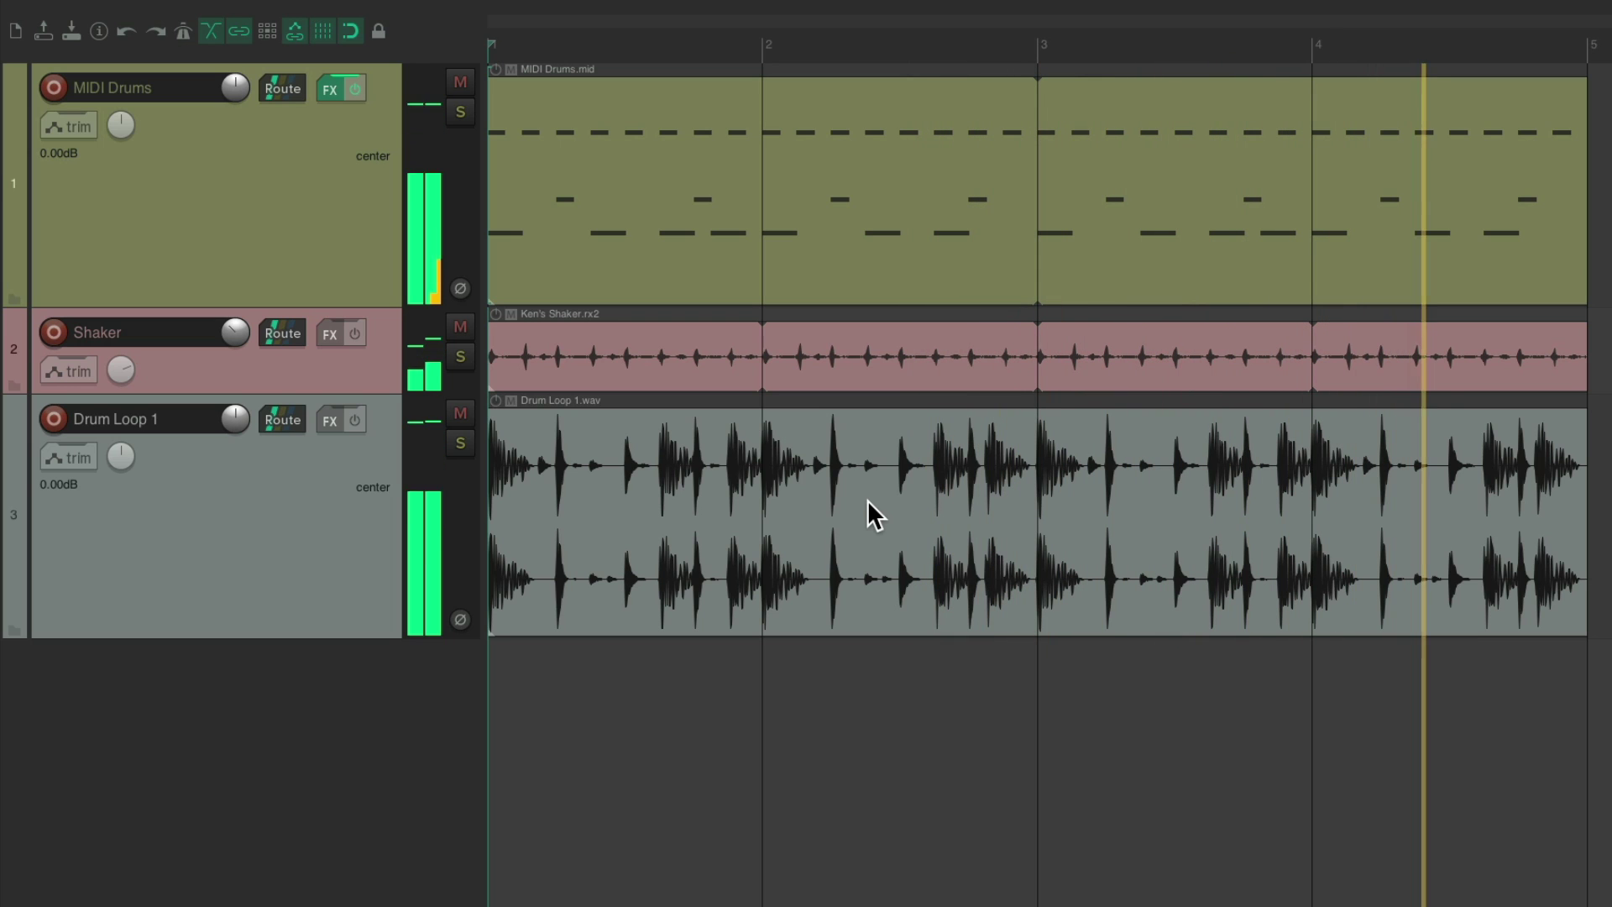
key("space")
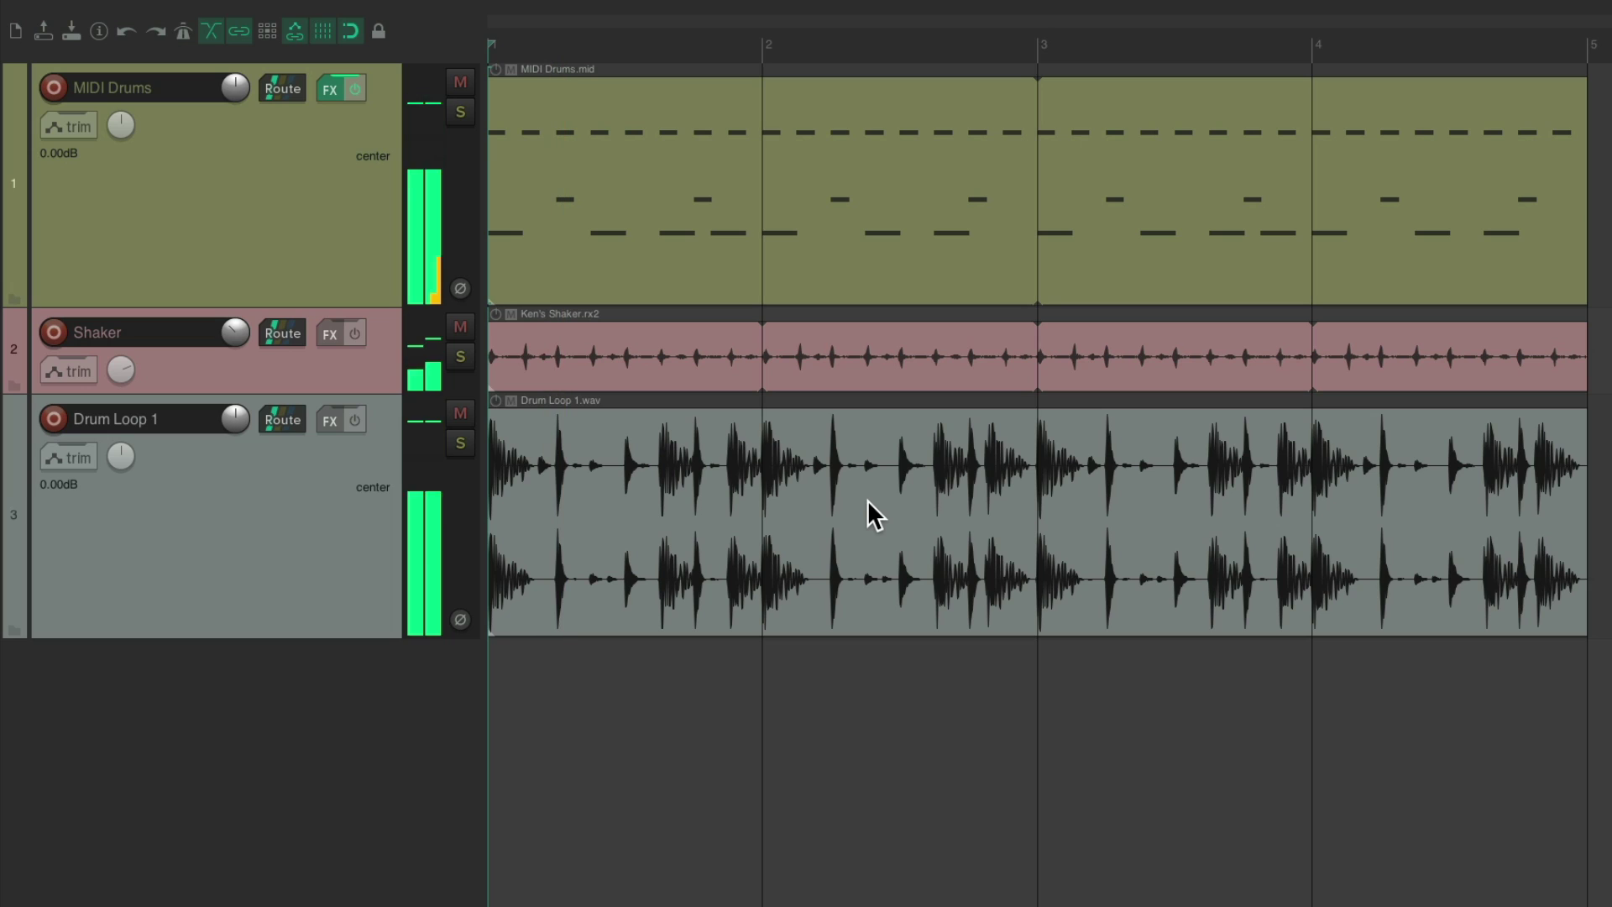